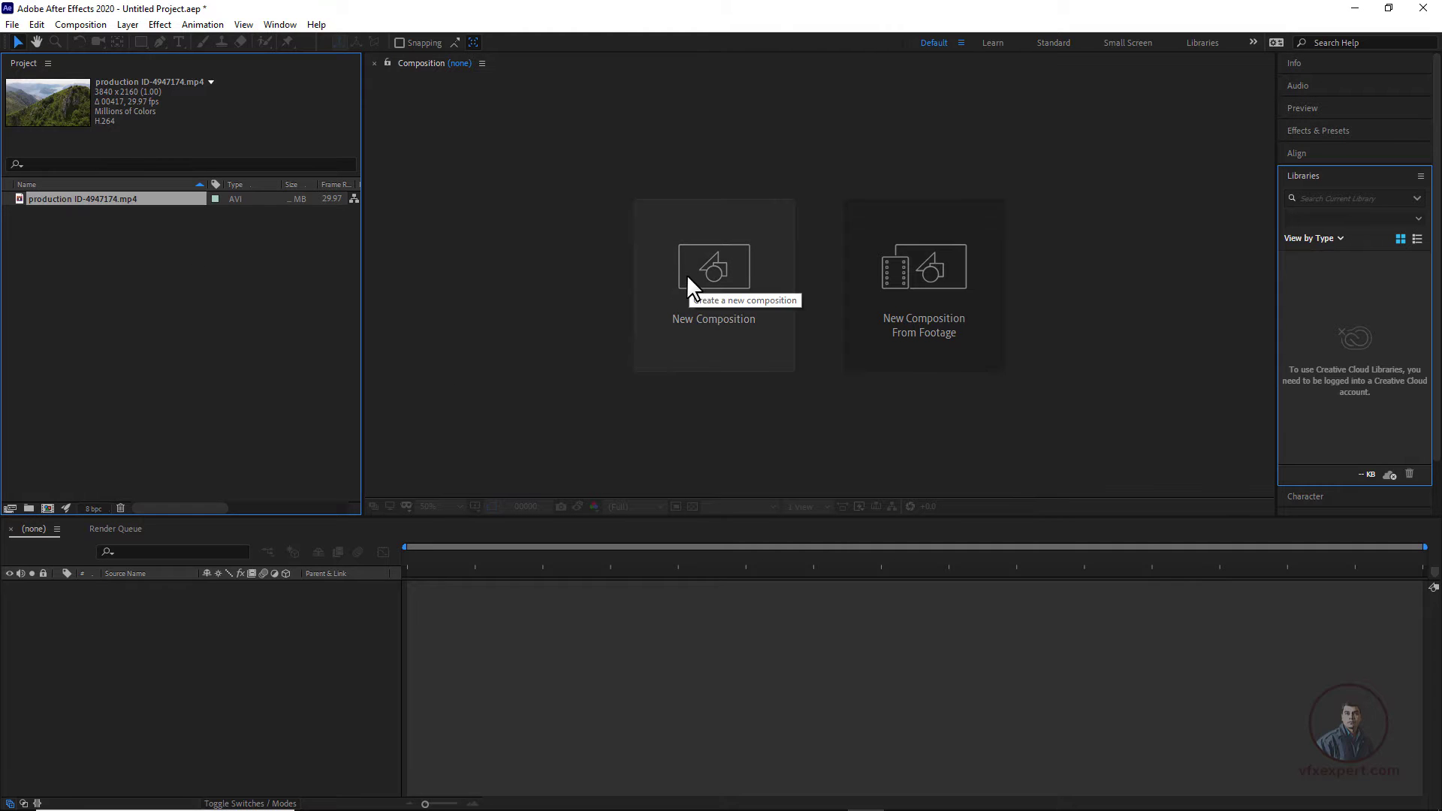
Create a composition from the production ID-4947174.mp4 footage and fit its whole frame in the preview.
{"action": "left_click_drag", "start_coordinate": [66, 199], "coordinate": [692, 267]}
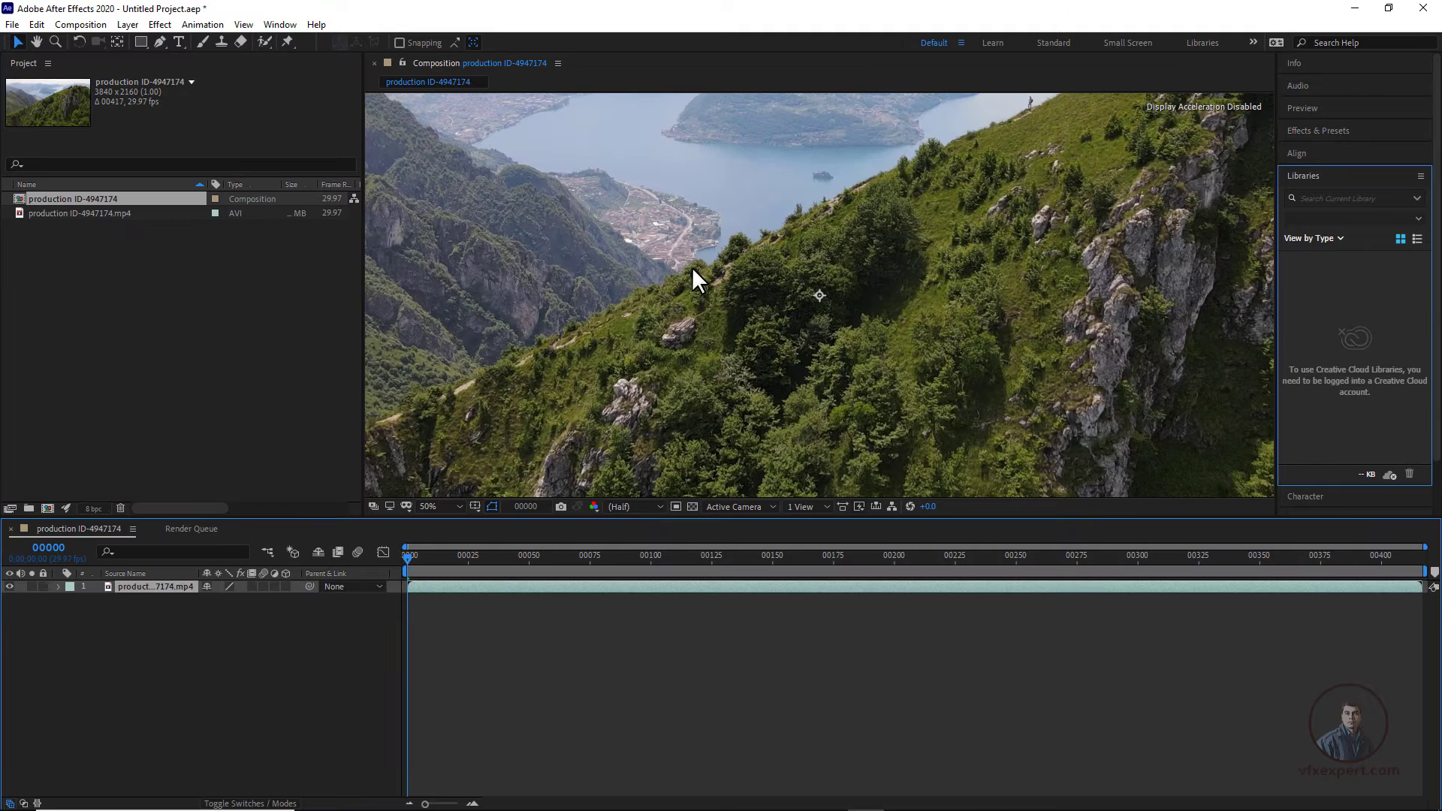
{"action": "key", "text": "period"}
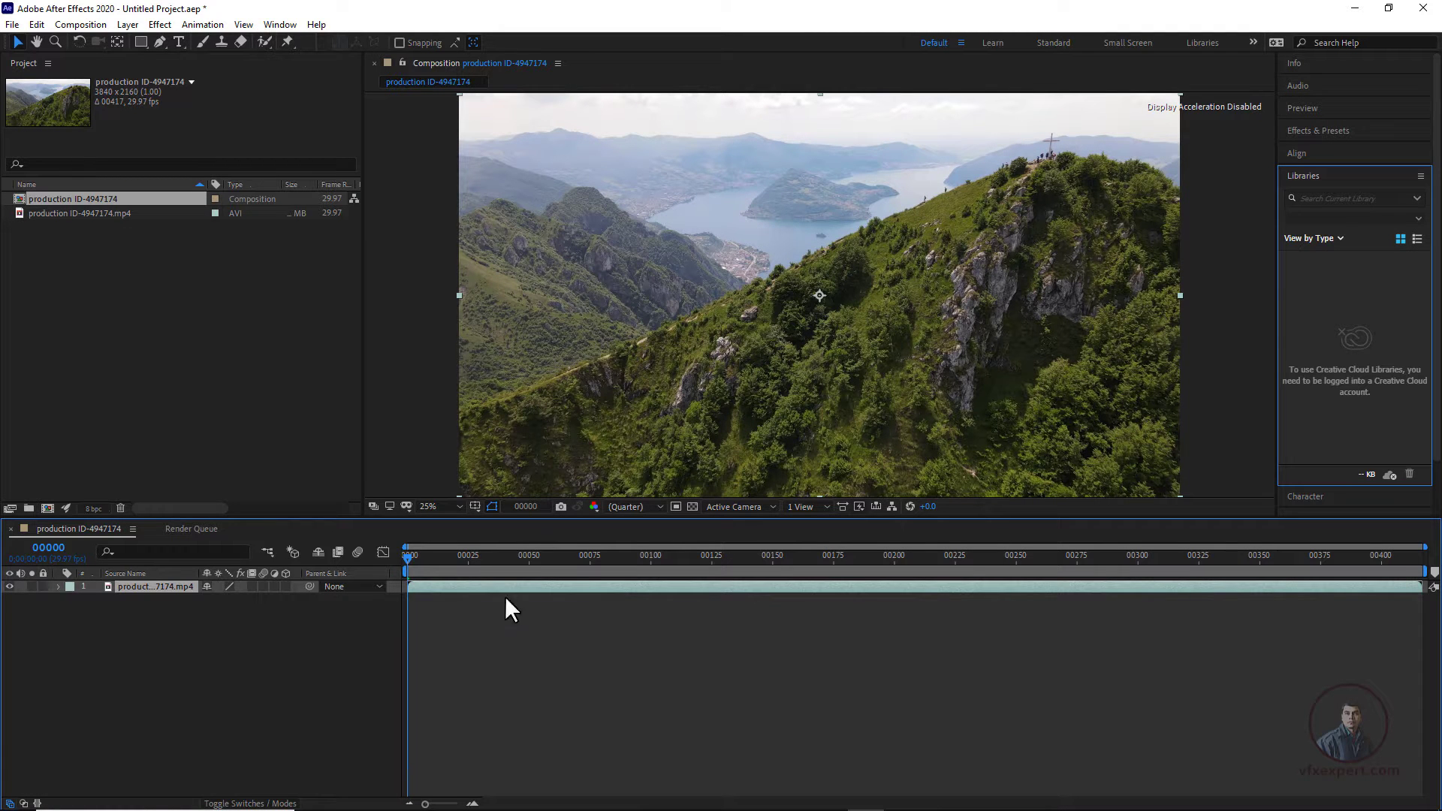
{"action": "key", "text": "comma"}
{"action": "left_click", "coordinate": [483, 688]}
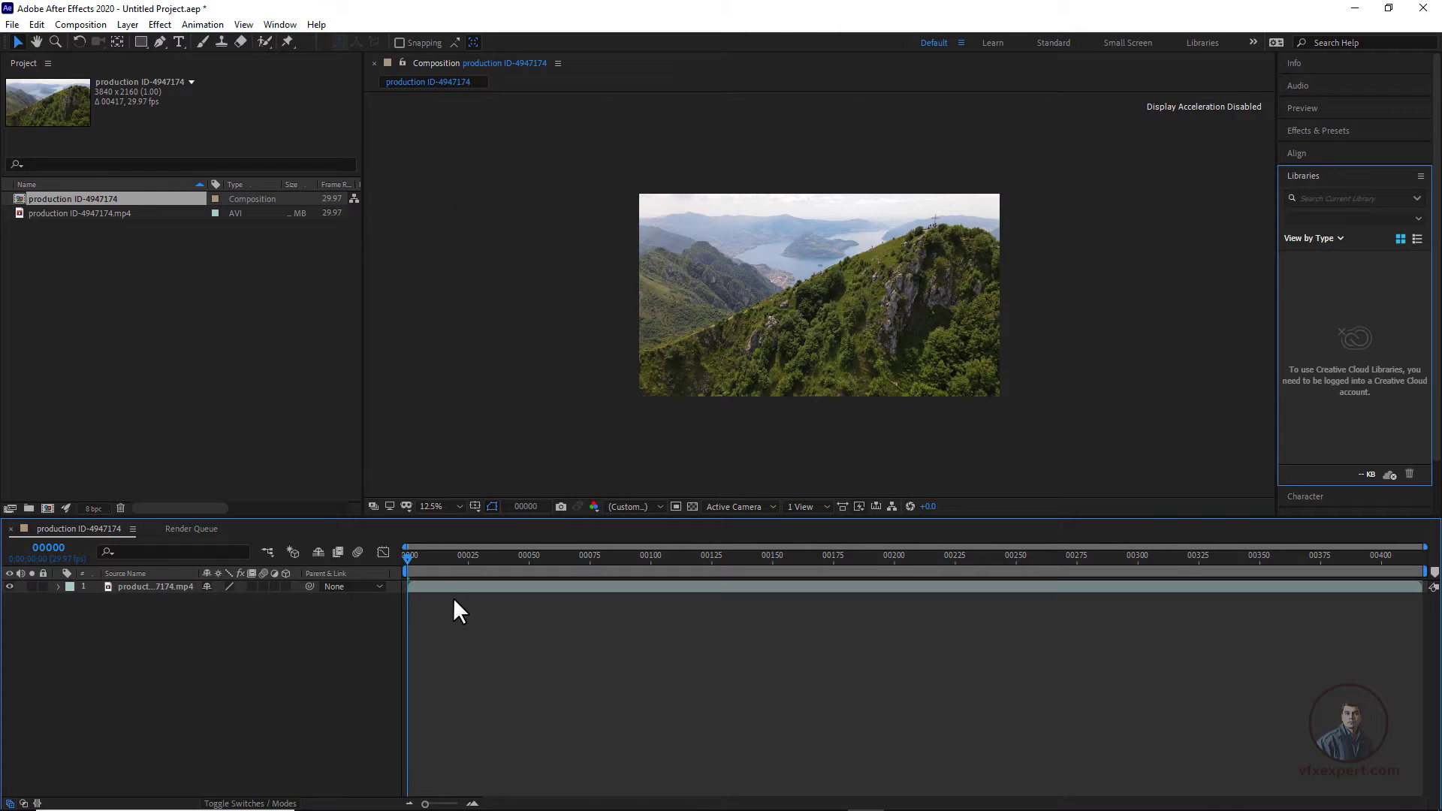
Delete the footage layer from the composition, and create a second composition from the production ID-4947174.mp4 clip.
{"action": "left_click", "coordinate": [456, 586]}
{"action": "key", "text": "Delete"}
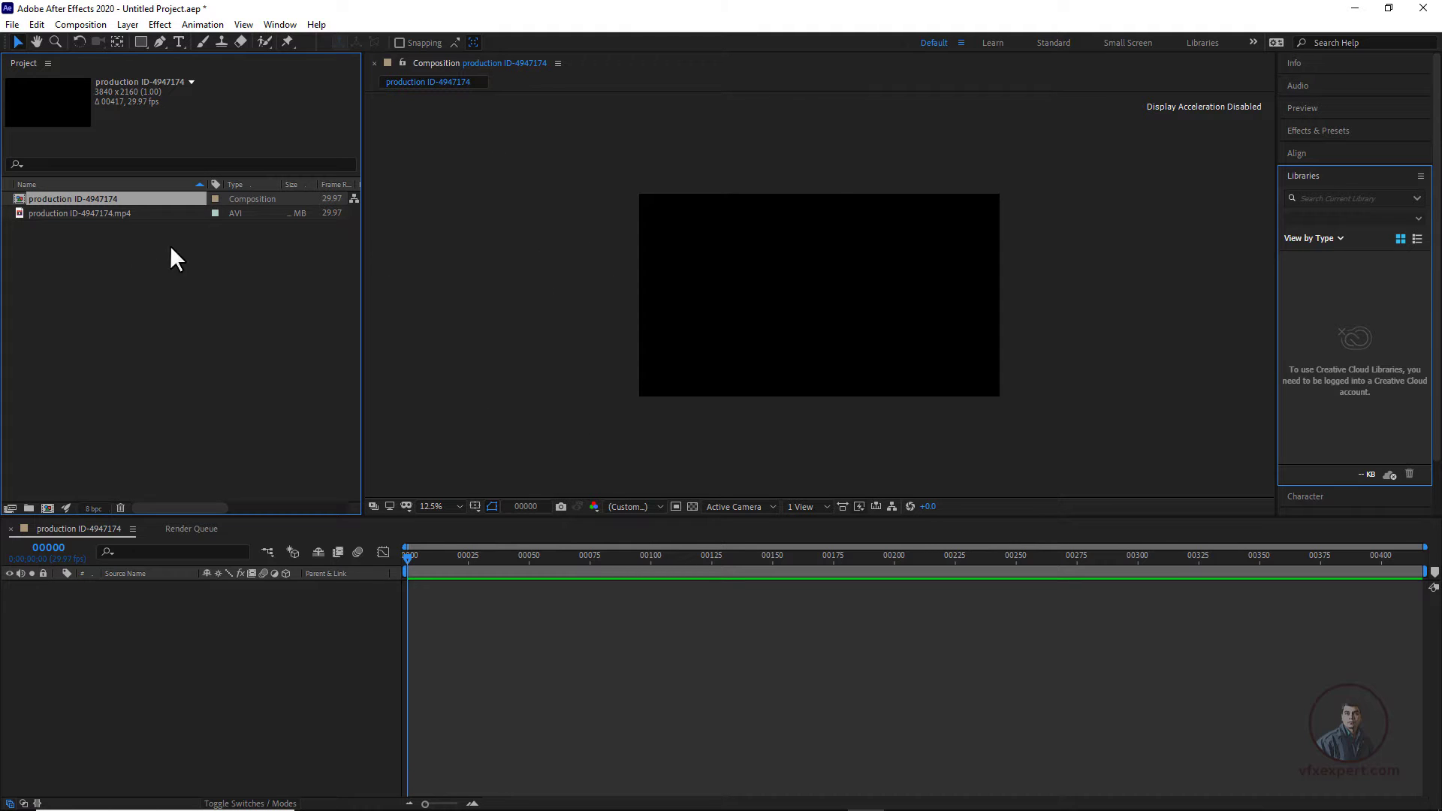
{"action": "left_click", "coordinate": [66, 213]}
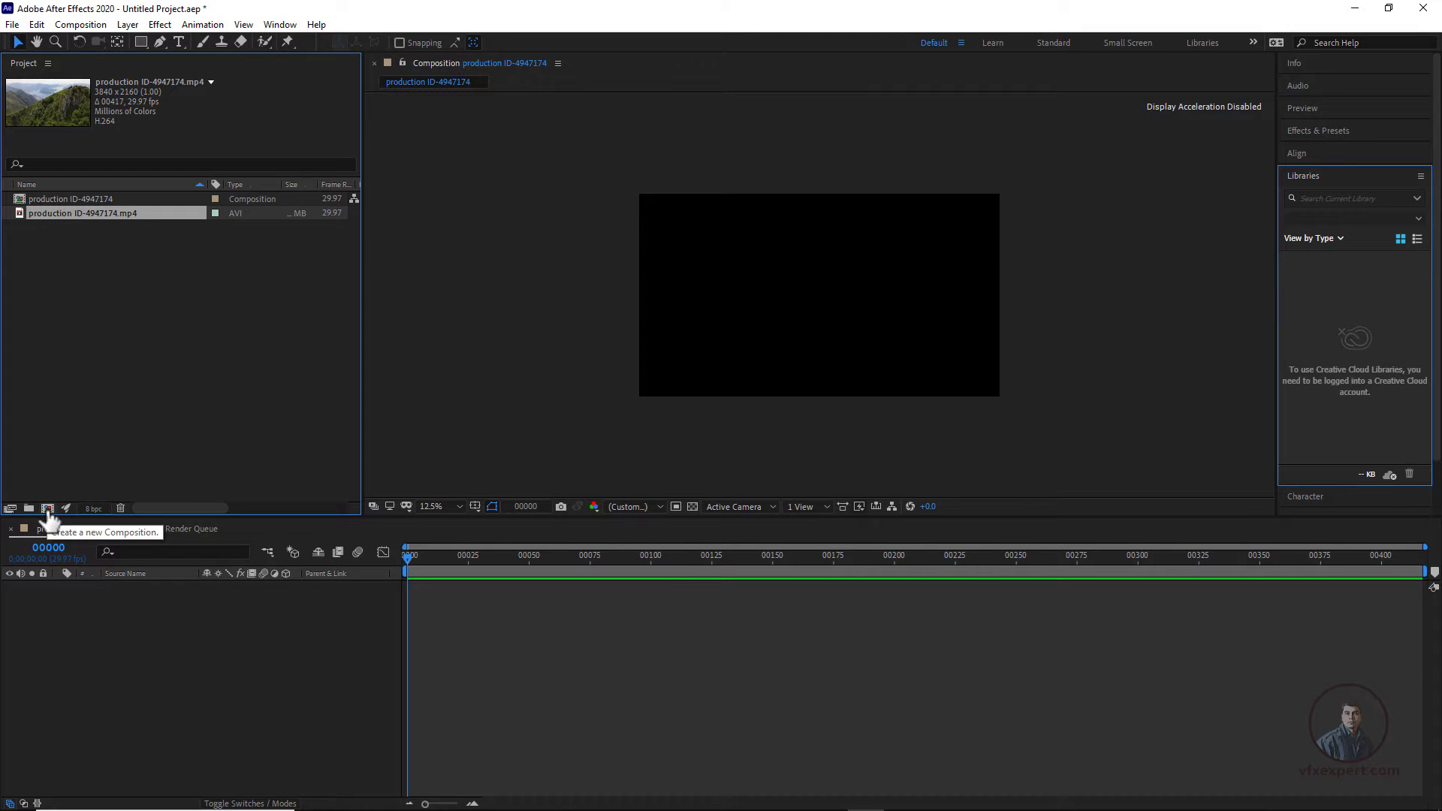
{"action": "left_click_drag", "start_coordinate": [19, 214], "coordinate": [49, 507]}
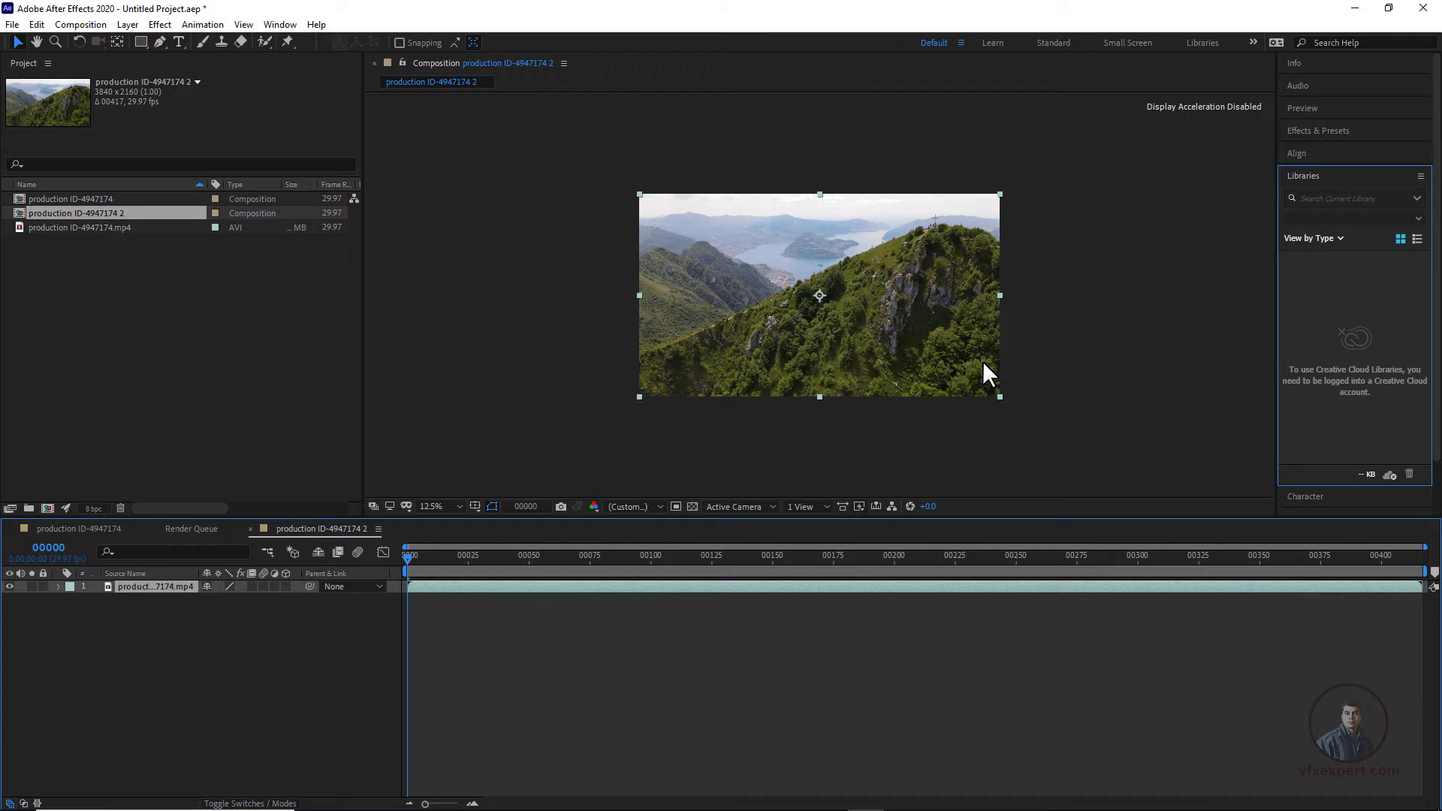
{"action": "key", "text": "period"}
{"action": "key", "text": "comma"}
{"action": "key", "text": "period"}
In the settings of composition production ID-4947174 2, set the width to 1920 px with the 16:9 aspect ratio locked.
{"action": "left_click", "coordinate": [96, 236]}
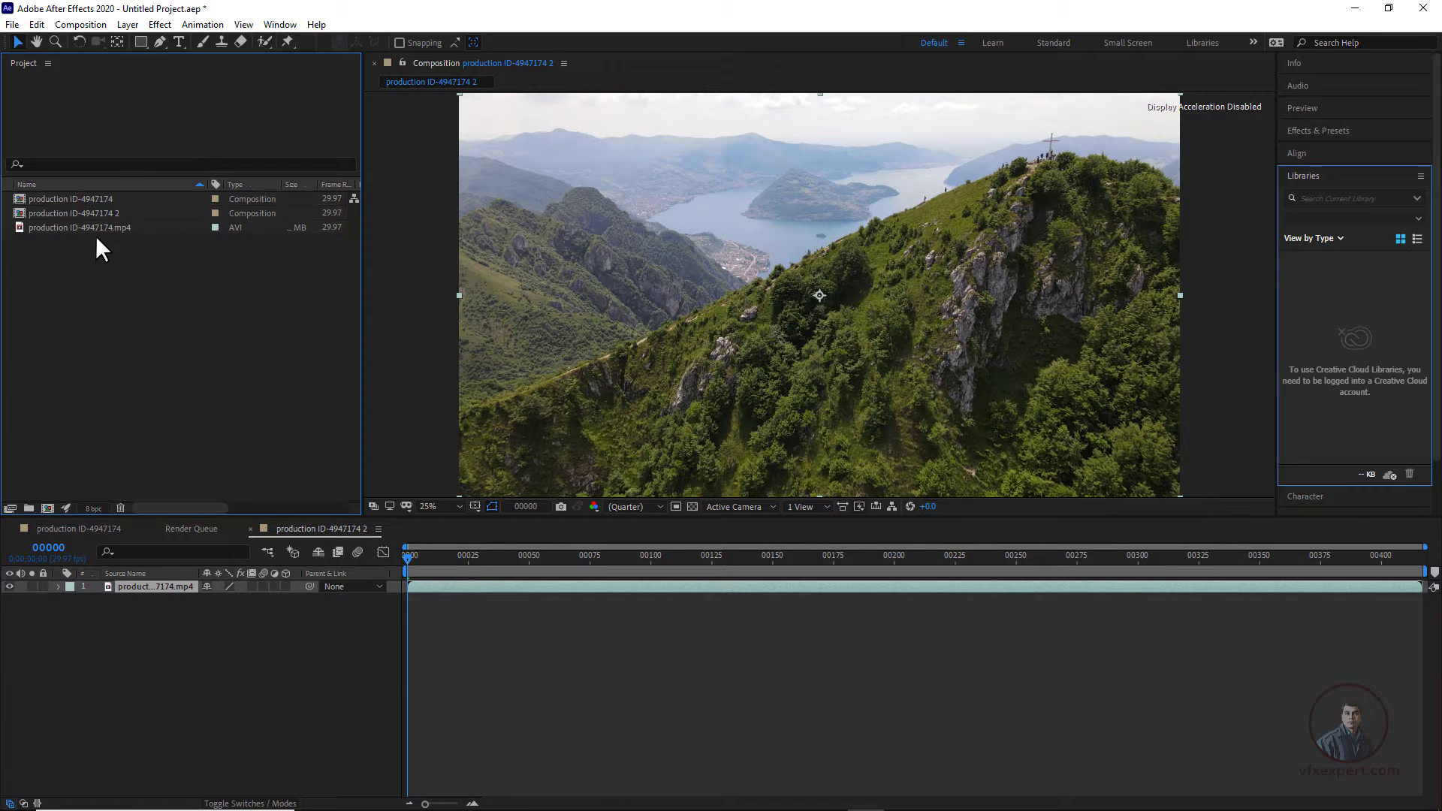
{"action": "left_click", "coordinate": [89, 210]}
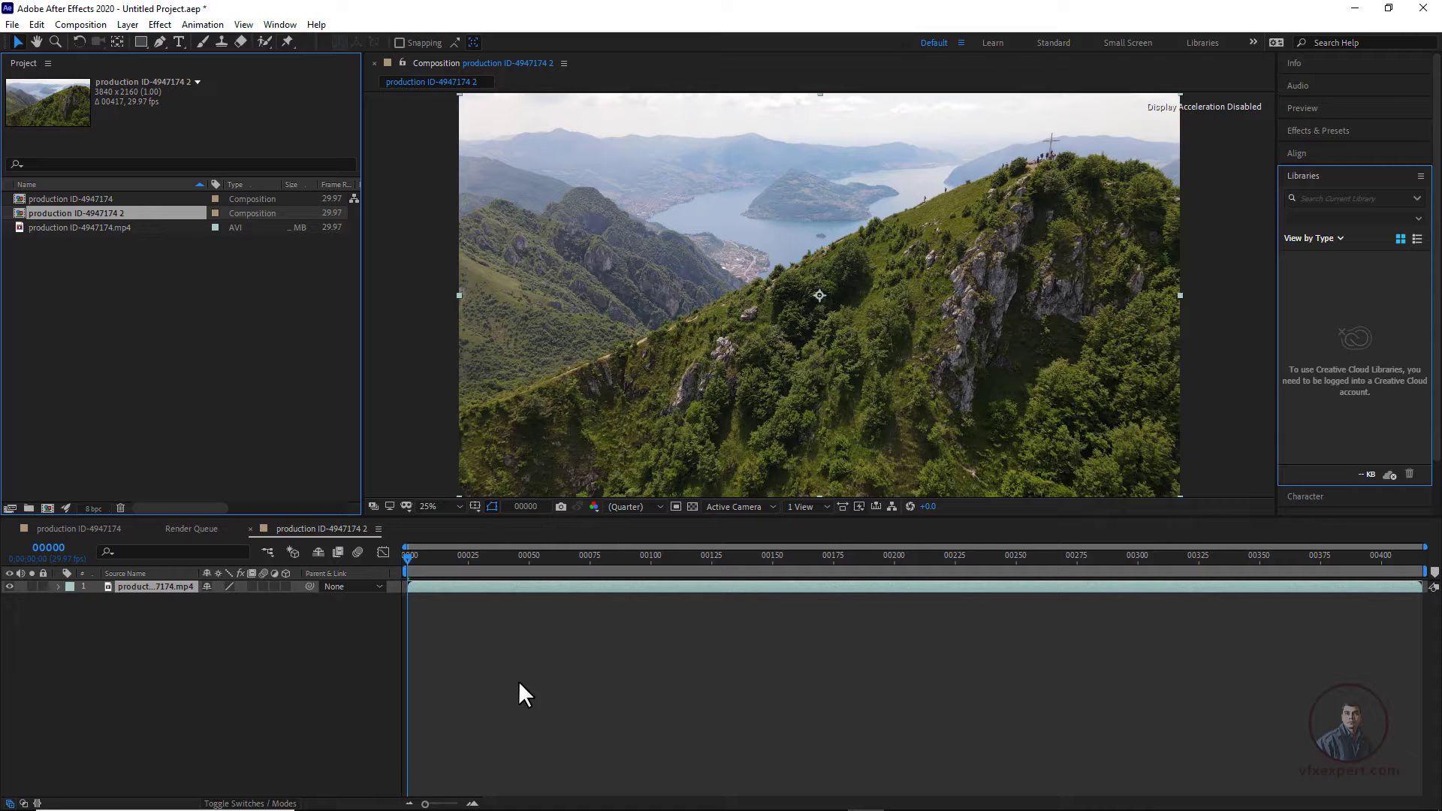
{"action": "left_click", "coordinate": [251, 298]}
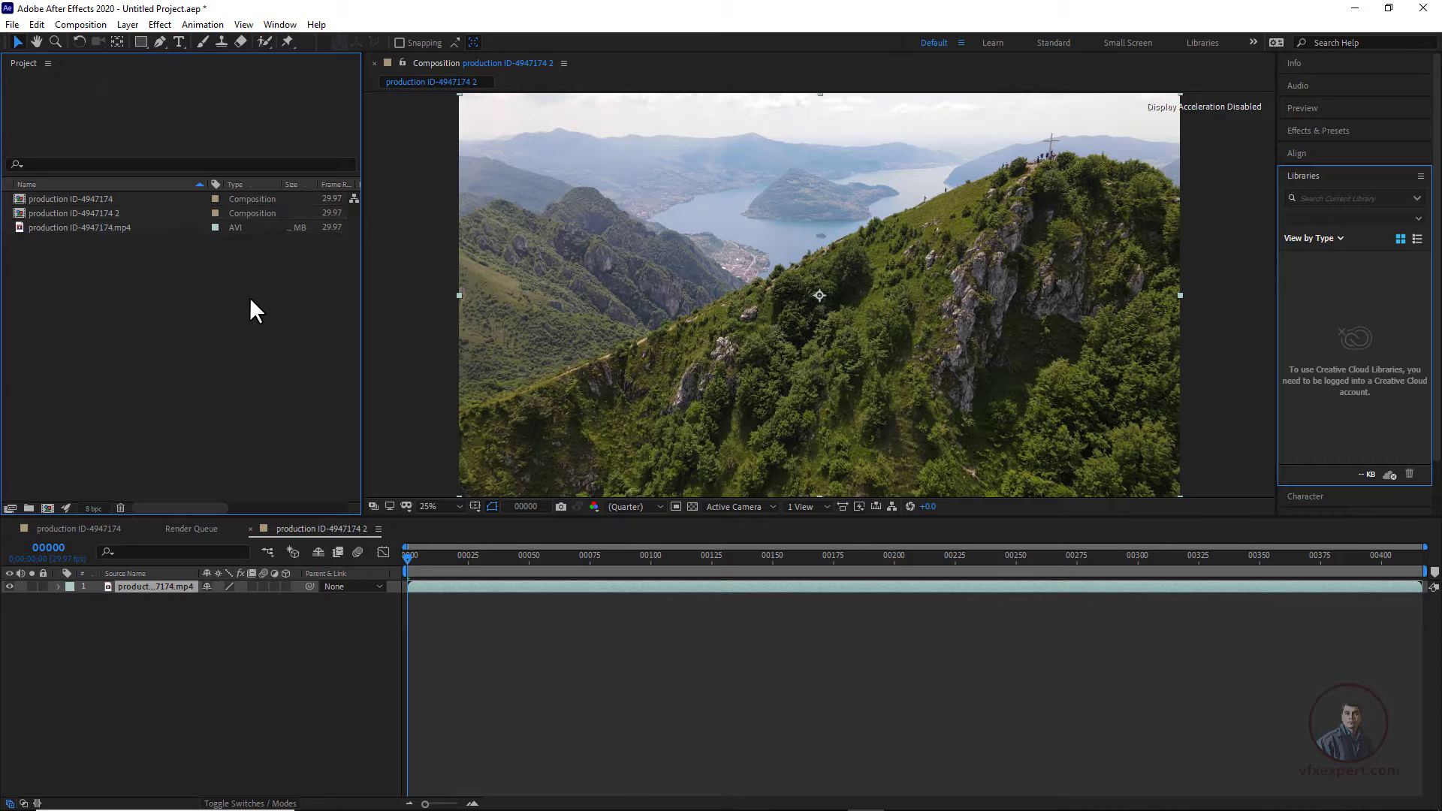
{"action": "left_click", "coordinate": [114, 214]}
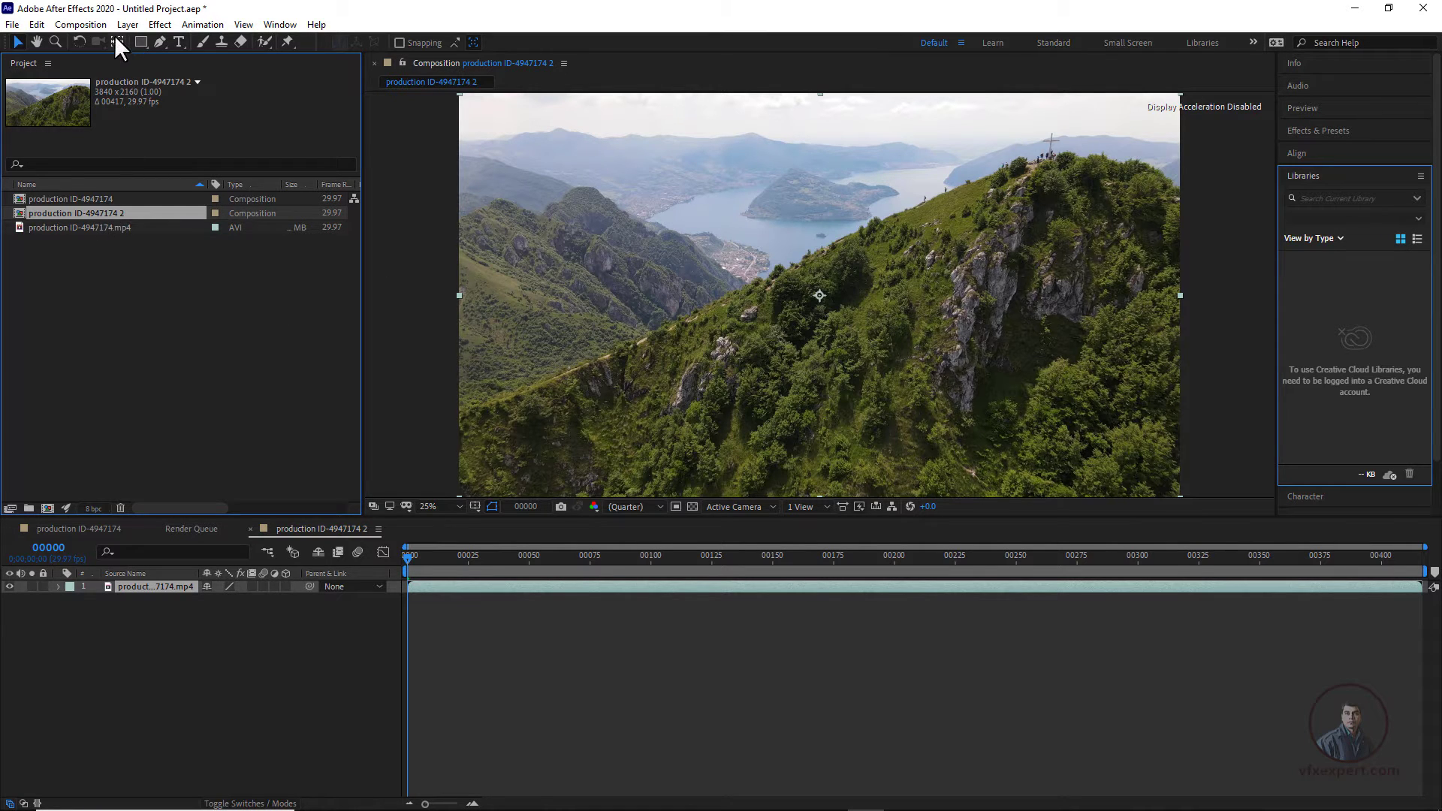
{"action": "left_click", "coordinate": [81, 24]}
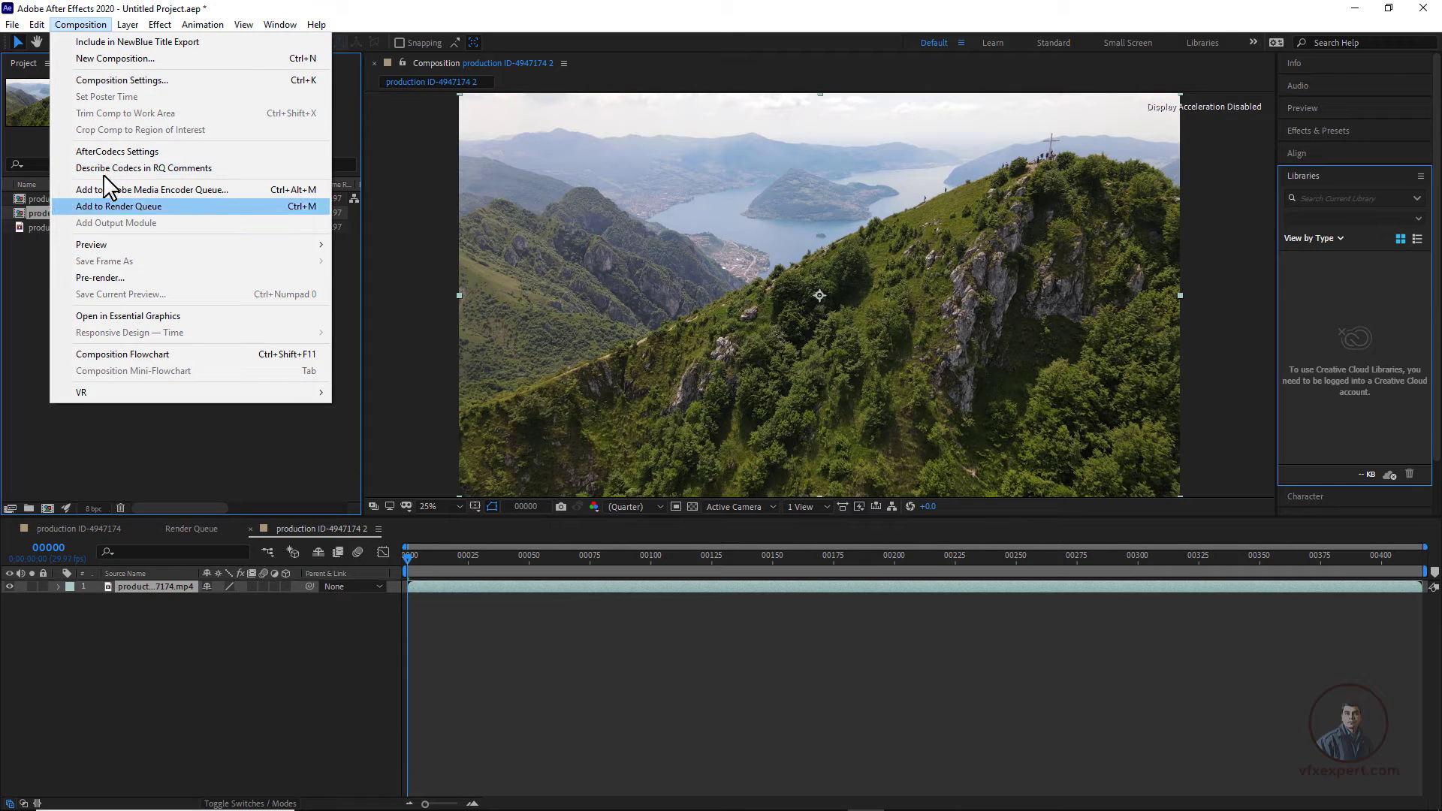
{"action": "left_click", "coordinate": [120, 80]}
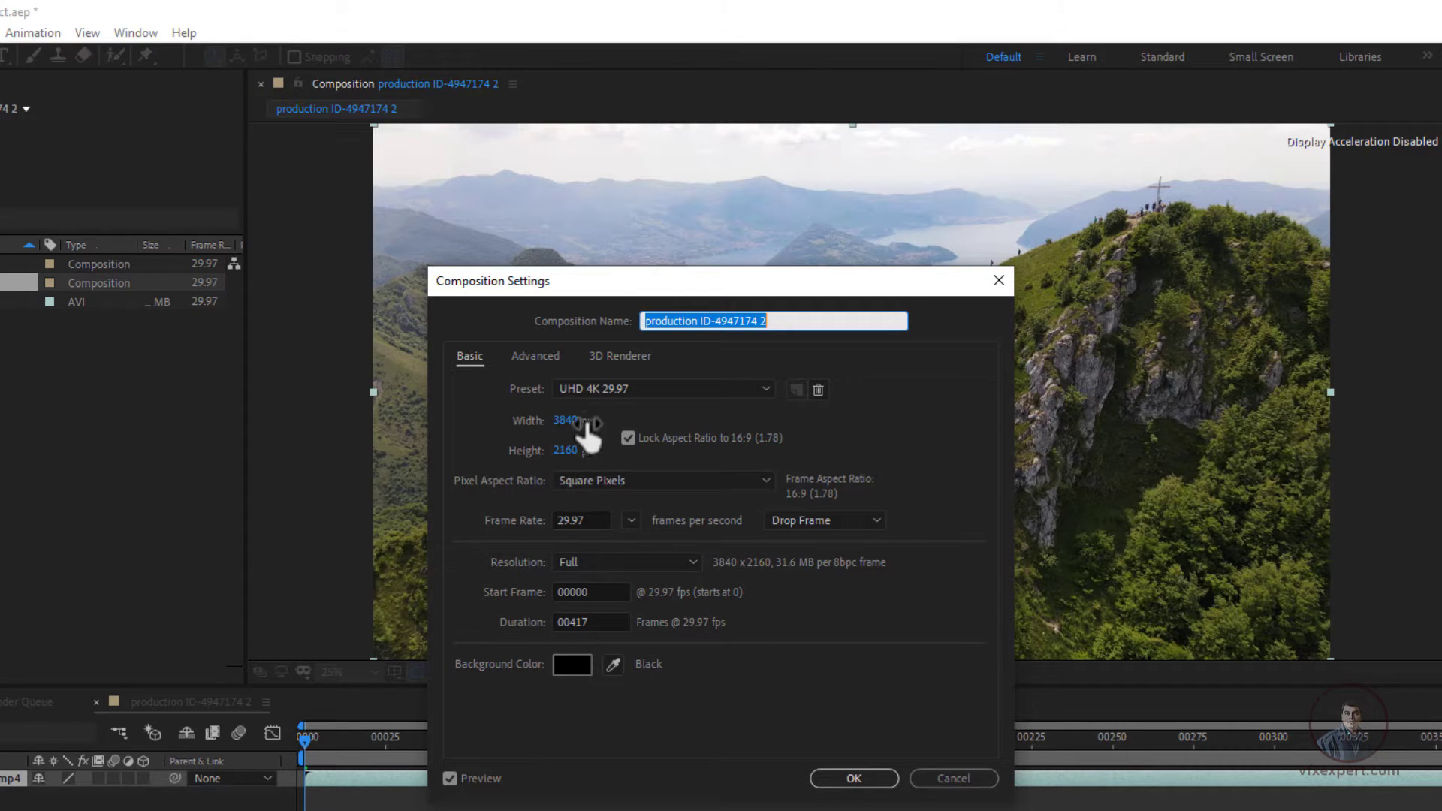
{"action": "left_click", "coordinate": [566, 422]}
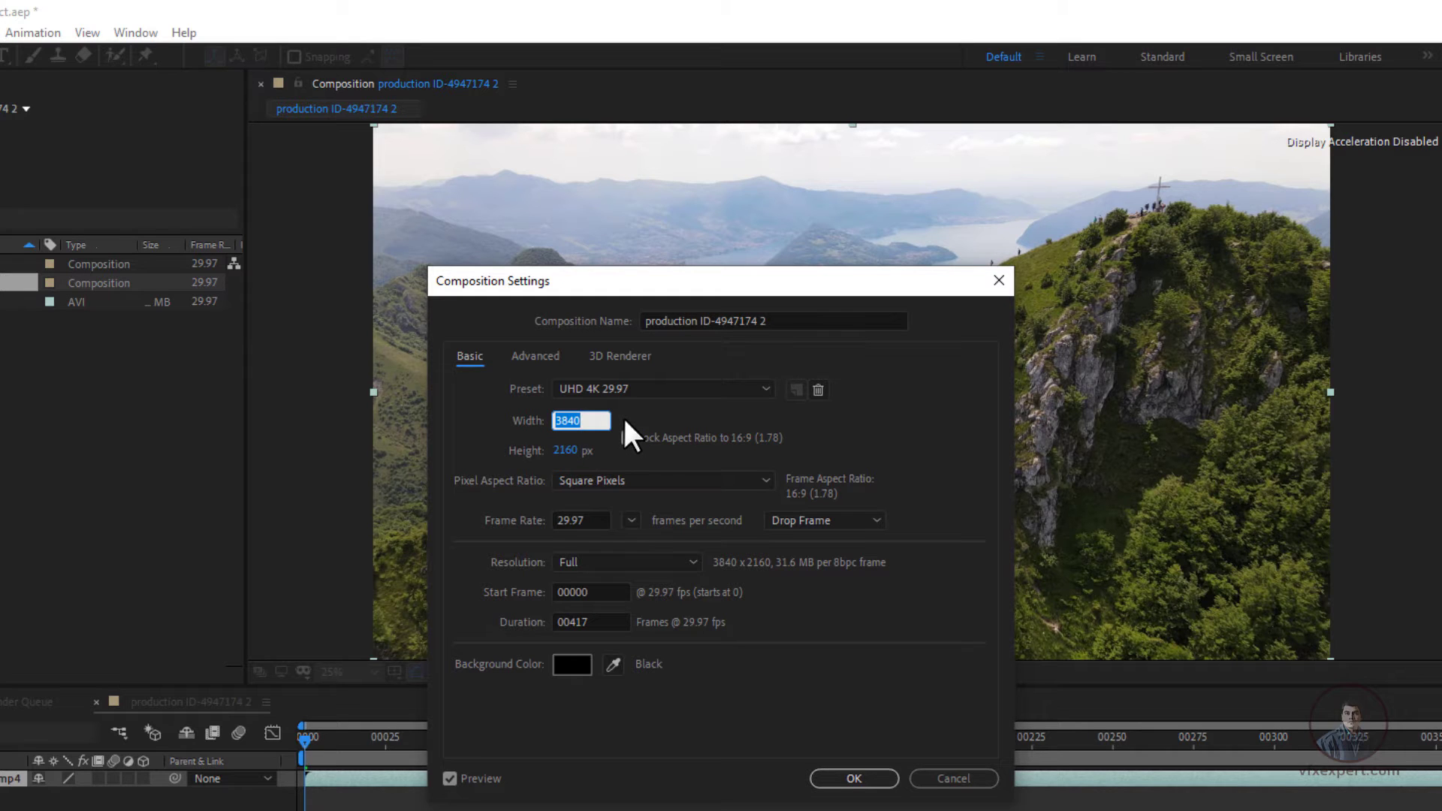
{"action": "type", "text": "1920"}
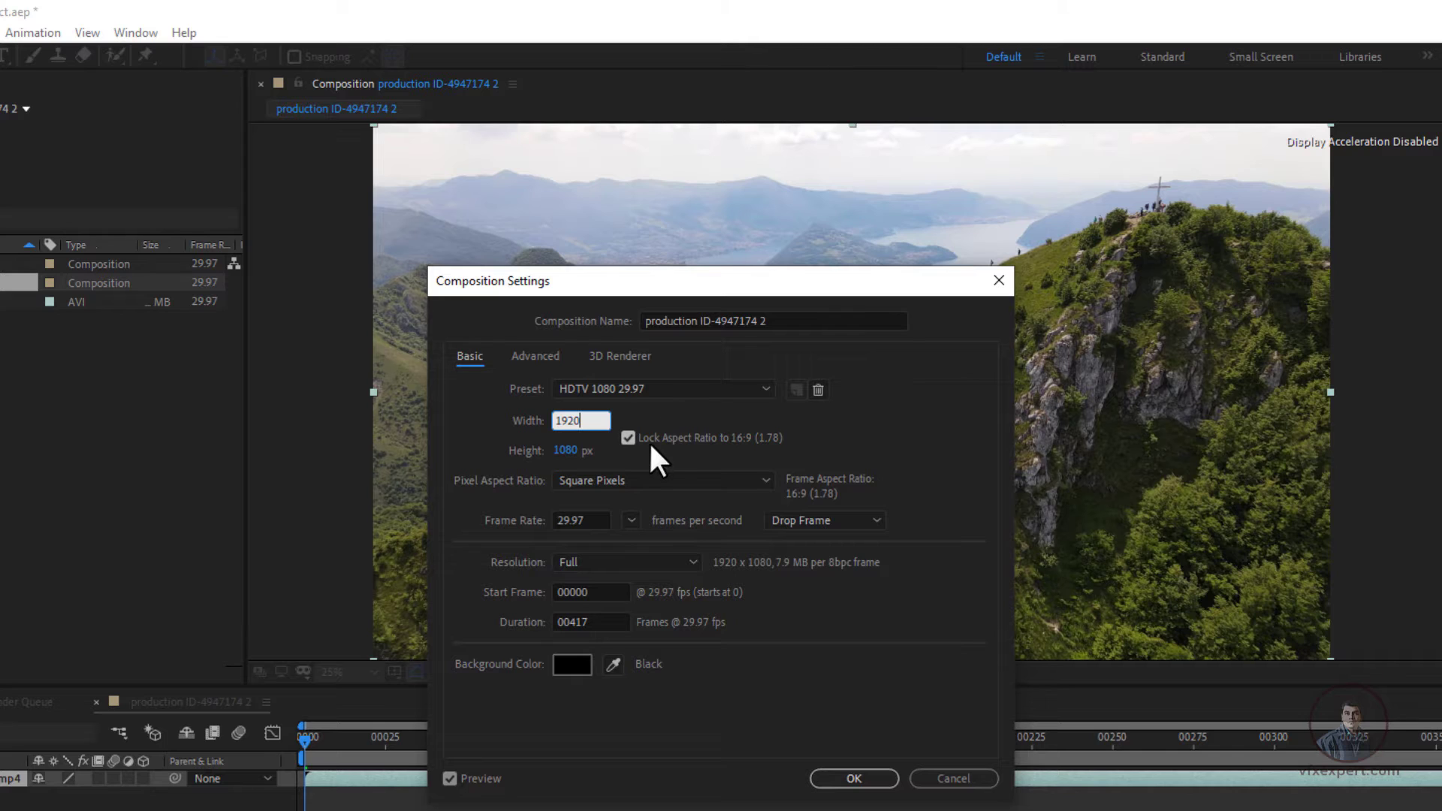
{"action": "left_click", "coordinate": [664, 416]}
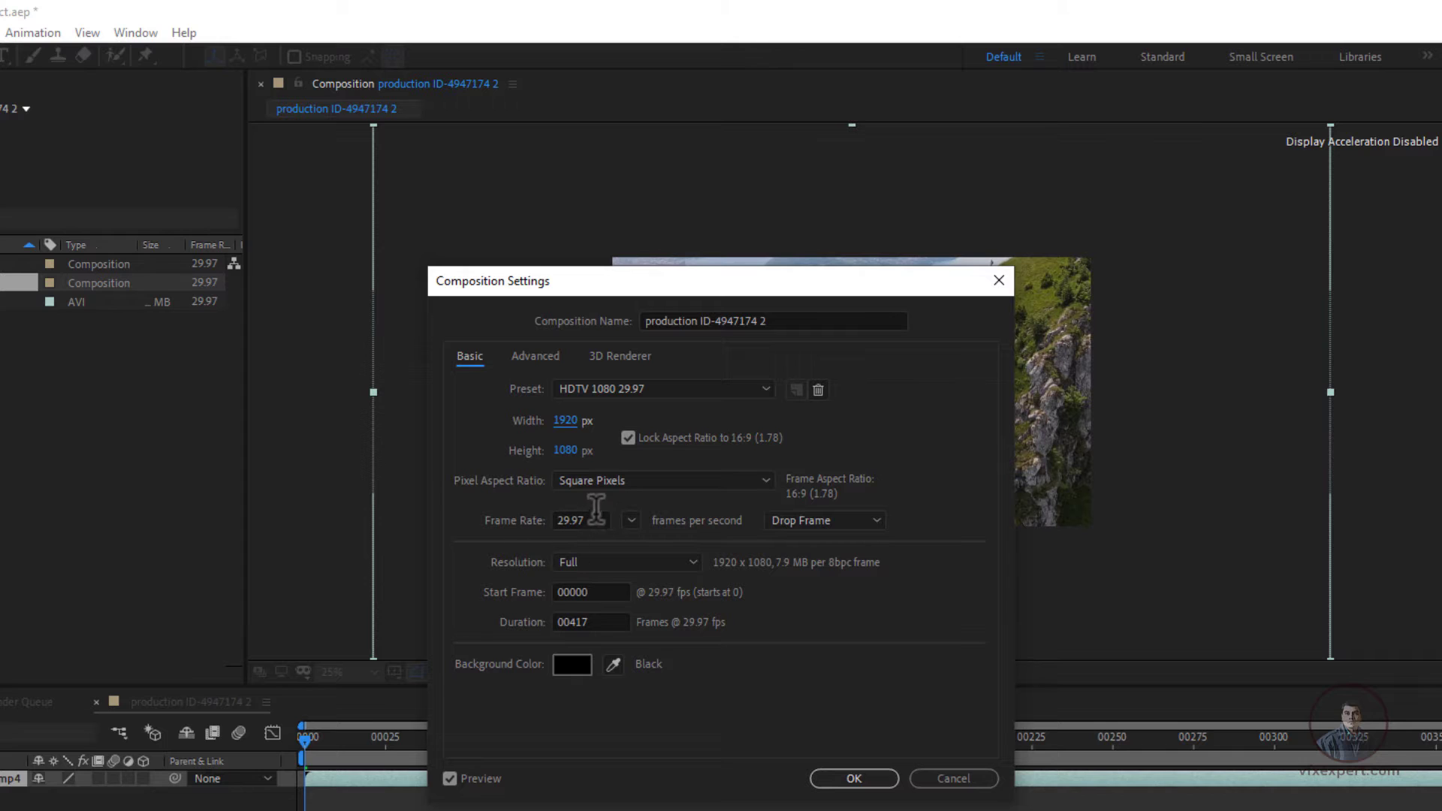
Set the composition's start frame to 1, keeping its frame rate, and apply the composition settings.
{"action": "left_click", "coordinate": [631, 520]}
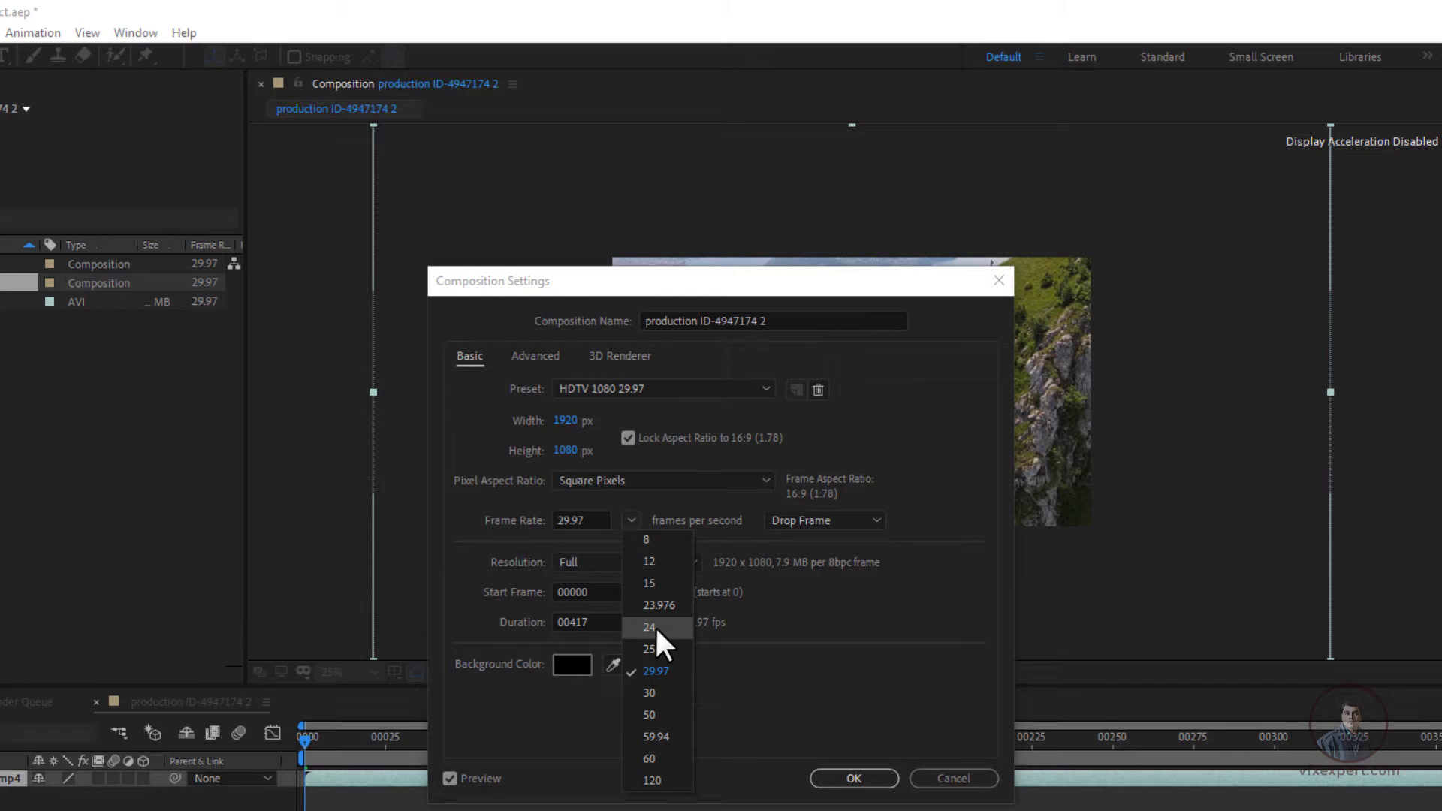
{"action": "left_click", "coordinate": [776, 672]}
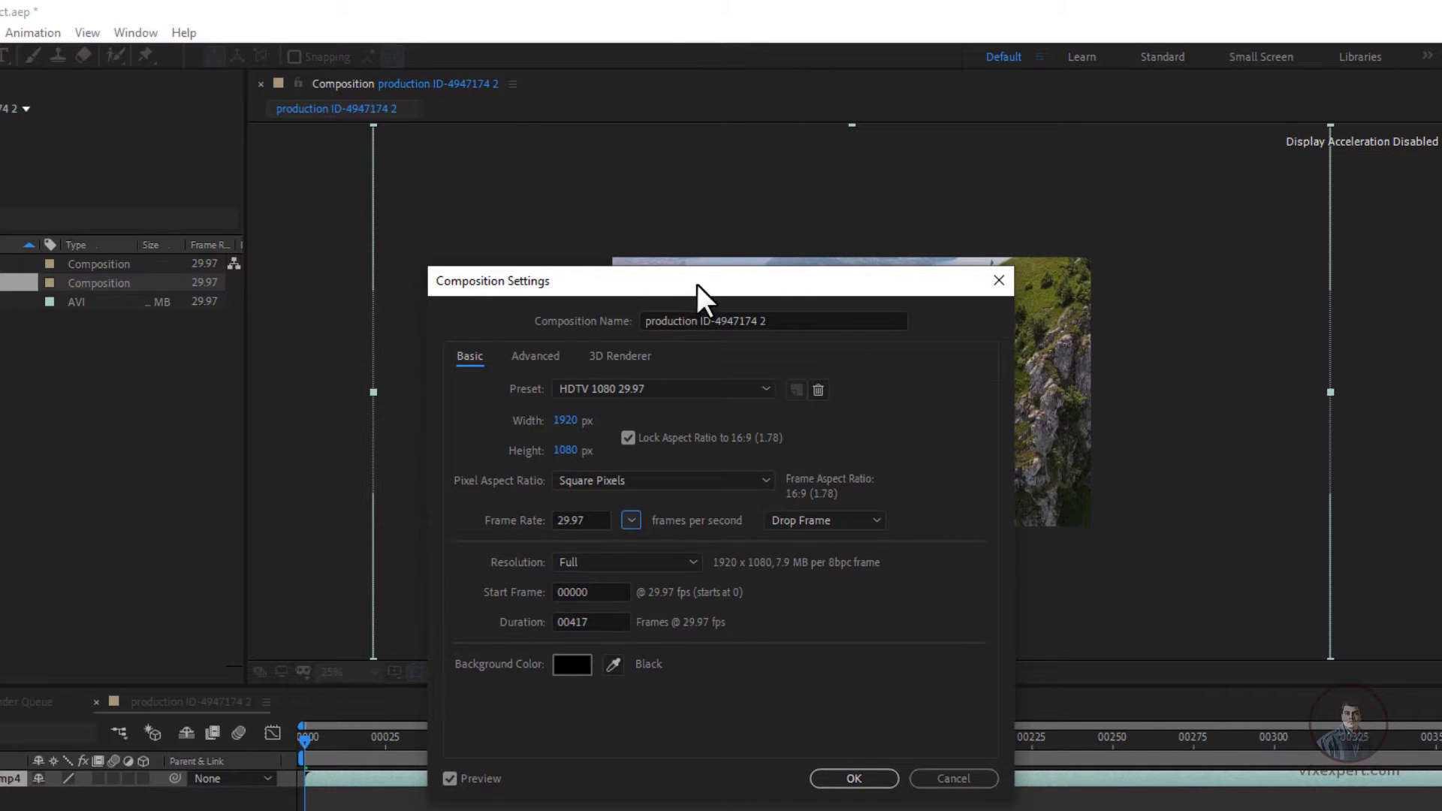
{"action": "left_click_drag", "start_coordinate": [697, 284], "coordinate": [880, 349]}
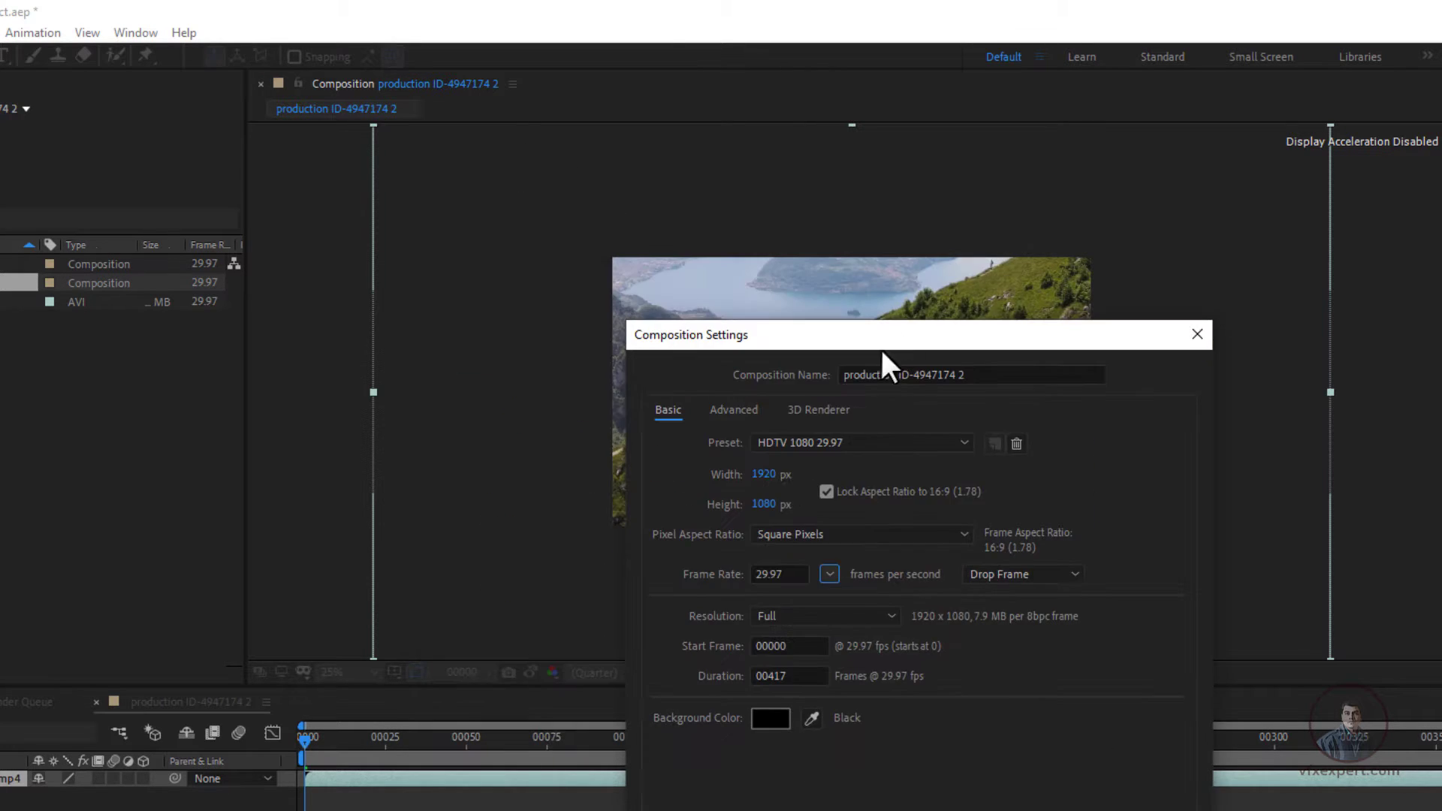
{"action": "left_click", "coordinate": [785, 645]}
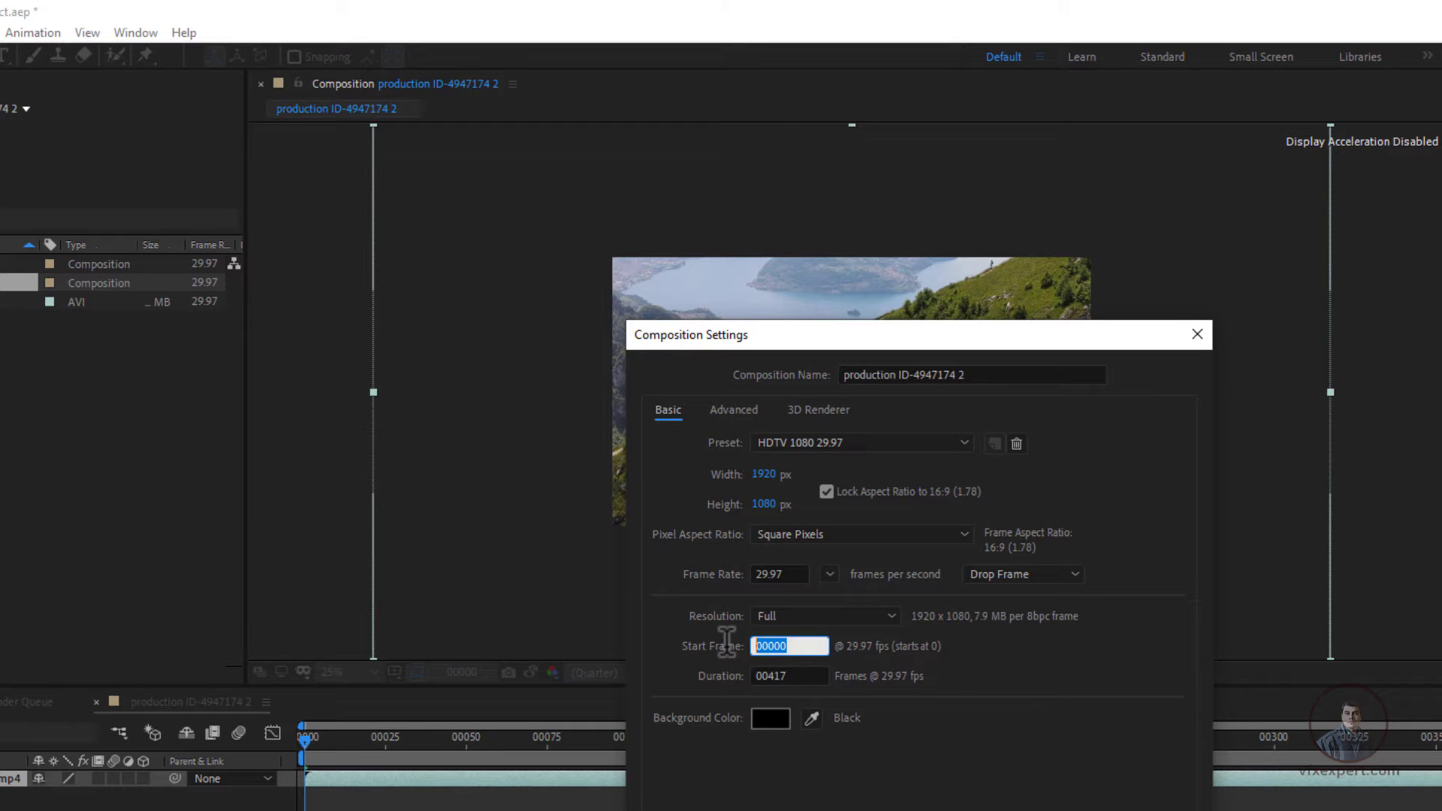
{"action": "type", "text": "1"}
{"action": "left_click", "coordinate": [1004, 669]}
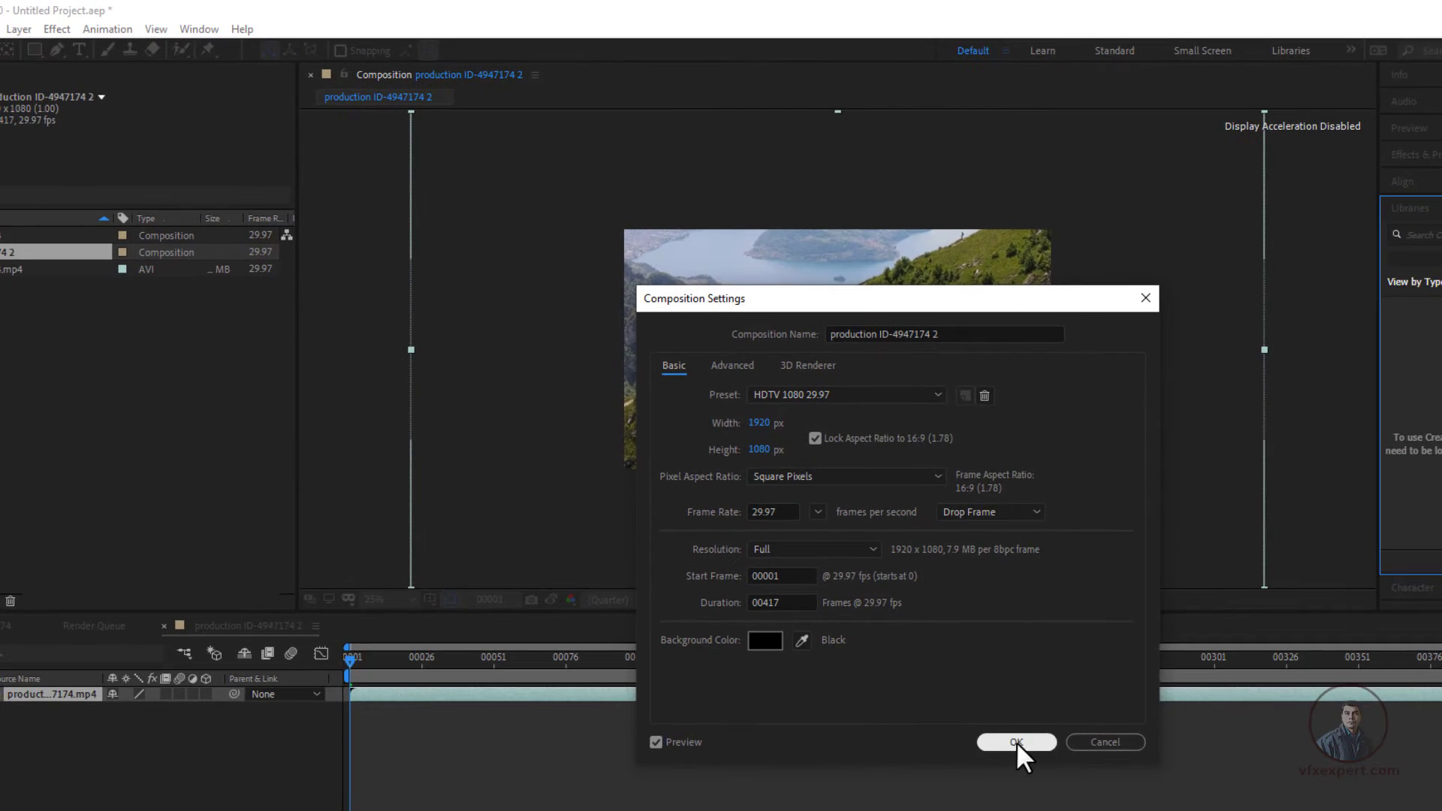
{"action": "left_click", "coordinate": [1016, 741]}
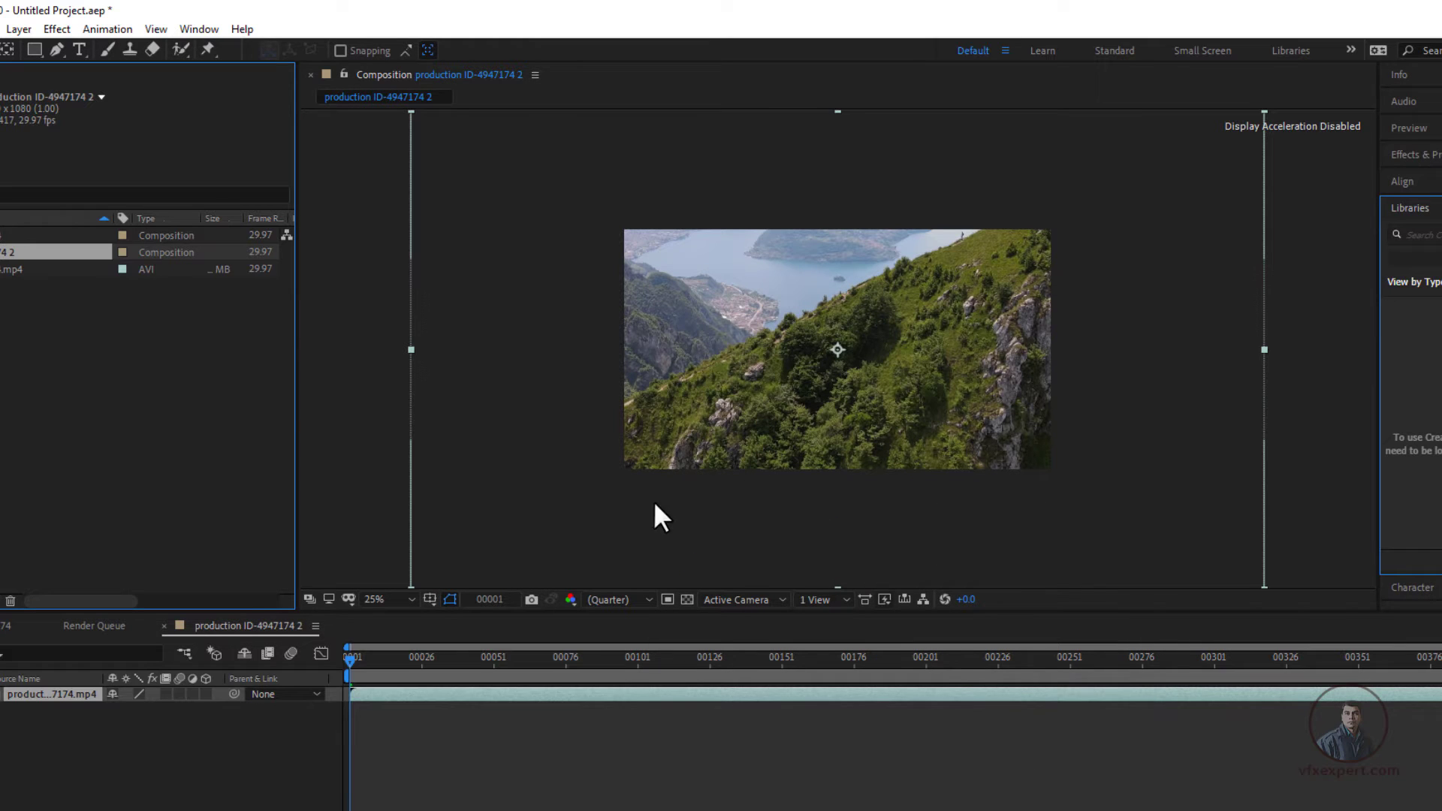
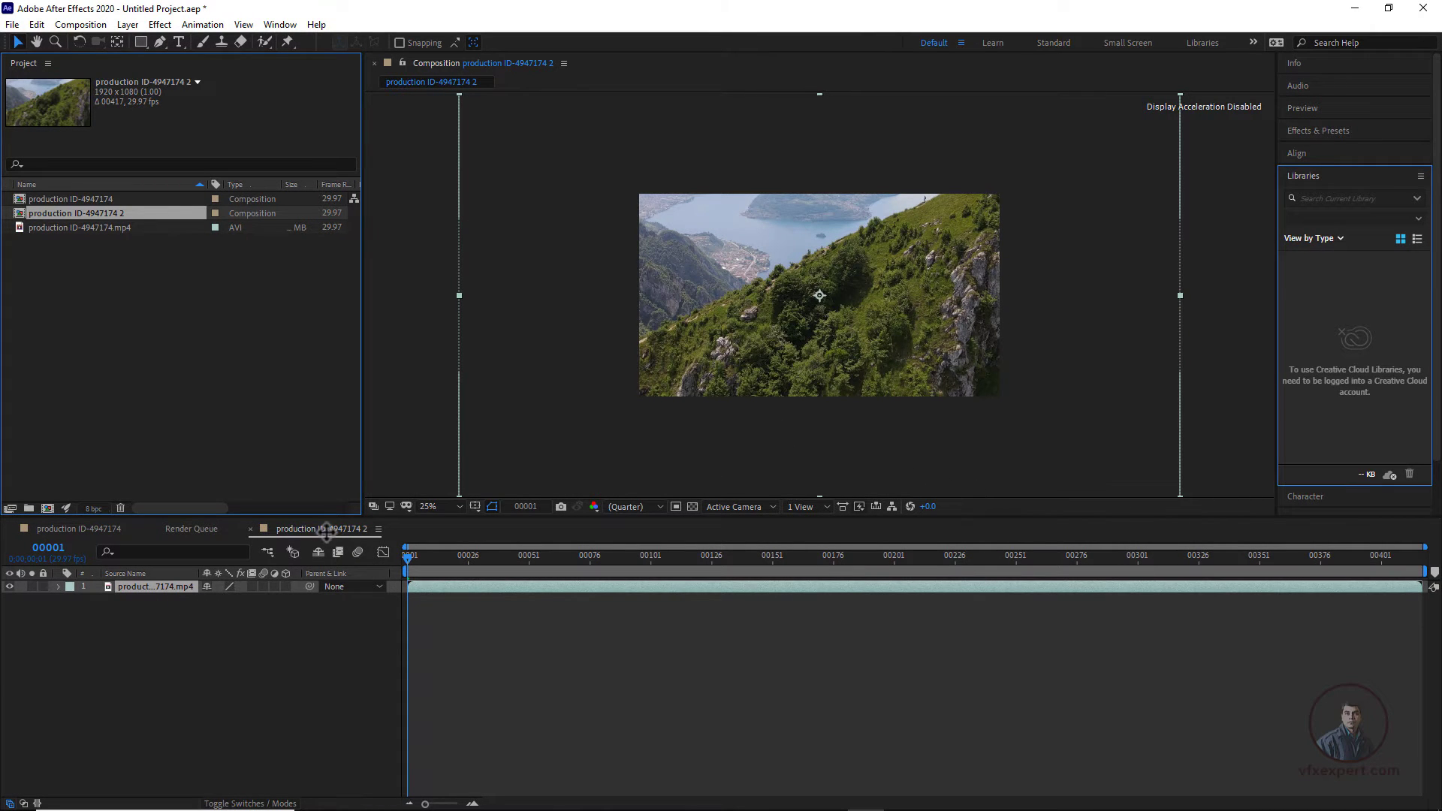
Fit the footage layer to the composition's frame using Fit to Comp.
{"action": "right_click", "coordinate": [183, 587]}
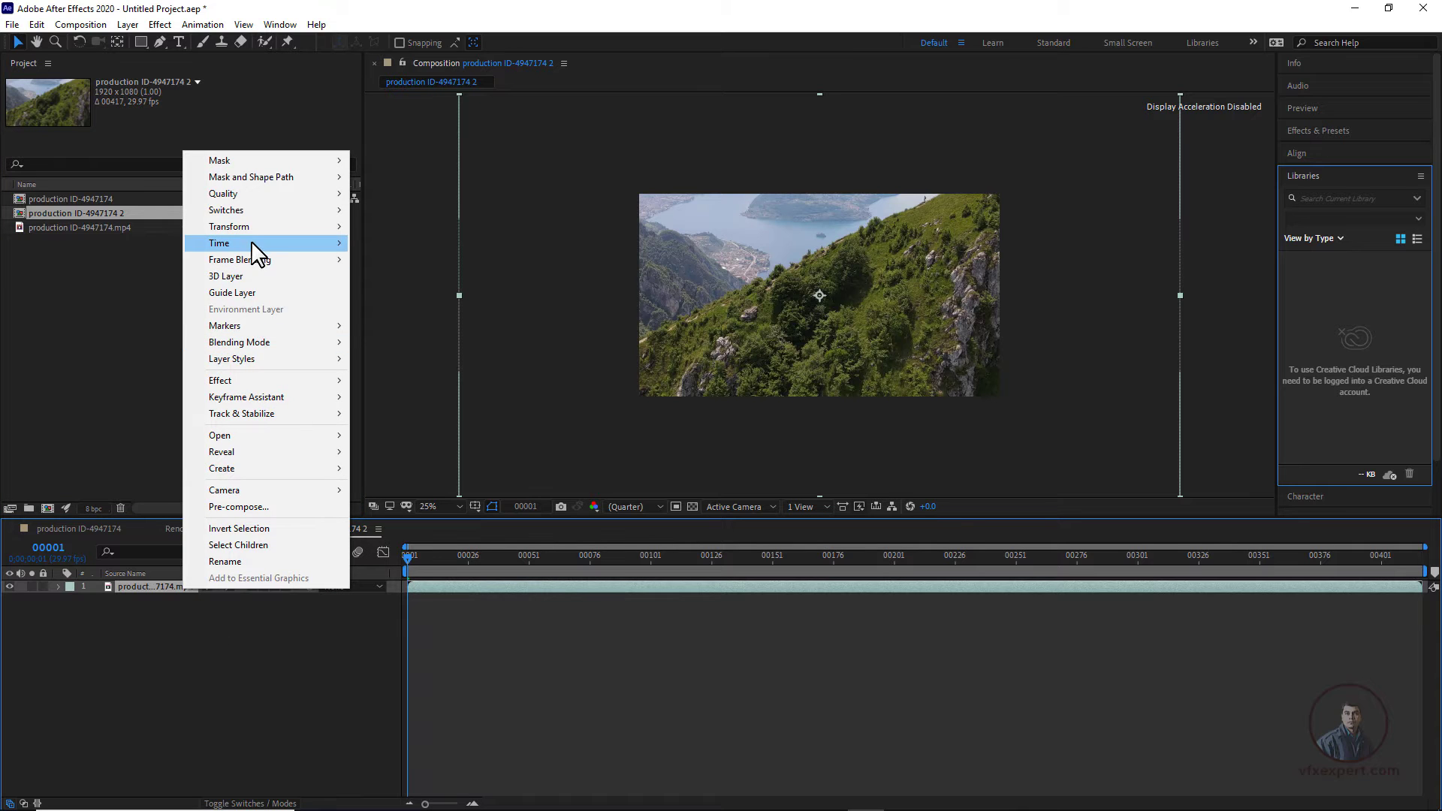
{"action": "mouse_move", "coordinate": [233, 226]}
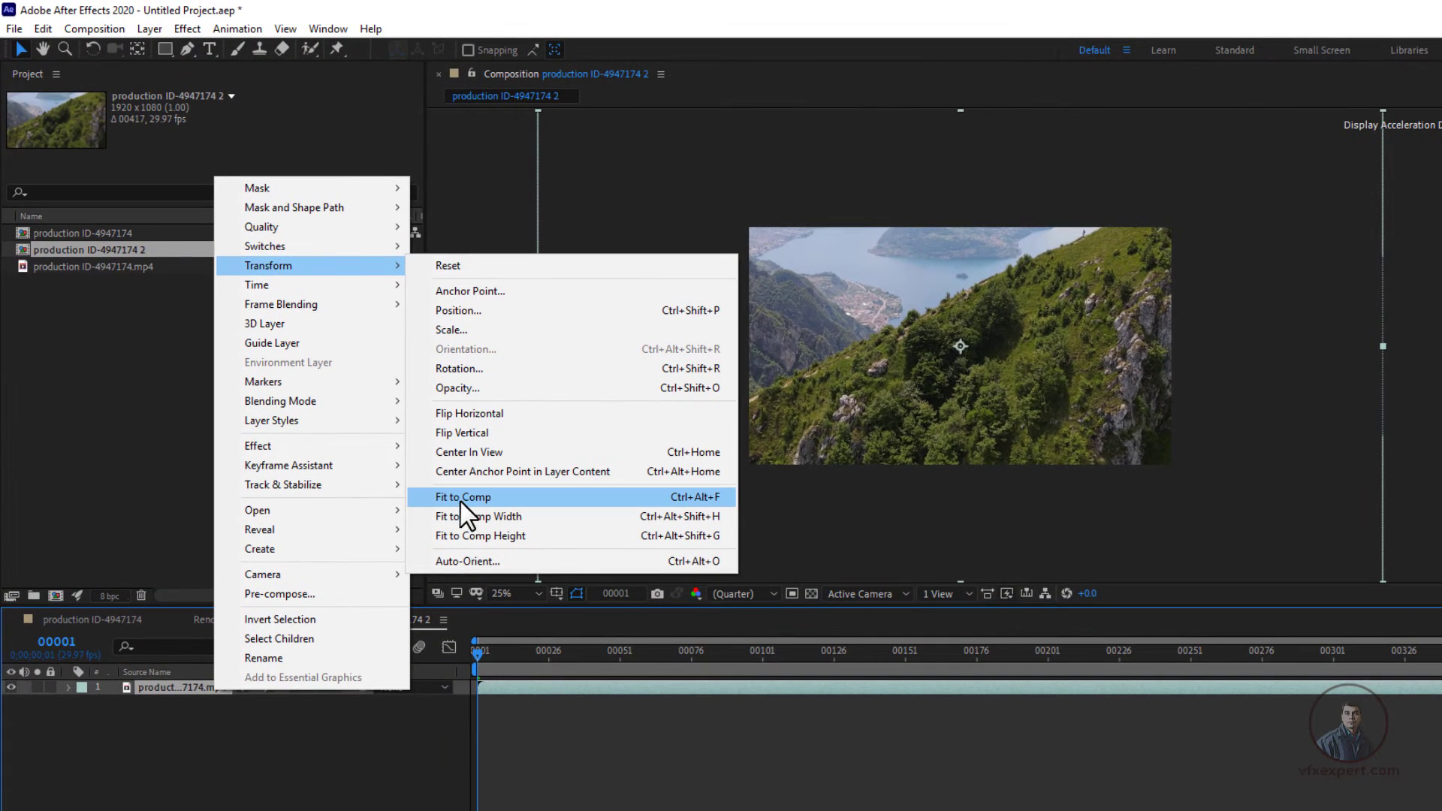
{"action": "left_click", "coordinate": [465, 498]}
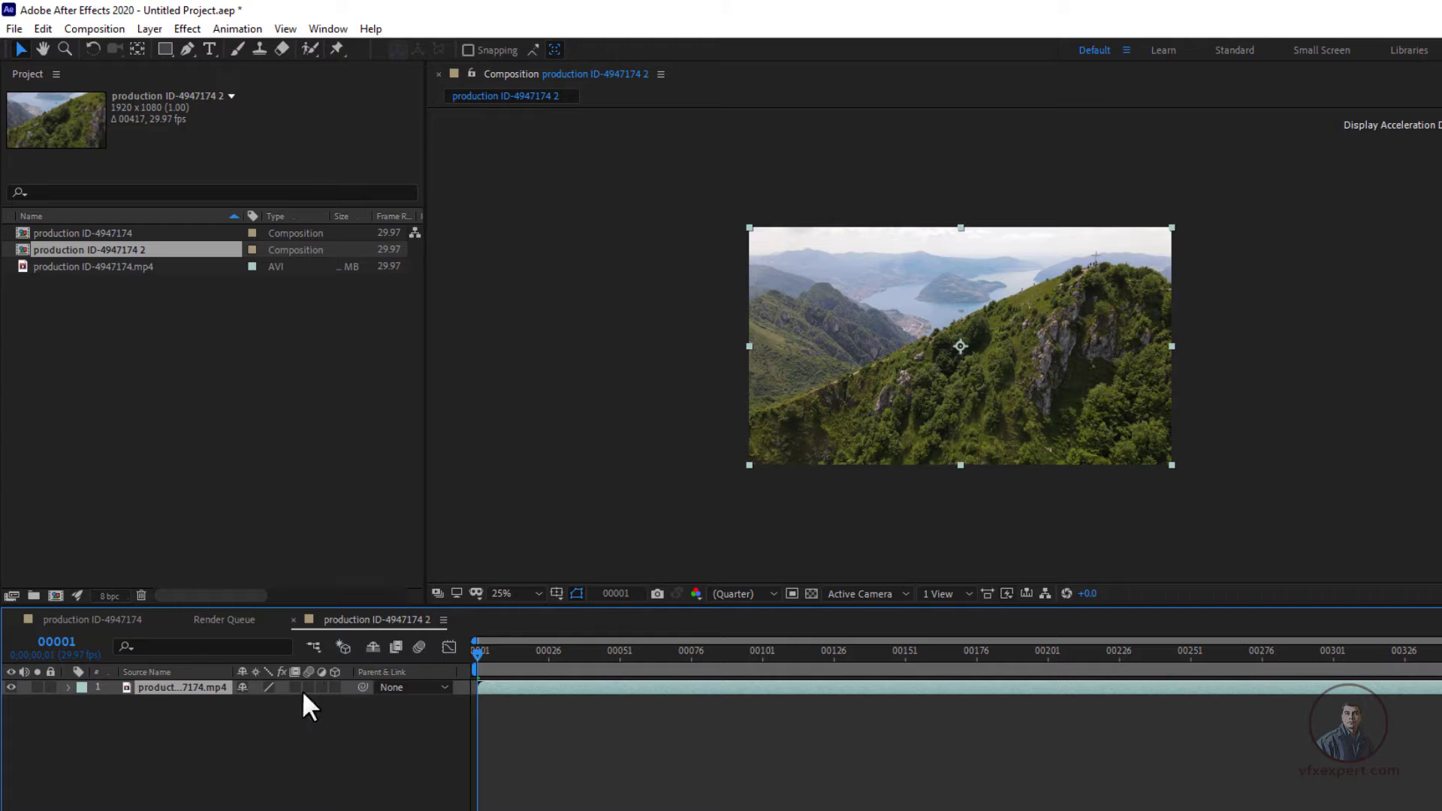
Reveal the footage layer's Scale property to check its scale.
{"action": "left_click", "coordinate": [183, 716]}
{"action": "left_click", "coordinate": [200, 686]}
{"action": "key", "text": "s"}
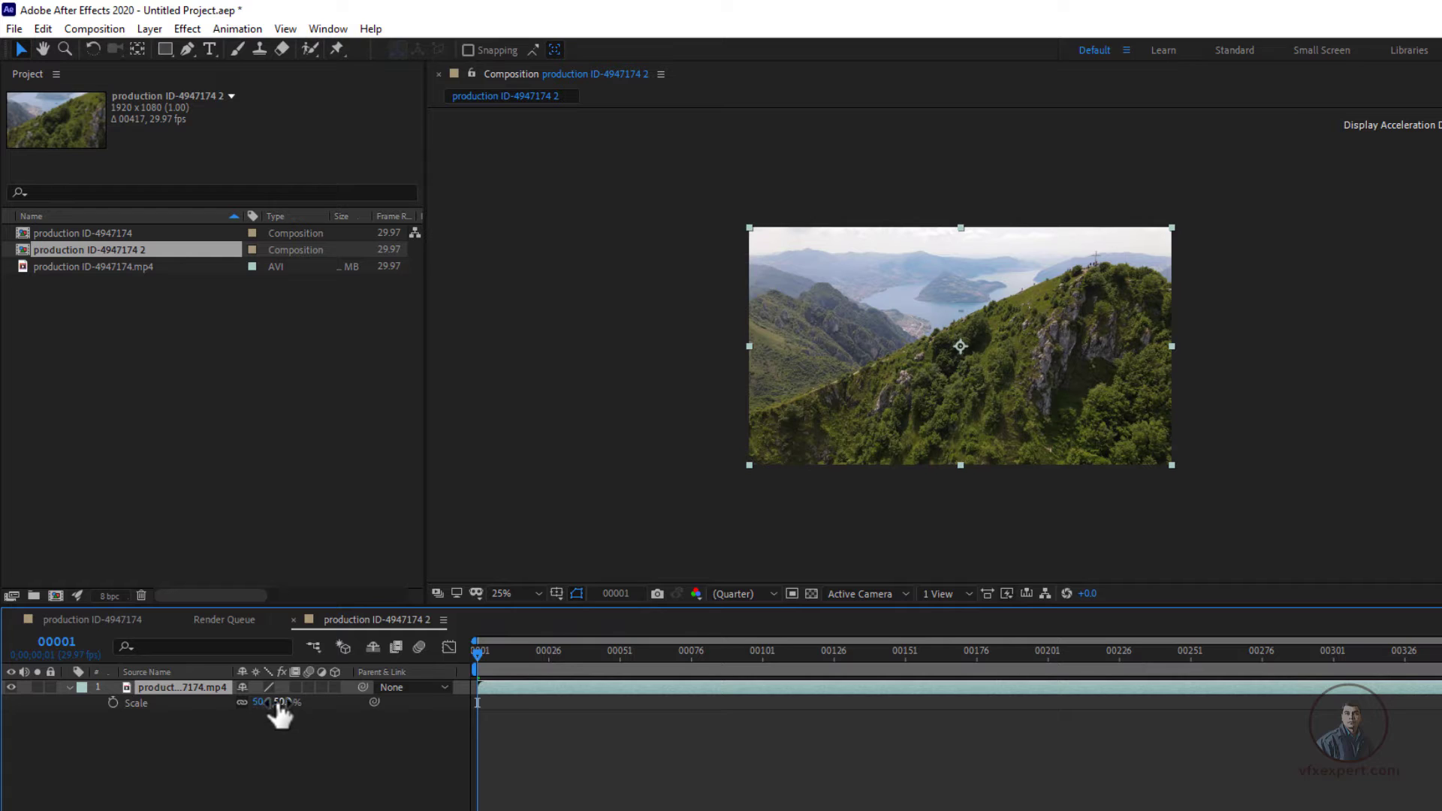
{"action": "left_click", "coordinate": [562, 726]}
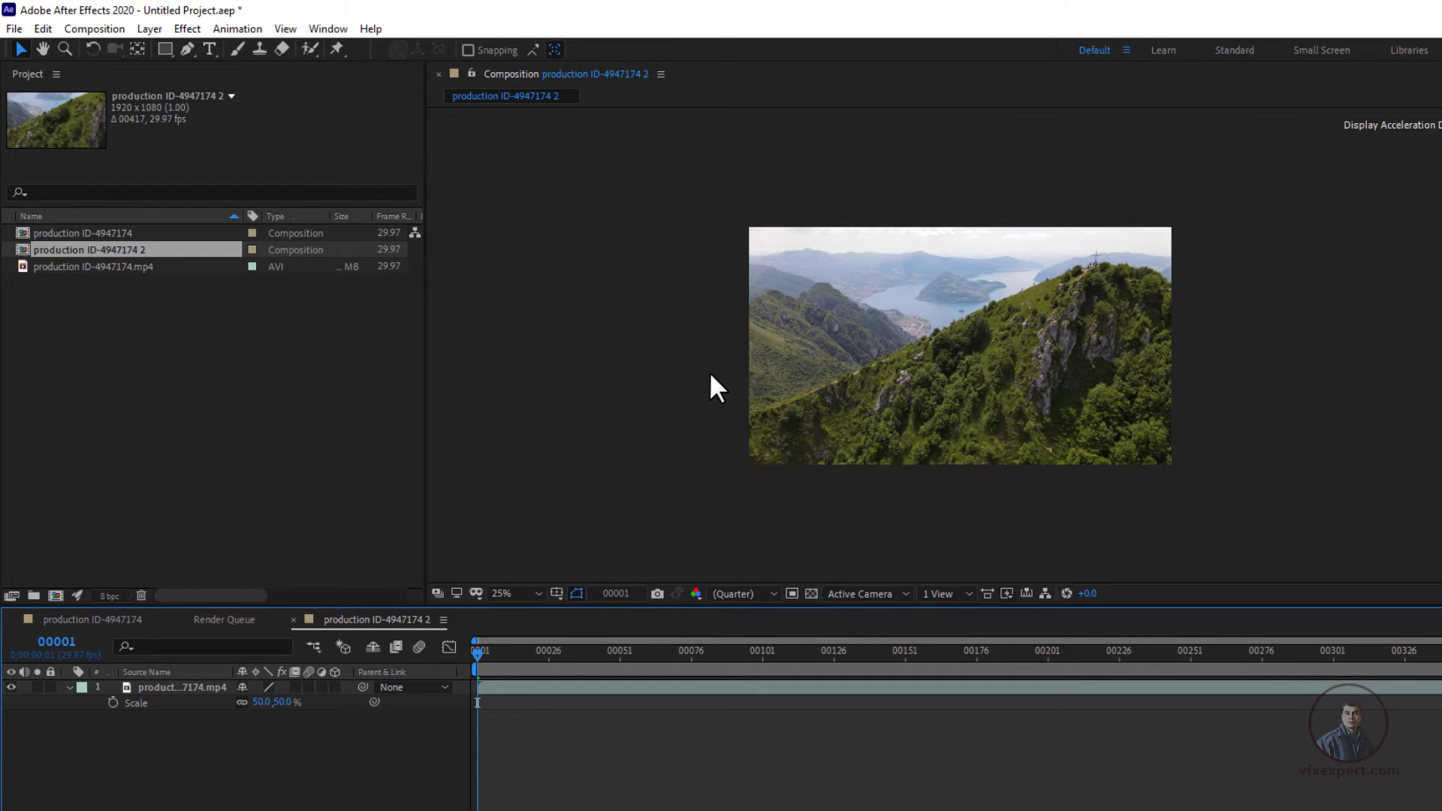
Scrub through the clip to frame 277 and trim the end of the footage layer and the work area there.
{"action": "scroll", "coordinate": [1014, 319], "scroll_direction": "up", "scroll_amount": 2}
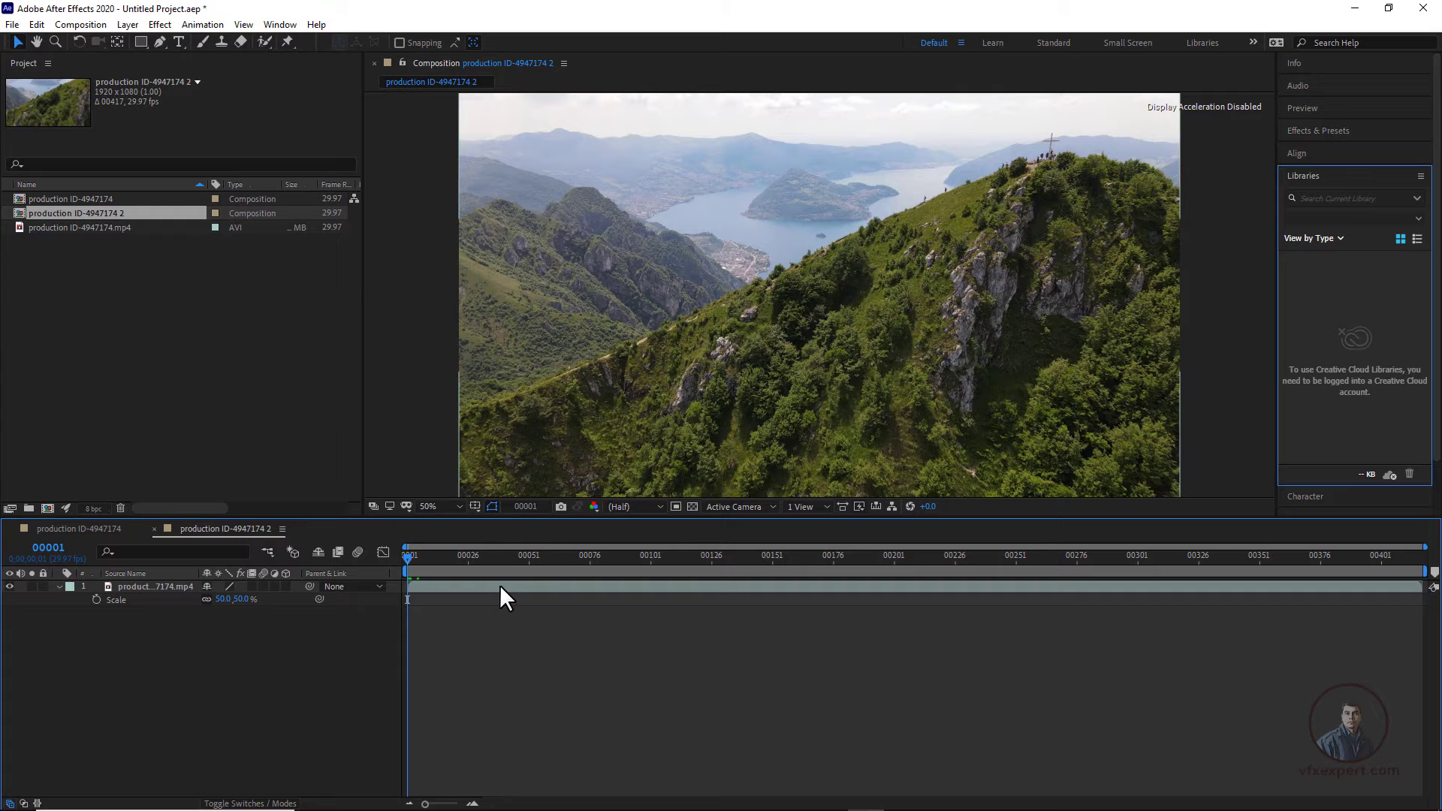
{"action": "left_click_drag", "start_coordinate": [407, 557], "coordinate": [473, 571]}
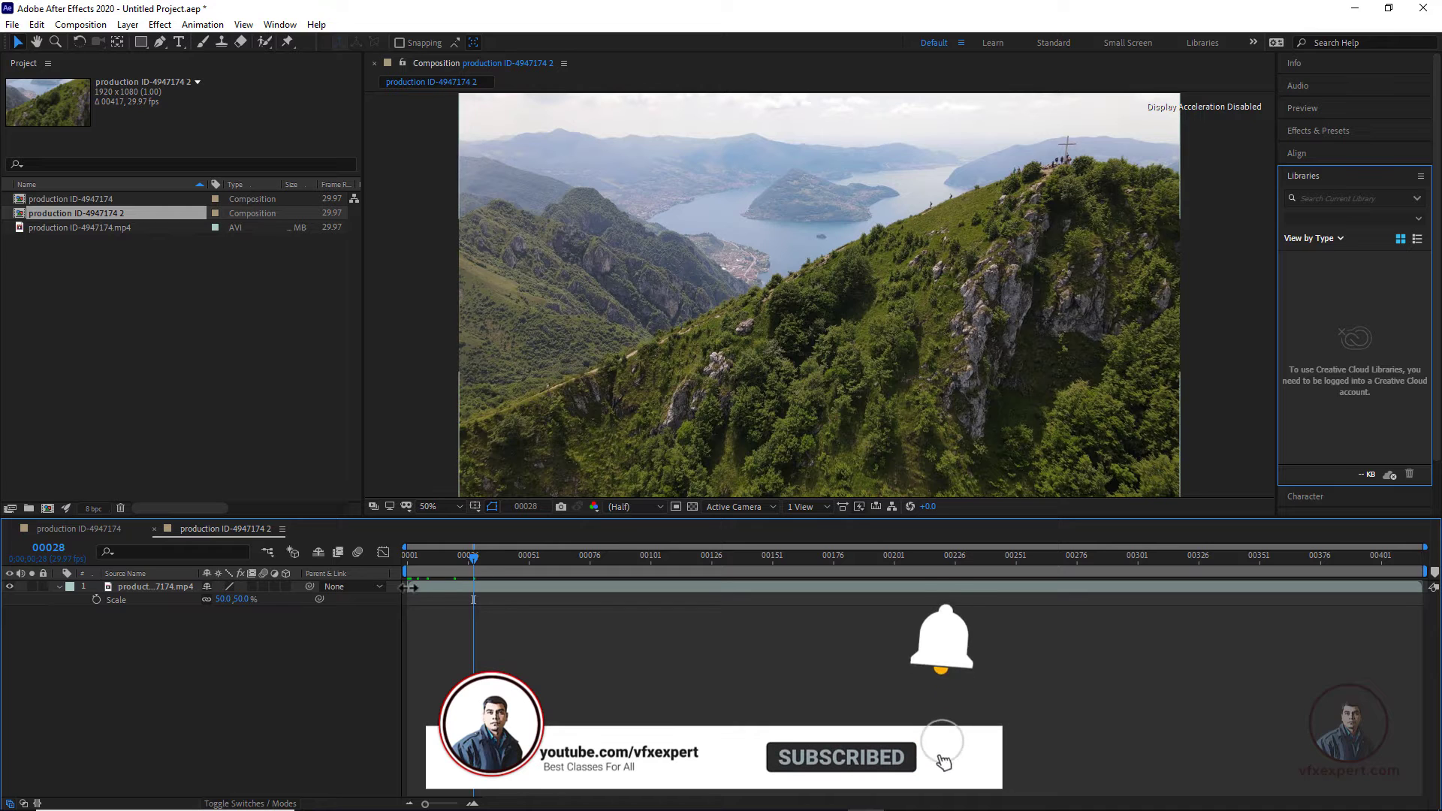
{"action": "left_click", "coordinate": [413, 591]}
{"action": "mouse_move", "coordinate": [414, 591]}
{"action": "left_mouse_down"}
{"action": "mouse_move", "coordinate": [481, 590]}
{"action": "mouse_move", "coordinate": [408, 590]}
{"action": "left_mouse_up"}
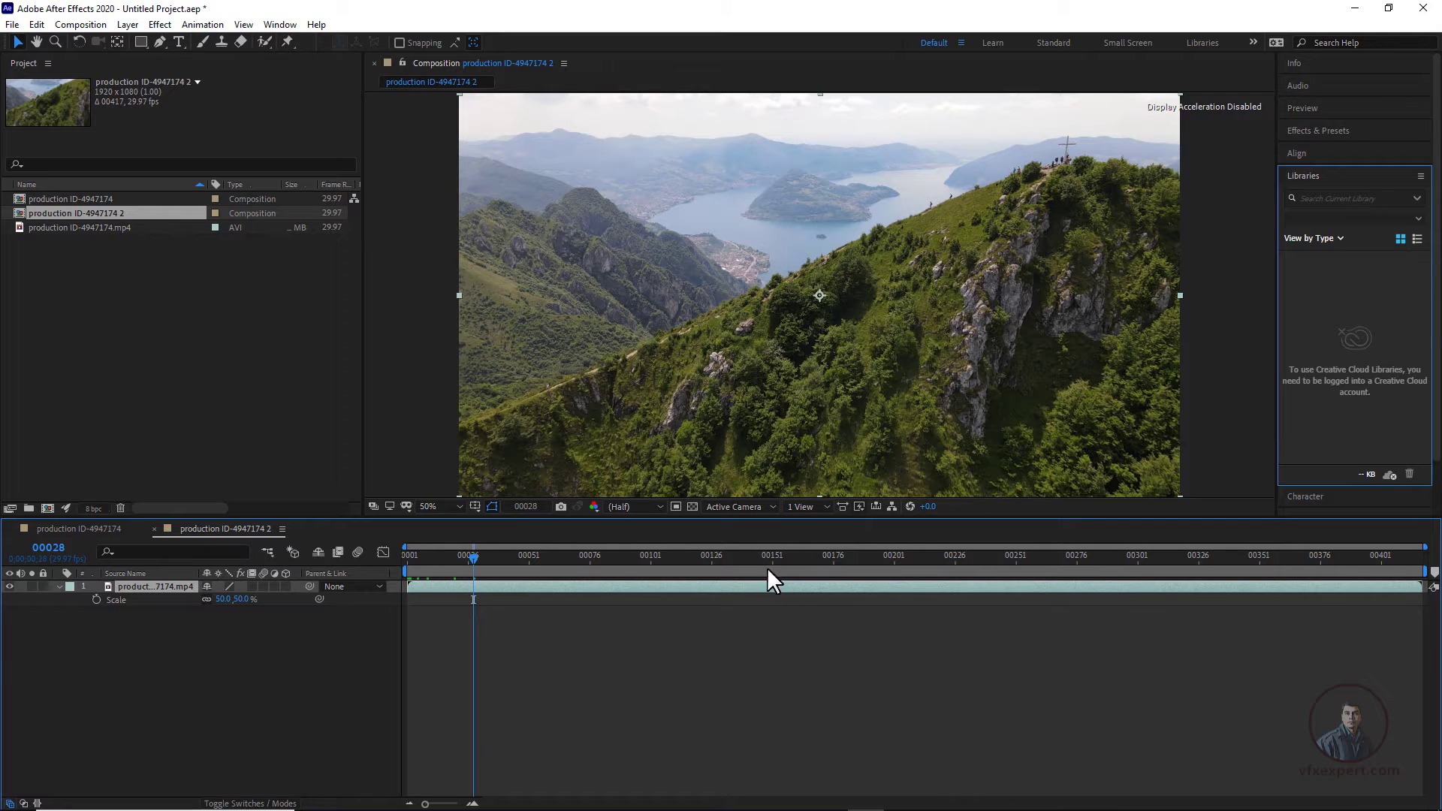
{"action": "left_click", "coordinate": [926, 564]}
{"action": "left_click_drag", "start_coordinate": [946, 578], "coordinate": [1079, 582]}
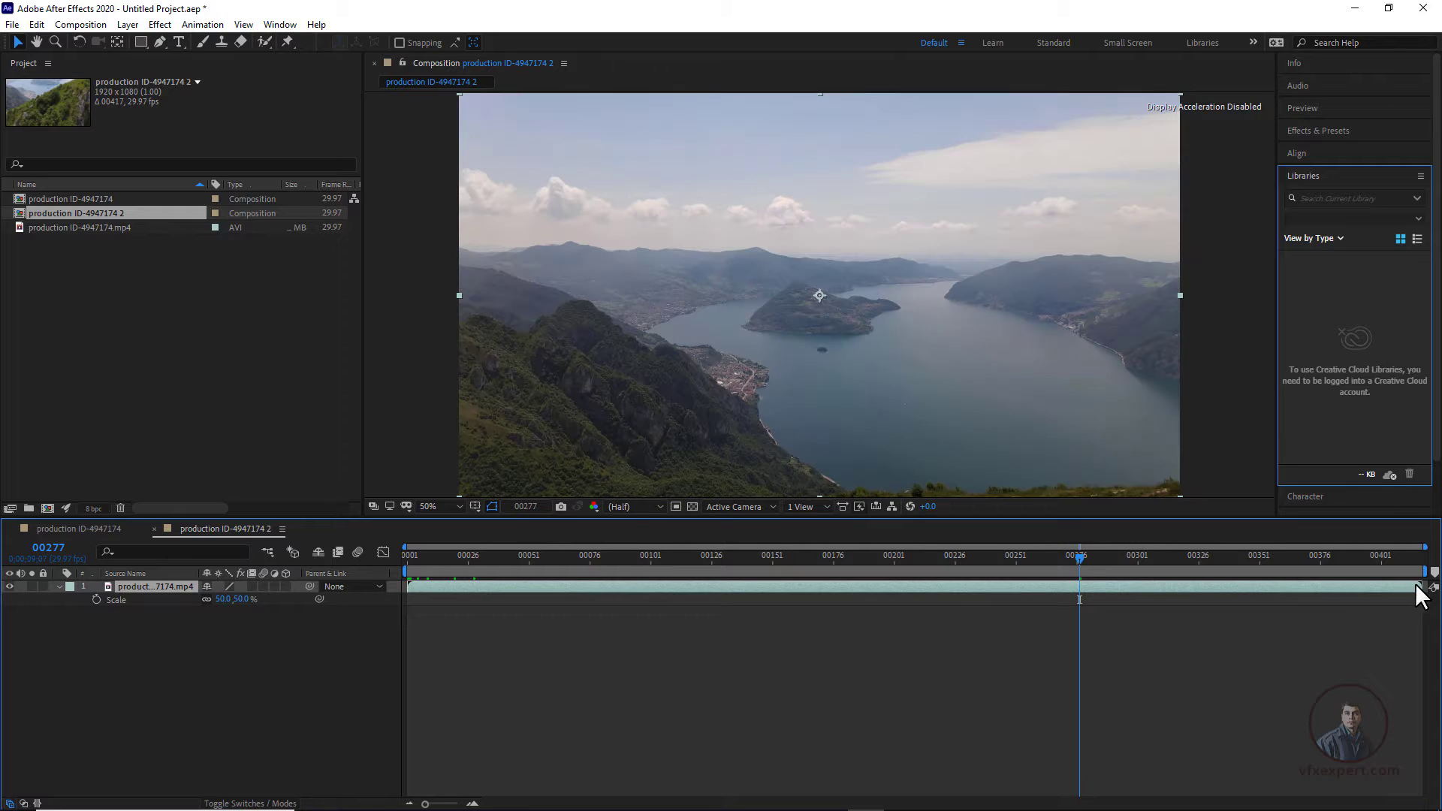
{"action": "left_click_drag", "start_coordinate": [1415, 586], "coordinate": [1079, 587]}
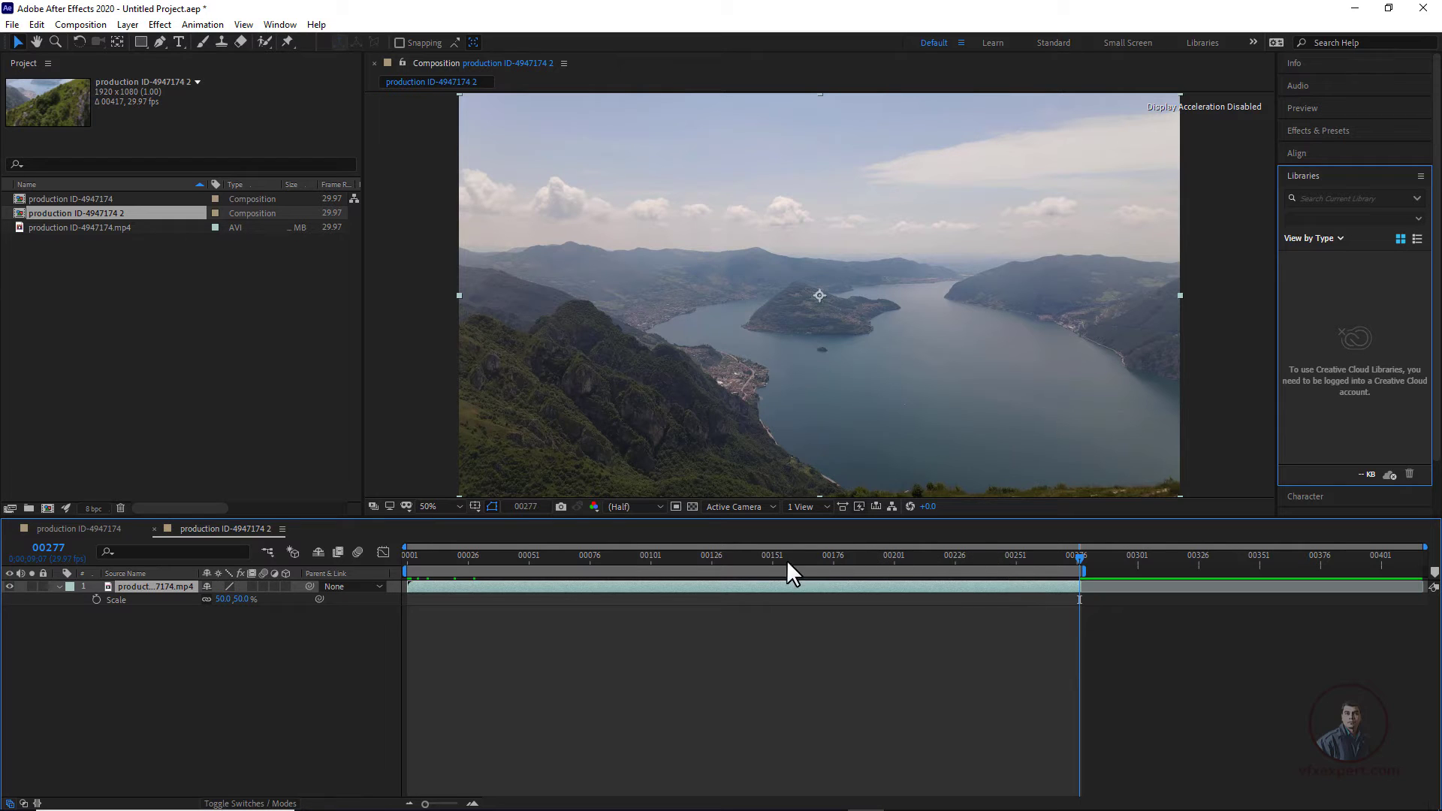
Extend the trimmed layer's end to just before frame 351 and bring it back to the end of the work area.
{"action": "left_click_drag", "start_coordinate": [1077, 555], "coordinate": [1045, 559]}
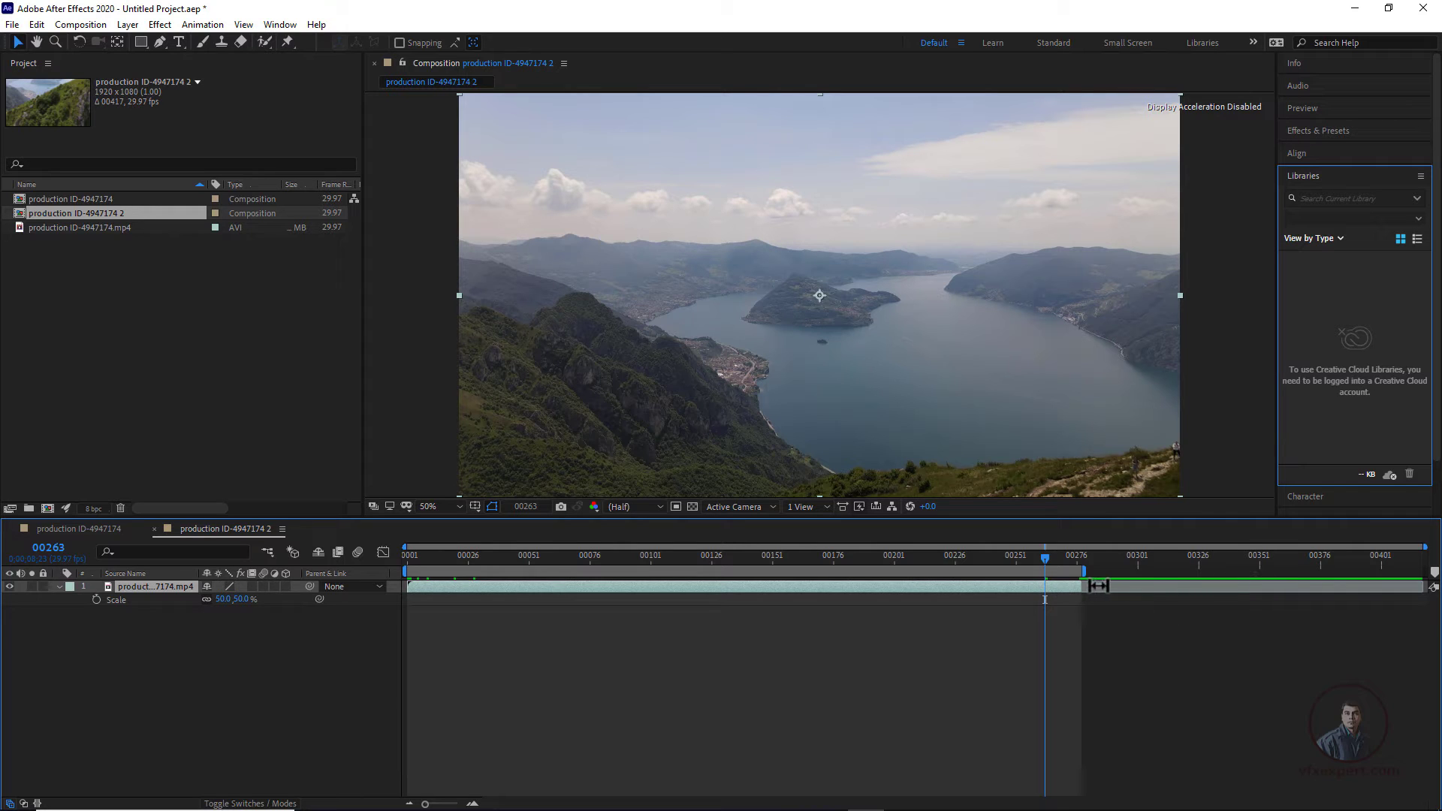
{"action": "left_click_drag", "start_coordinate": [1083, 591], "coordinate": [1247, 591]}
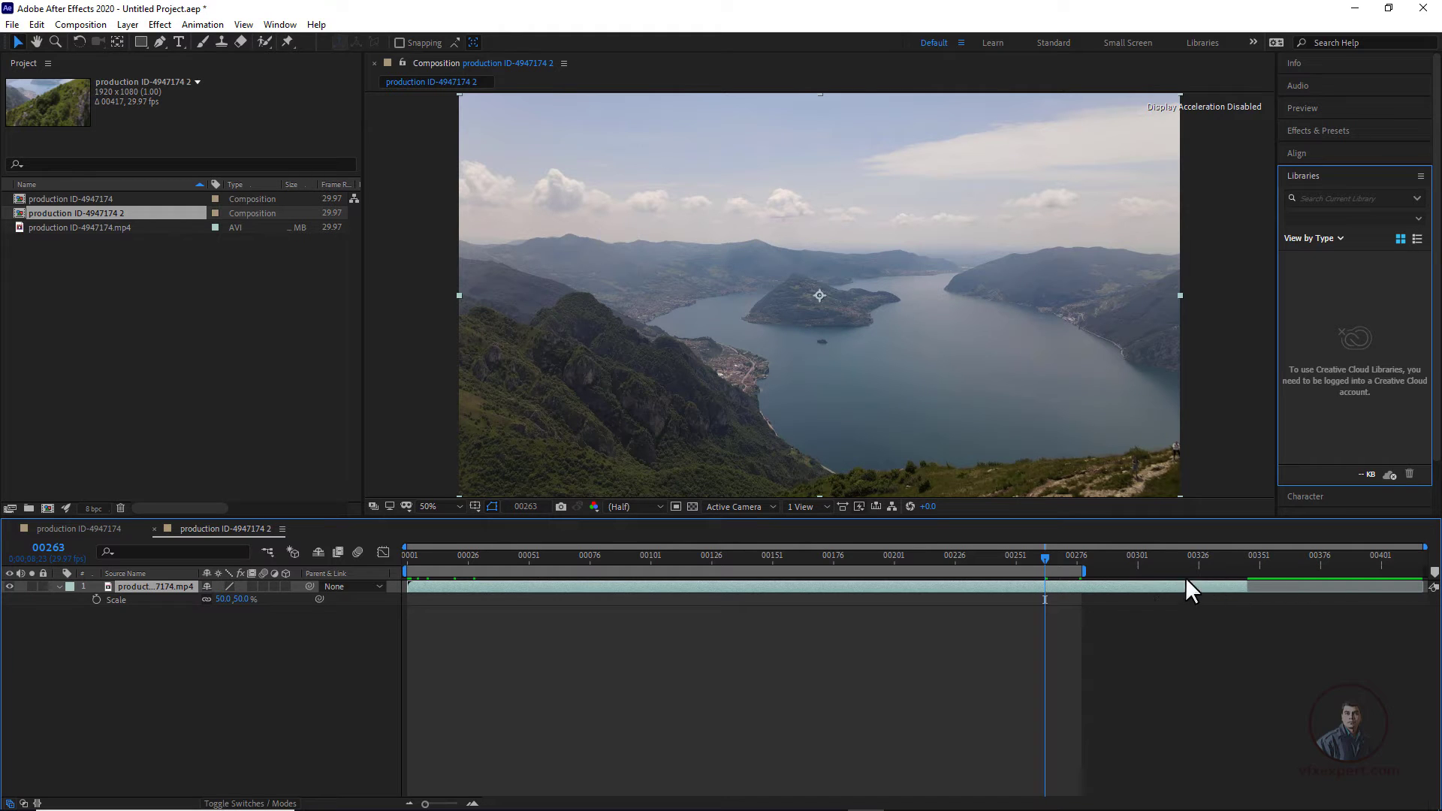
{"action": "left_click_drag", "start_coordinate": [1246, 592], "coordinate": [1082, 599]}
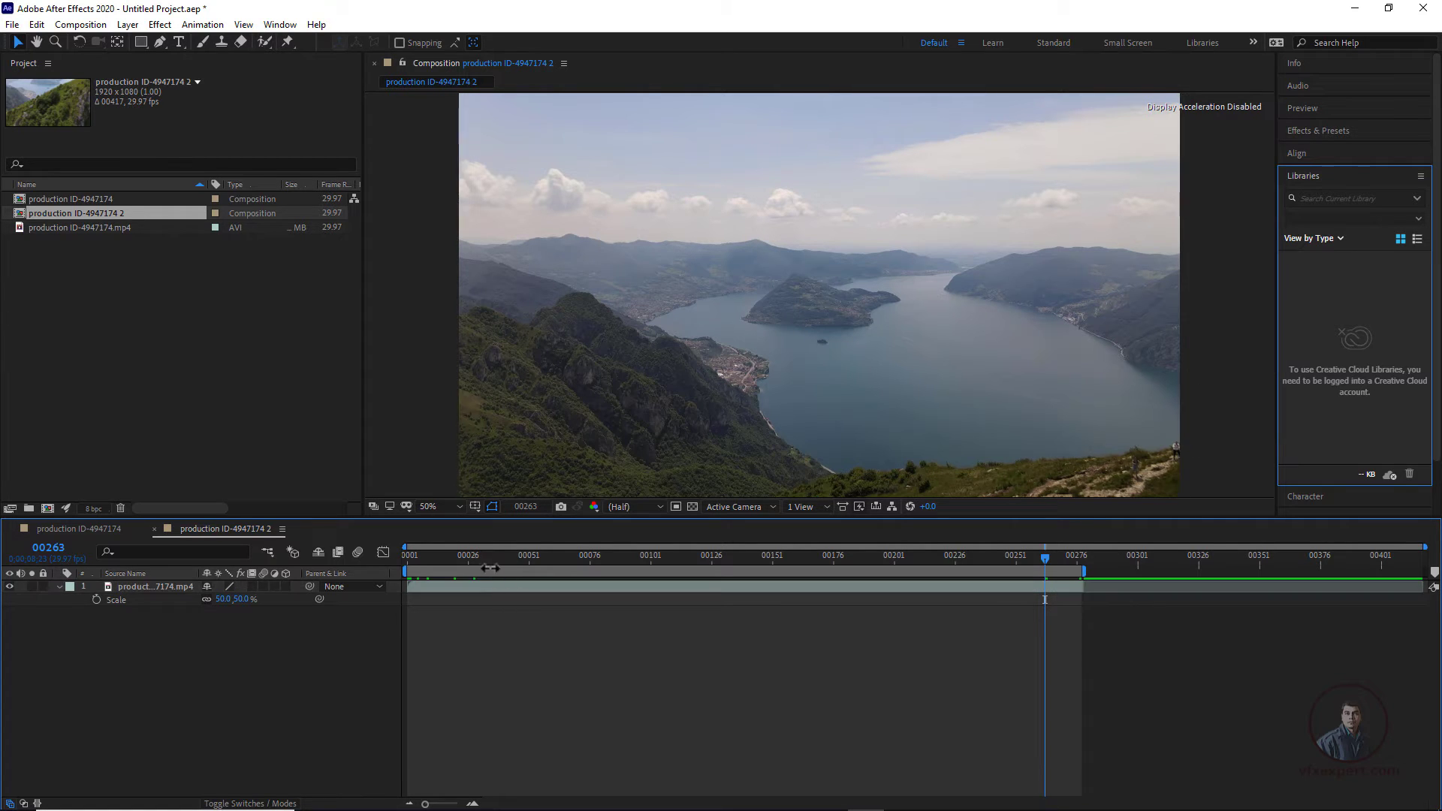
Return the playhead to frame 1 and add the composition to the Render Queue.
{"action": "left_click_drag", "start_coordinate": [1044, 559], "coordinate": [412, 582]}
{"action": "left_click", "coordinate": [407, 560]}
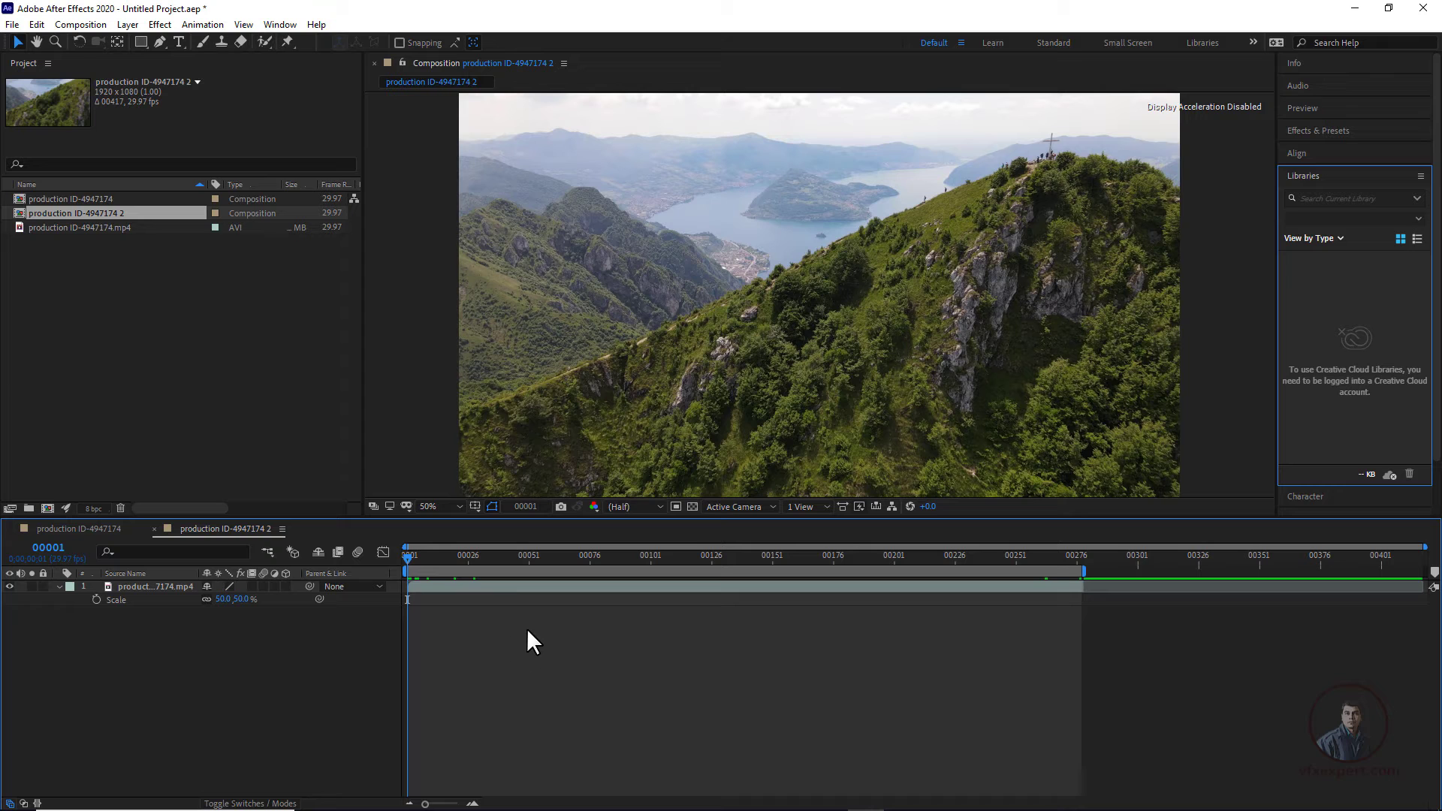
{"action": "left_click", "coordinate": [82, 24]}
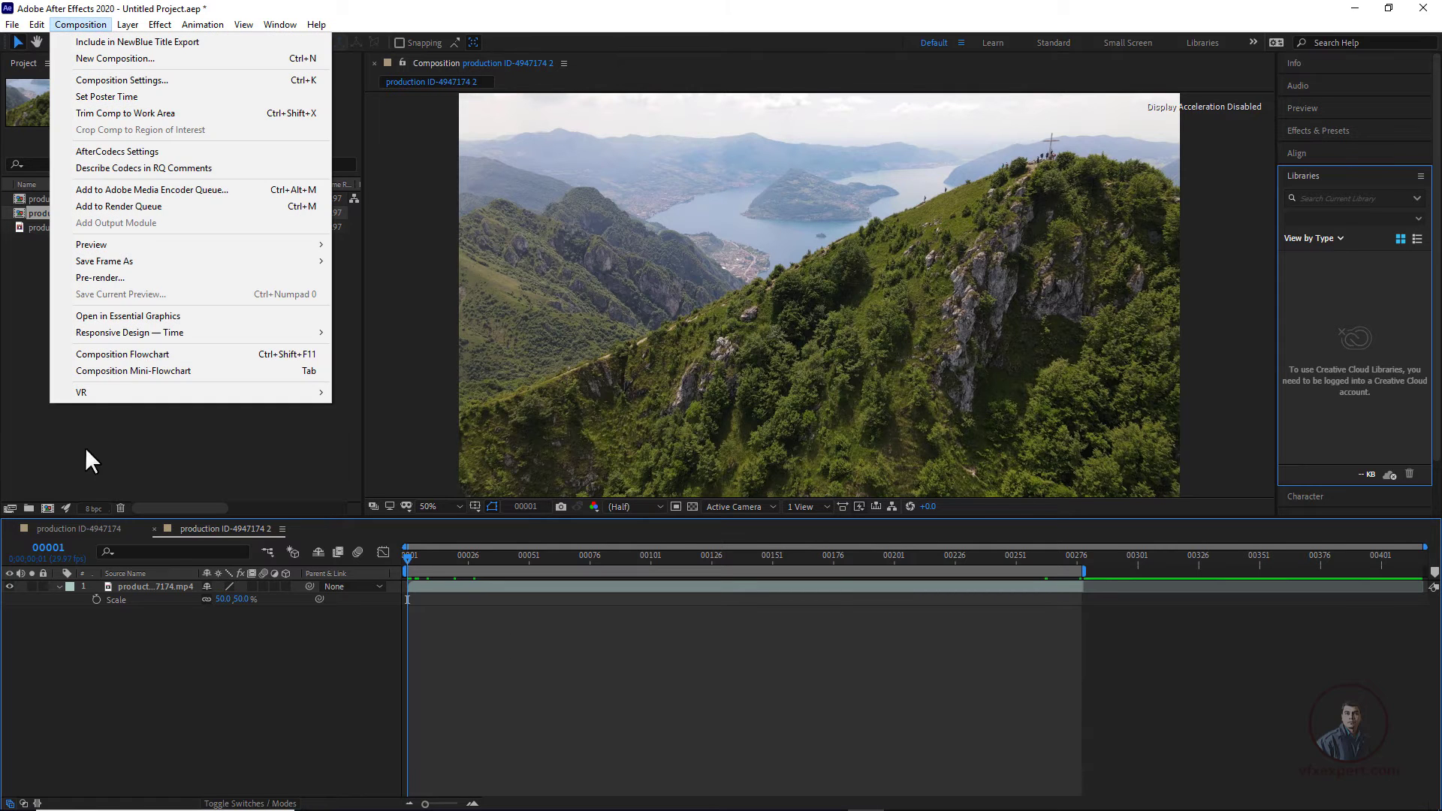
{"action": "left_click", "coordinate": [145, 205]}
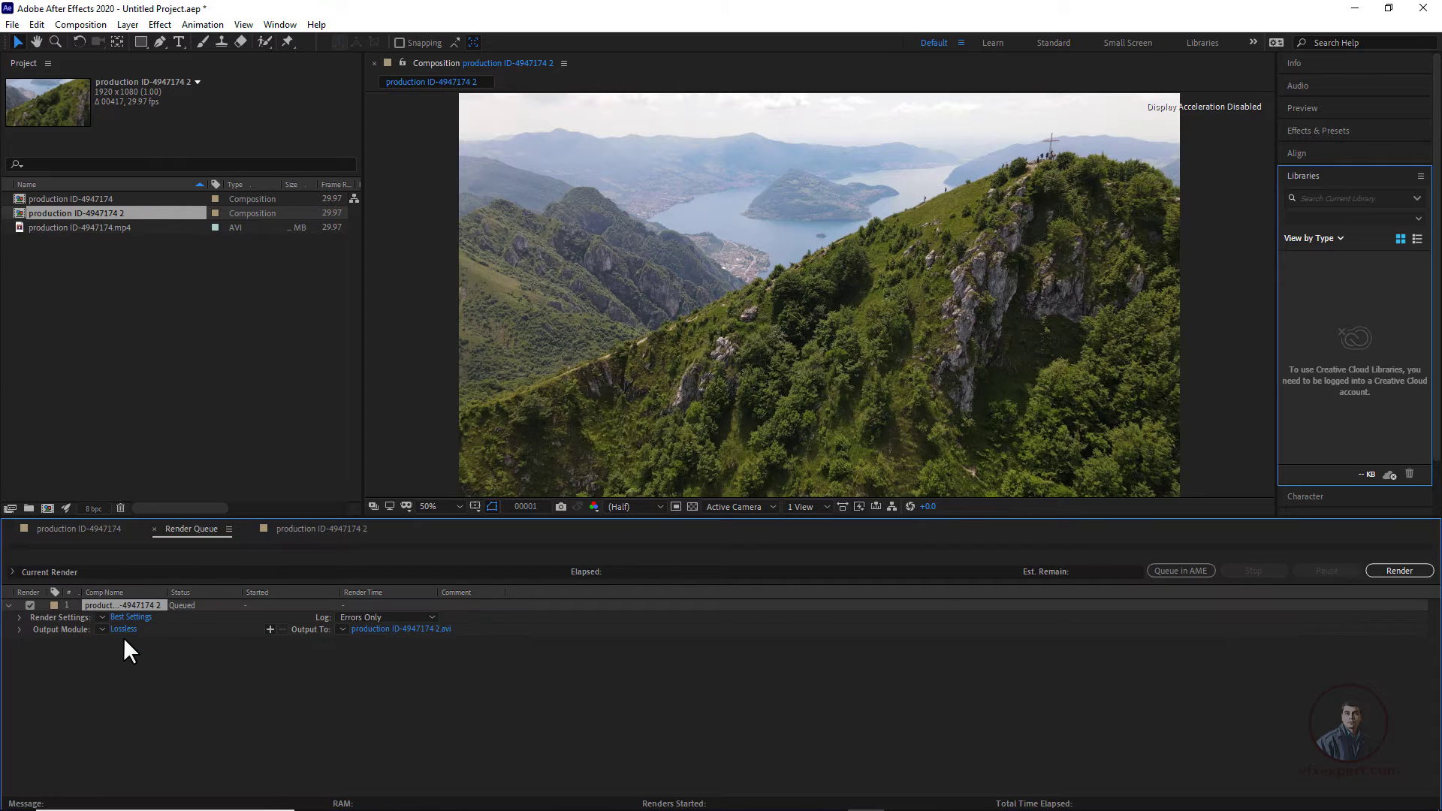
Set the render item's output module format to PNG Sequence.
{"action": "left_click", "coordinate": [124, 630]}
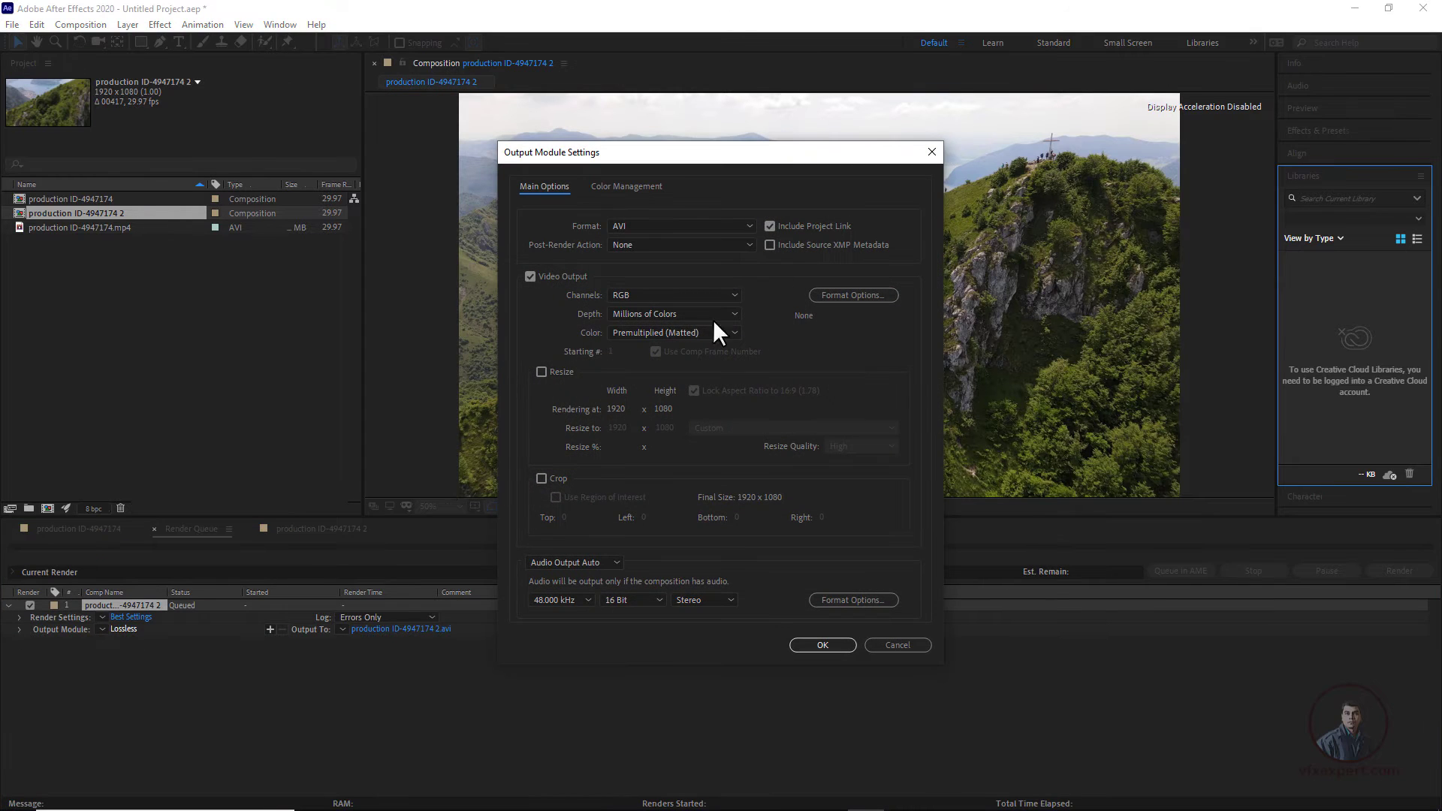
{"action": "left_click", "coordinate": [627, 229]}
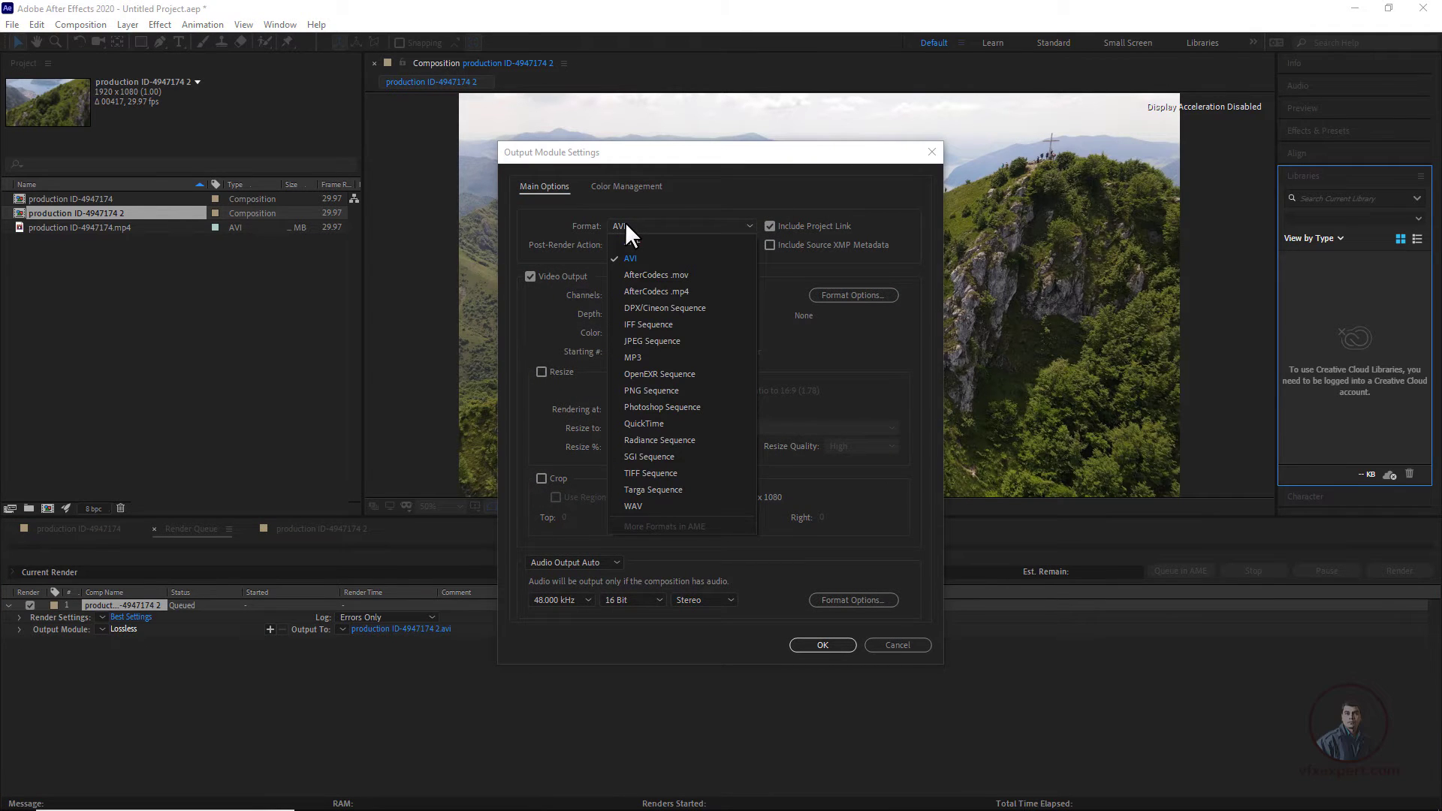
{"action": "left_click", "coordinate": [642, 391]}
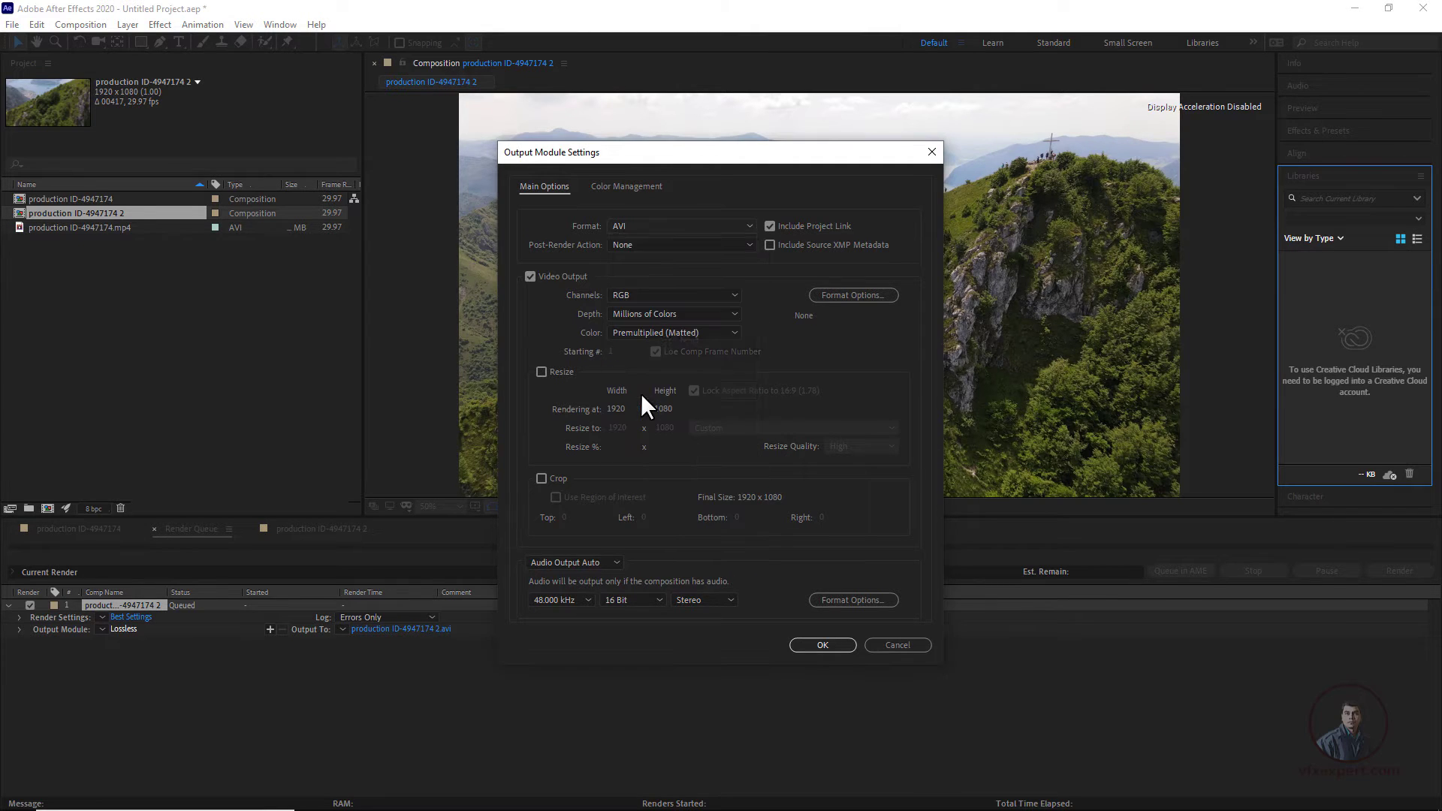
{"action": "left_click", "coordinate": [821, 645]}
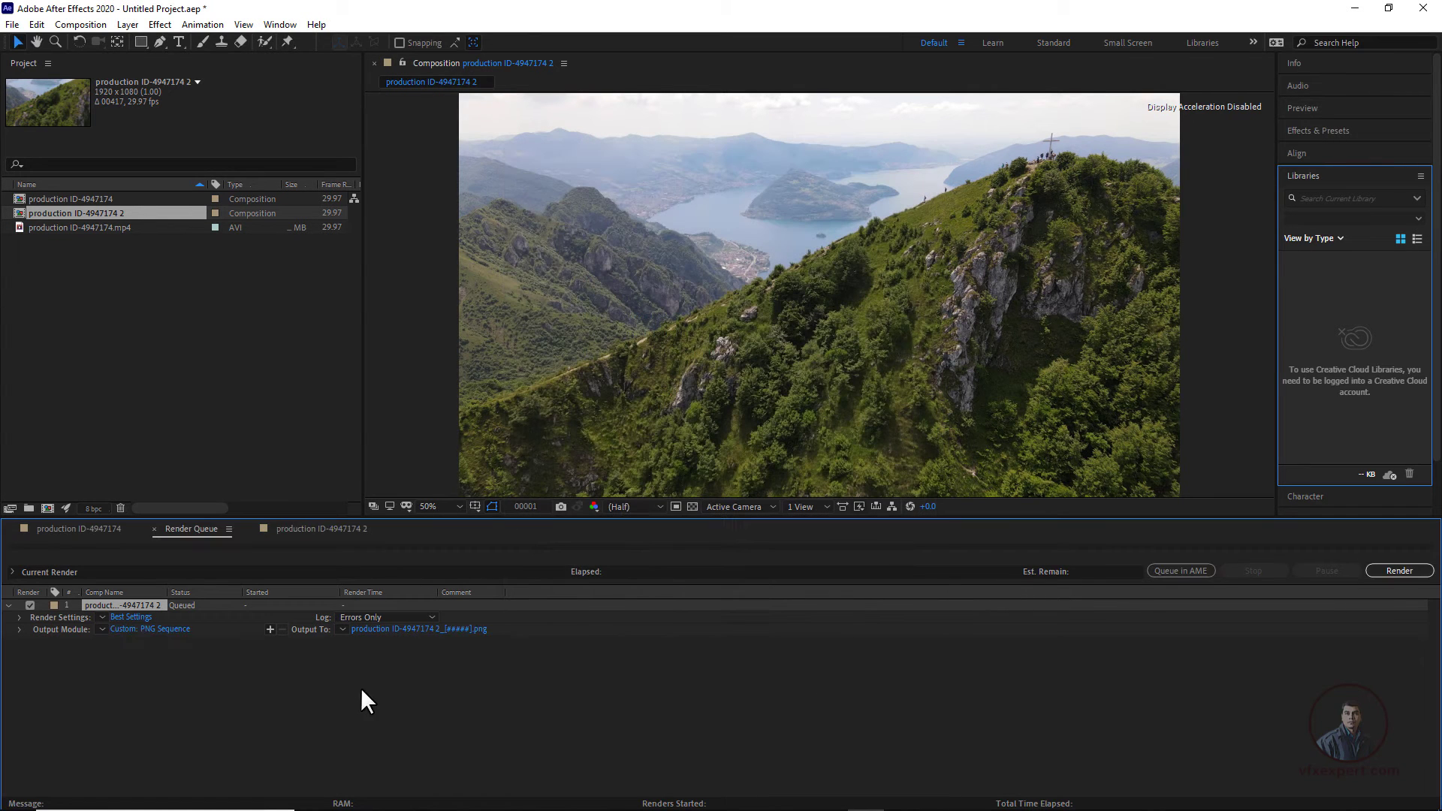
Create a folder named export in Matchmove With PFtrack,Maya,Nuke and open it as the render's output location.
{"action": "left_click", "coordinate": [459, 629]}
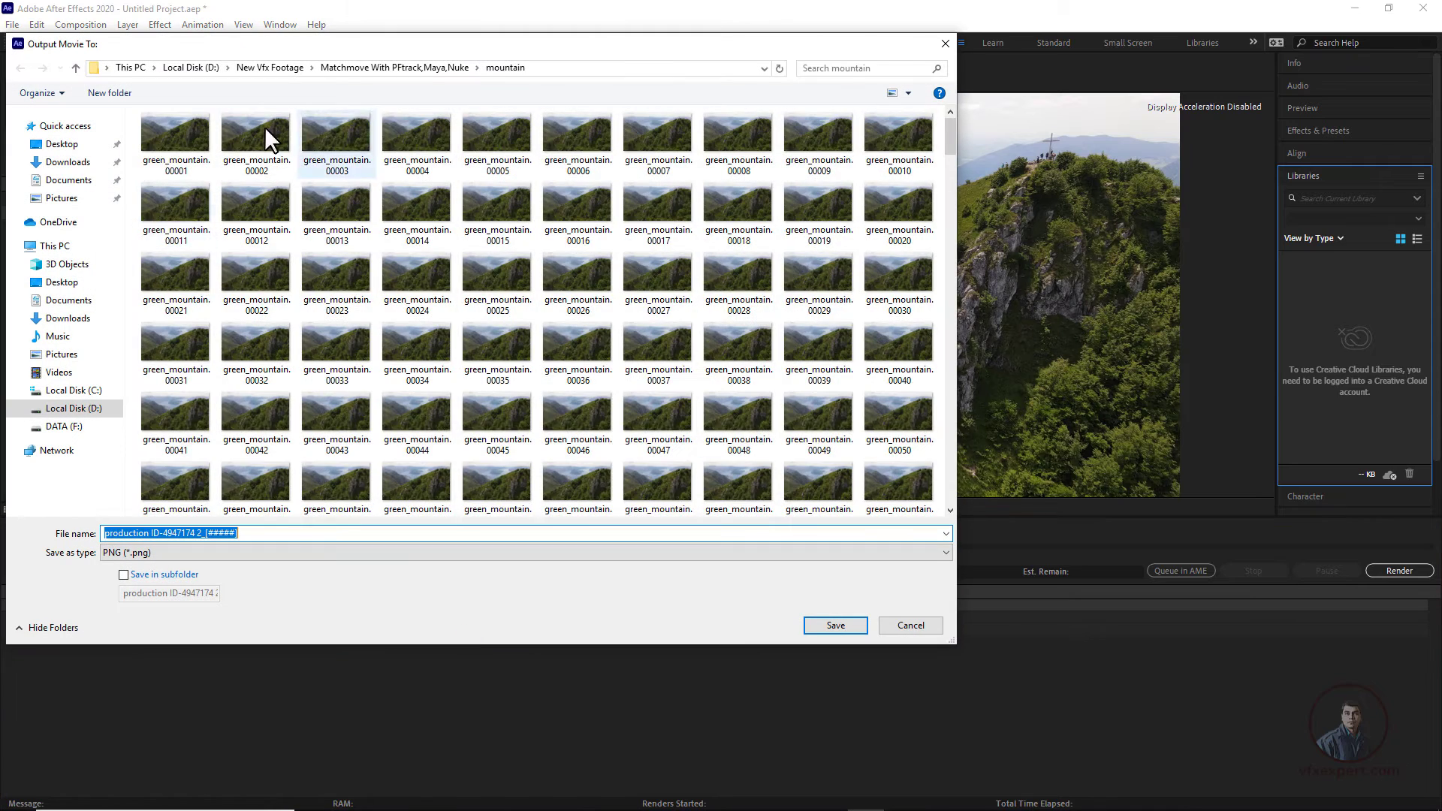
{"action": "key", "text": "alt+Up"}
{"action": "right_click", "coordinate": [346, 326]}
{"action": "mouse_move", "coordinate": [478, 469]}
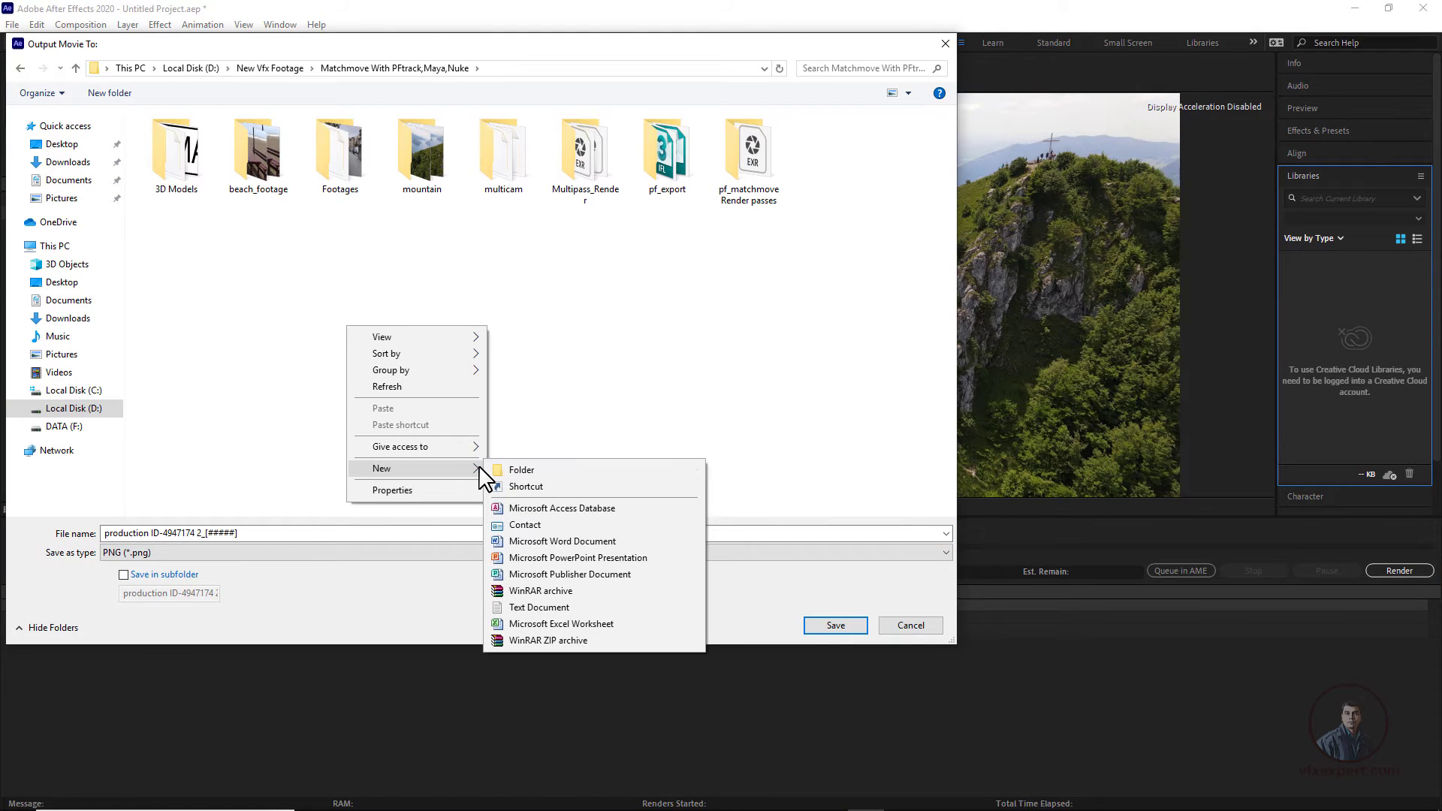
{"action": "left_click", "coordinate": [504, 473]}
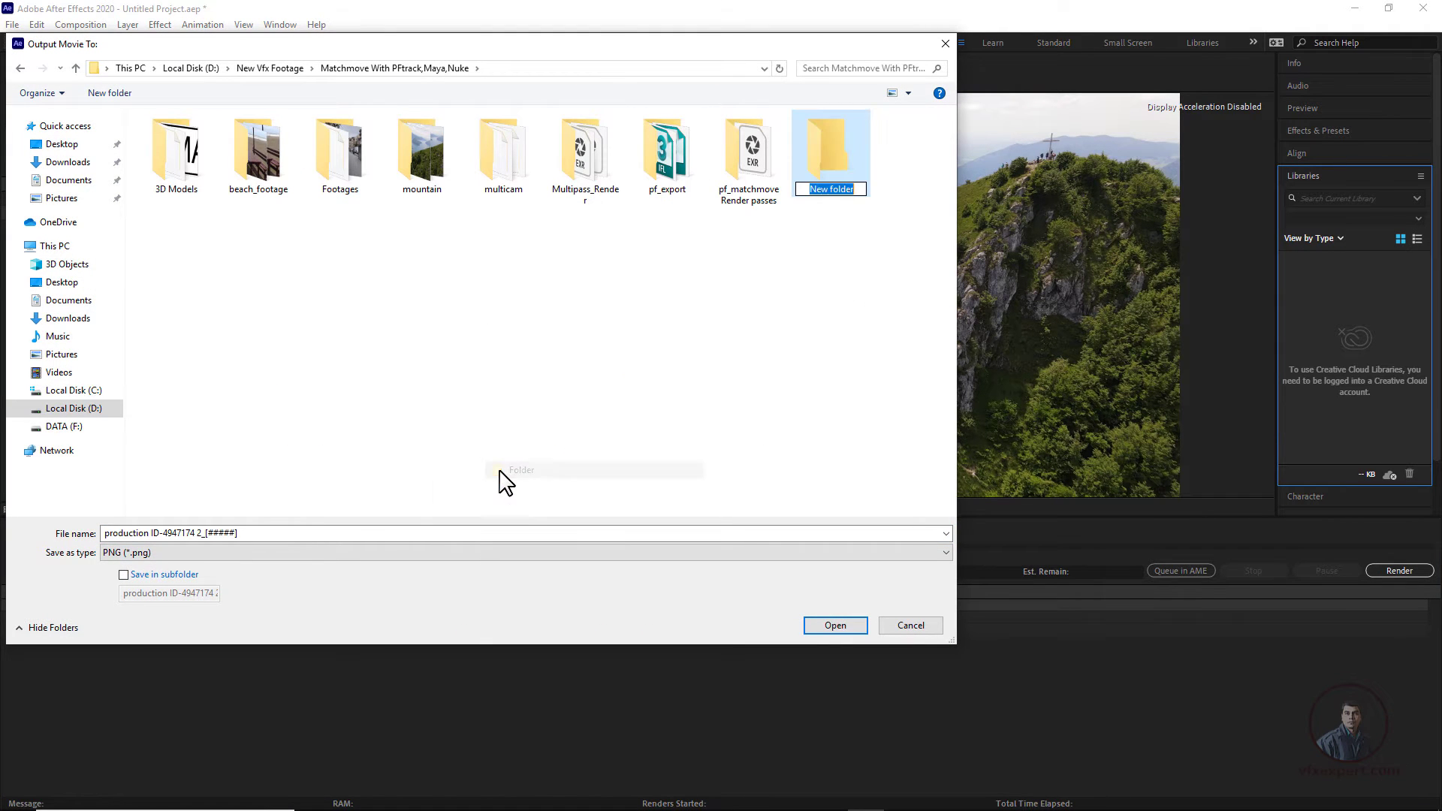
{"action": "type", "text": "export"}
{"action": "key", "text": "Return"}
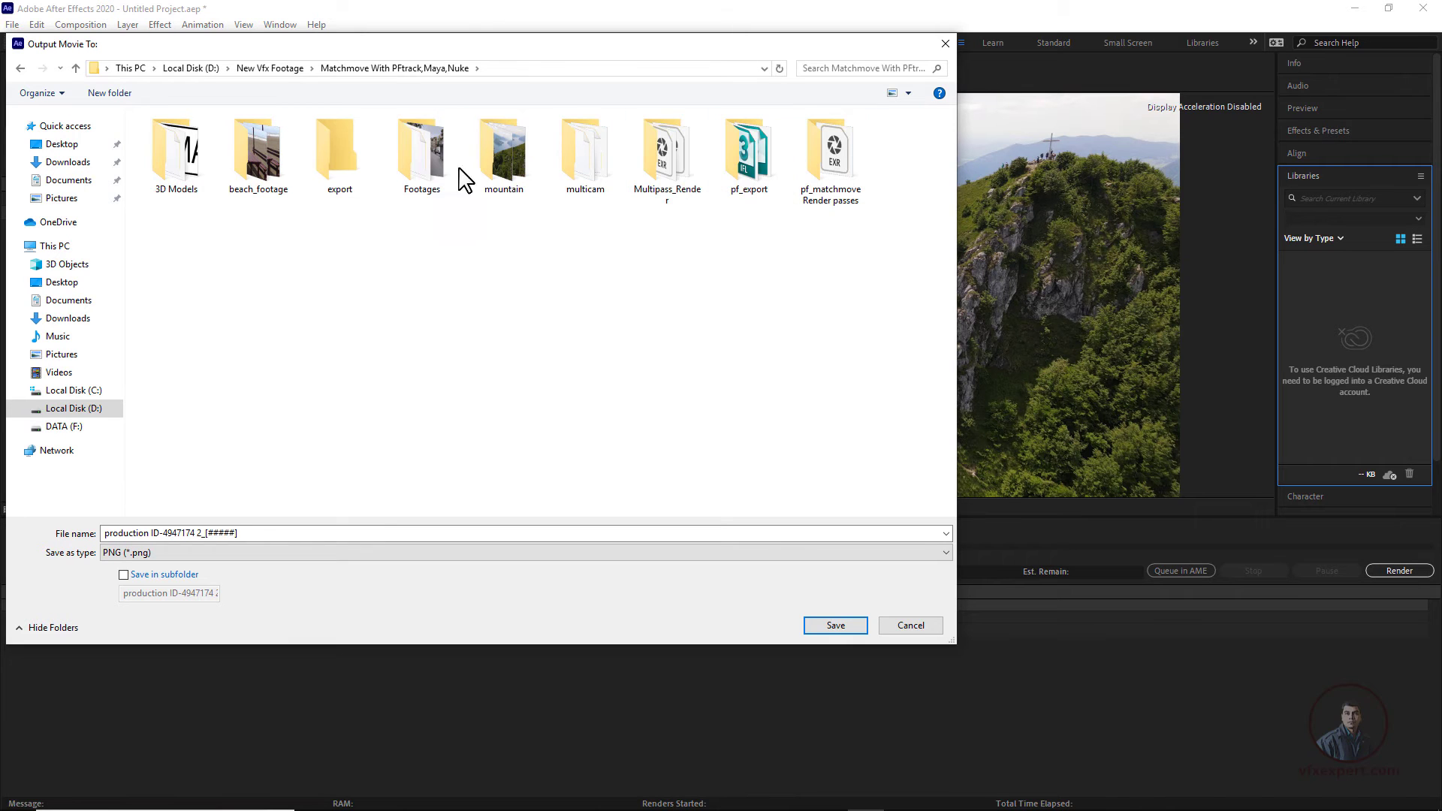
{"action": "double_click", "coordinate": [339, 150]}
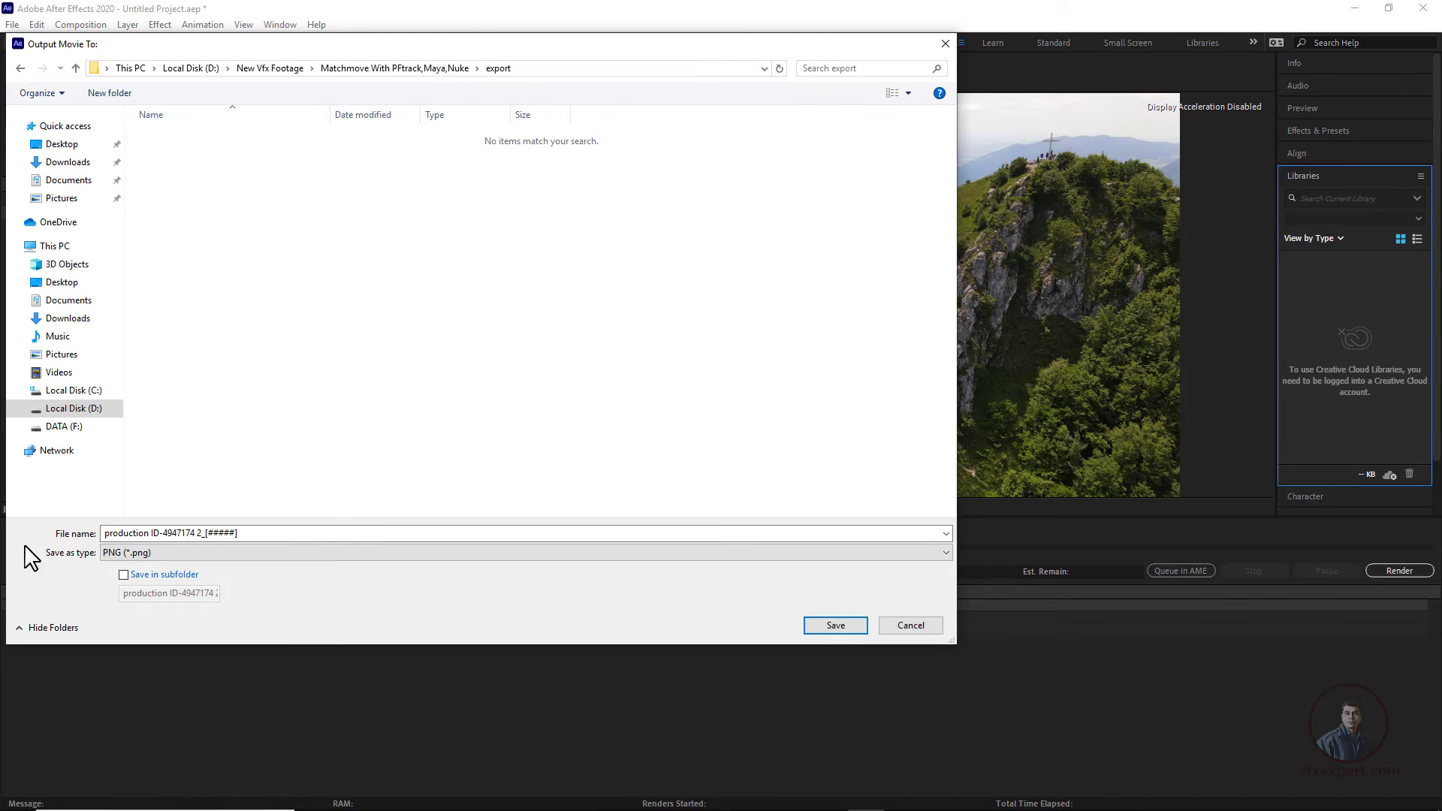
Save the output file name as mountain.[#####] and start rendering the PNG sequence.
{"action": "left_click", "coordinate": [147, 531]}
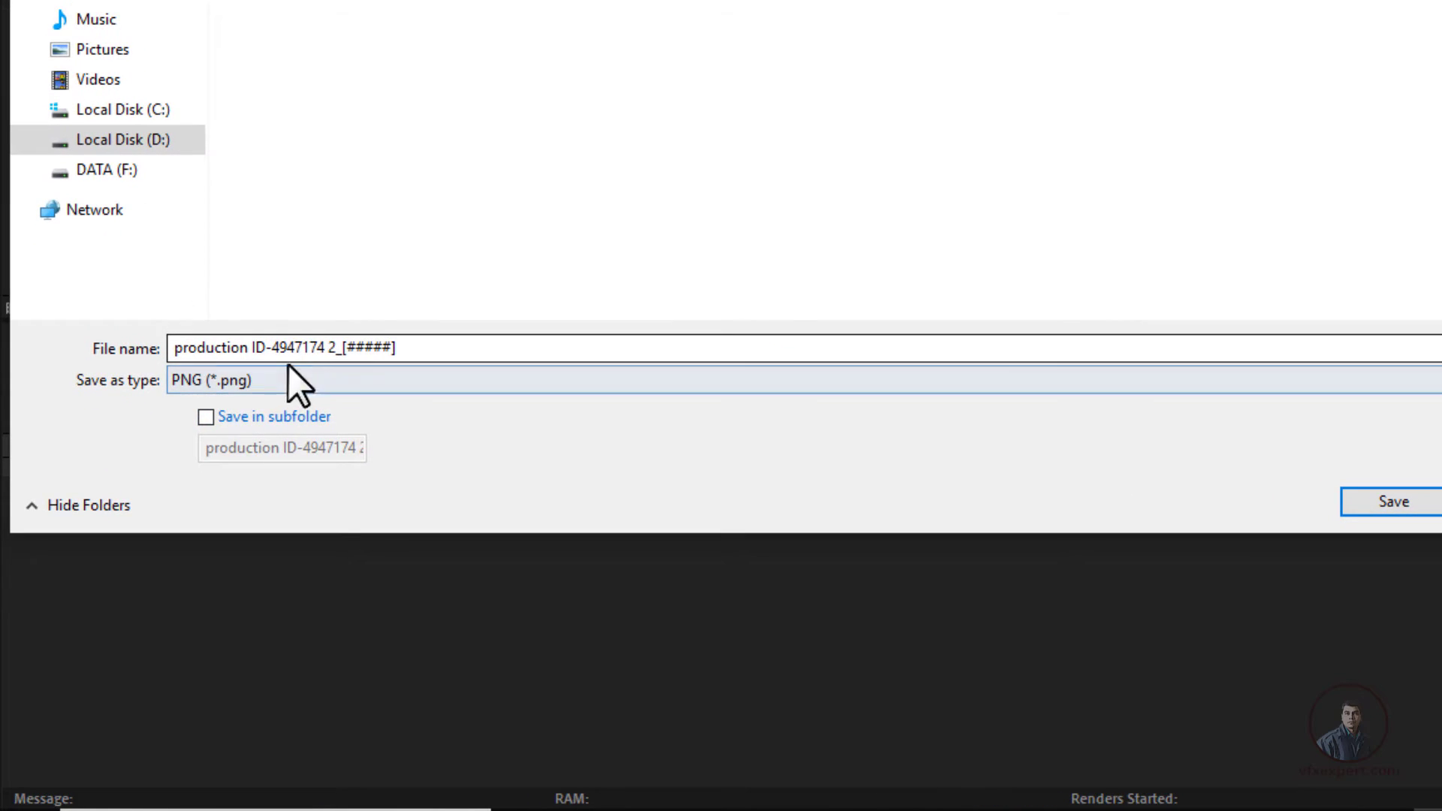
{"action": "left_click", "coordinate": [339, 347]}
{"action": "left_click", "coordinate": [337, 346]}
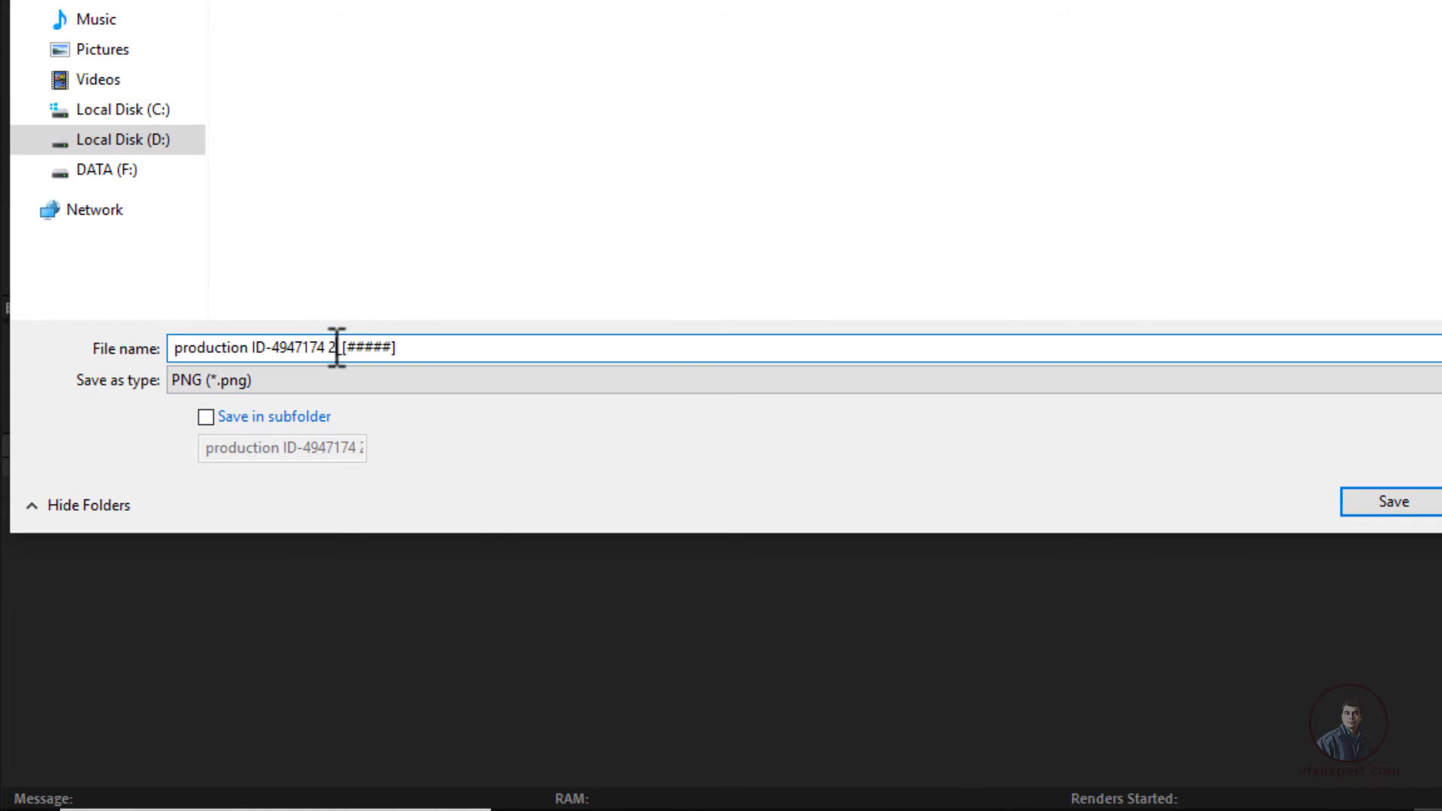
{"action": "left_click_drag", "start_coordinate": [338, 347], "coordinate": [177, 359]}
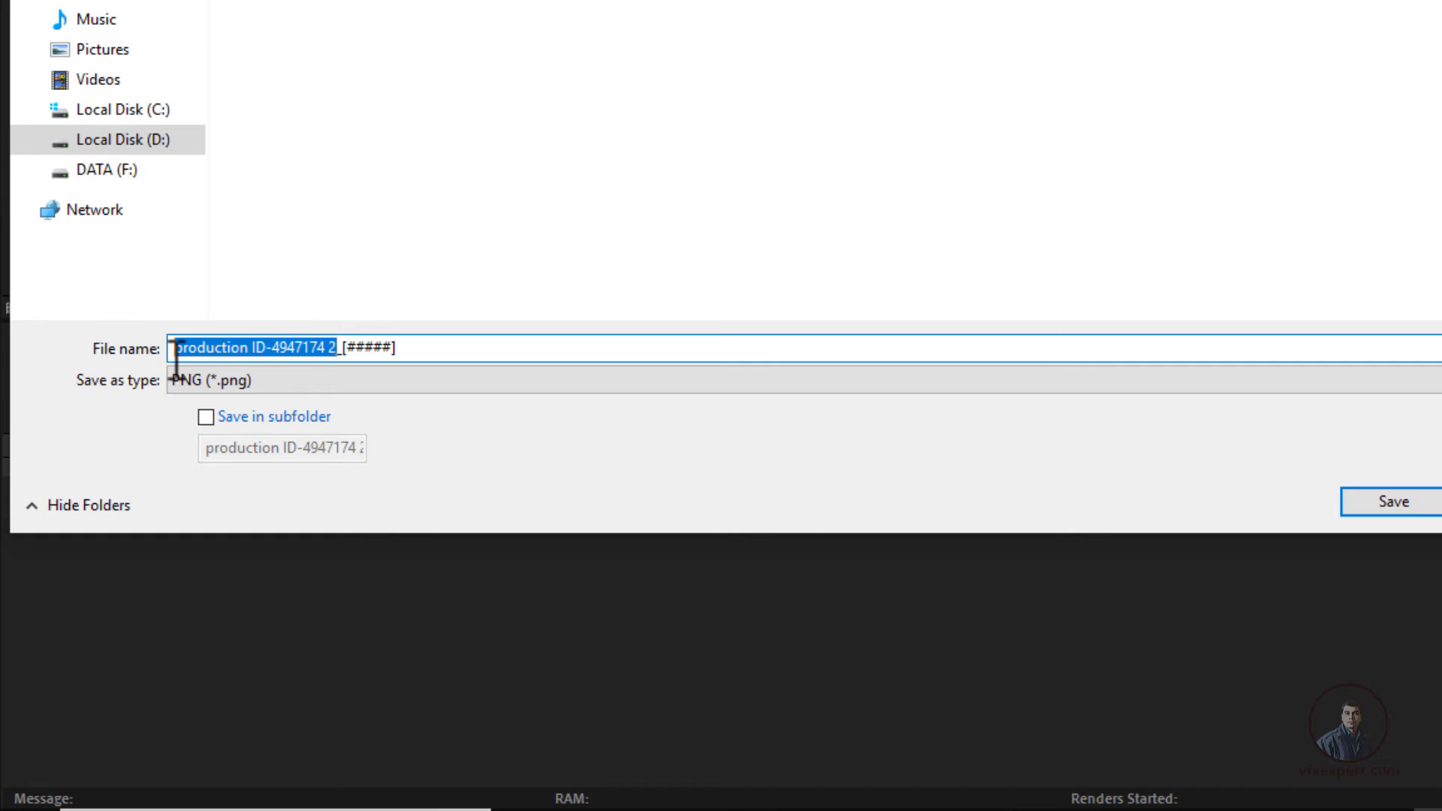
{"action": "type", "text": "mountain"}
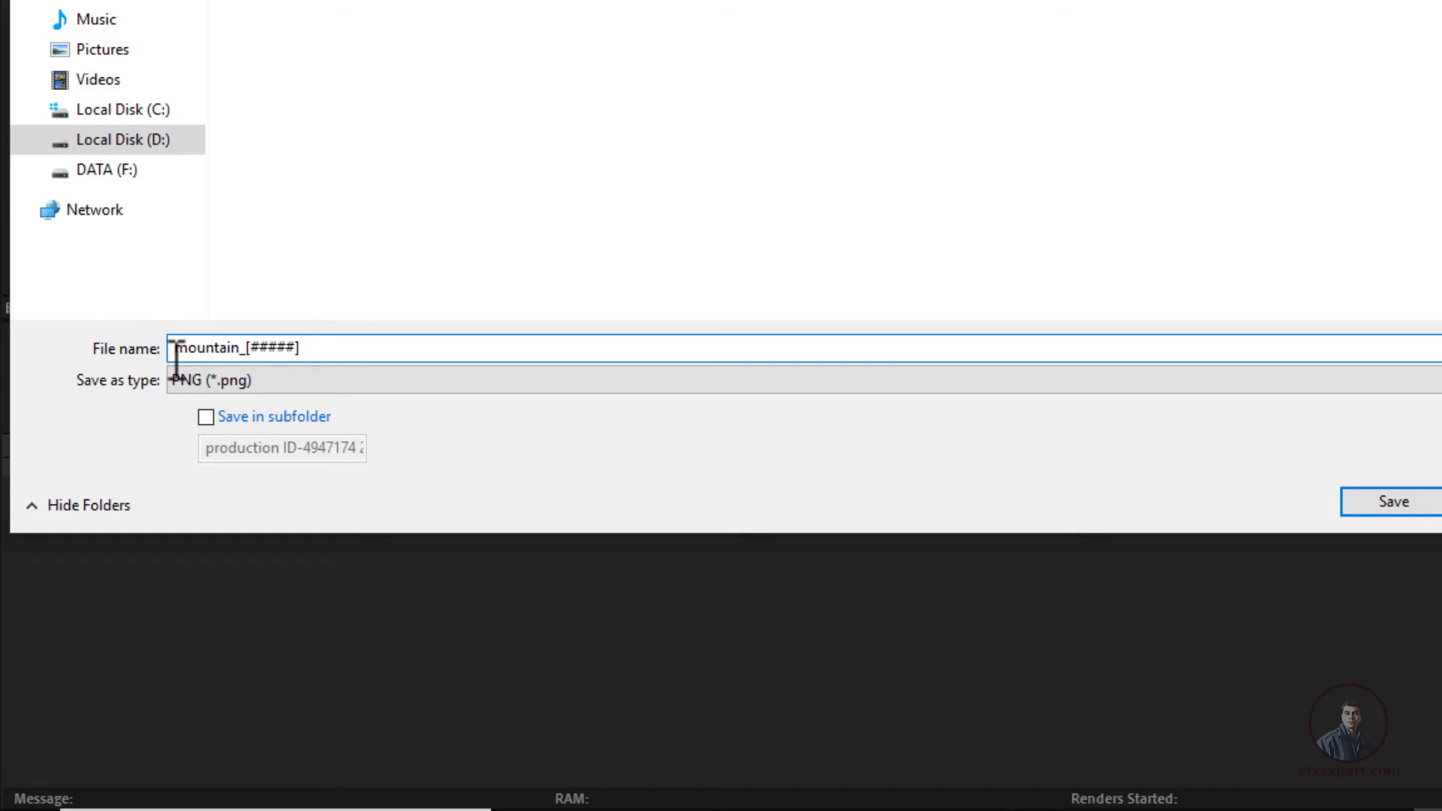
{"action": "left_click", "coordinate": [252, 355]}
{"action": "left_click", "coordinate": [342, 345]}
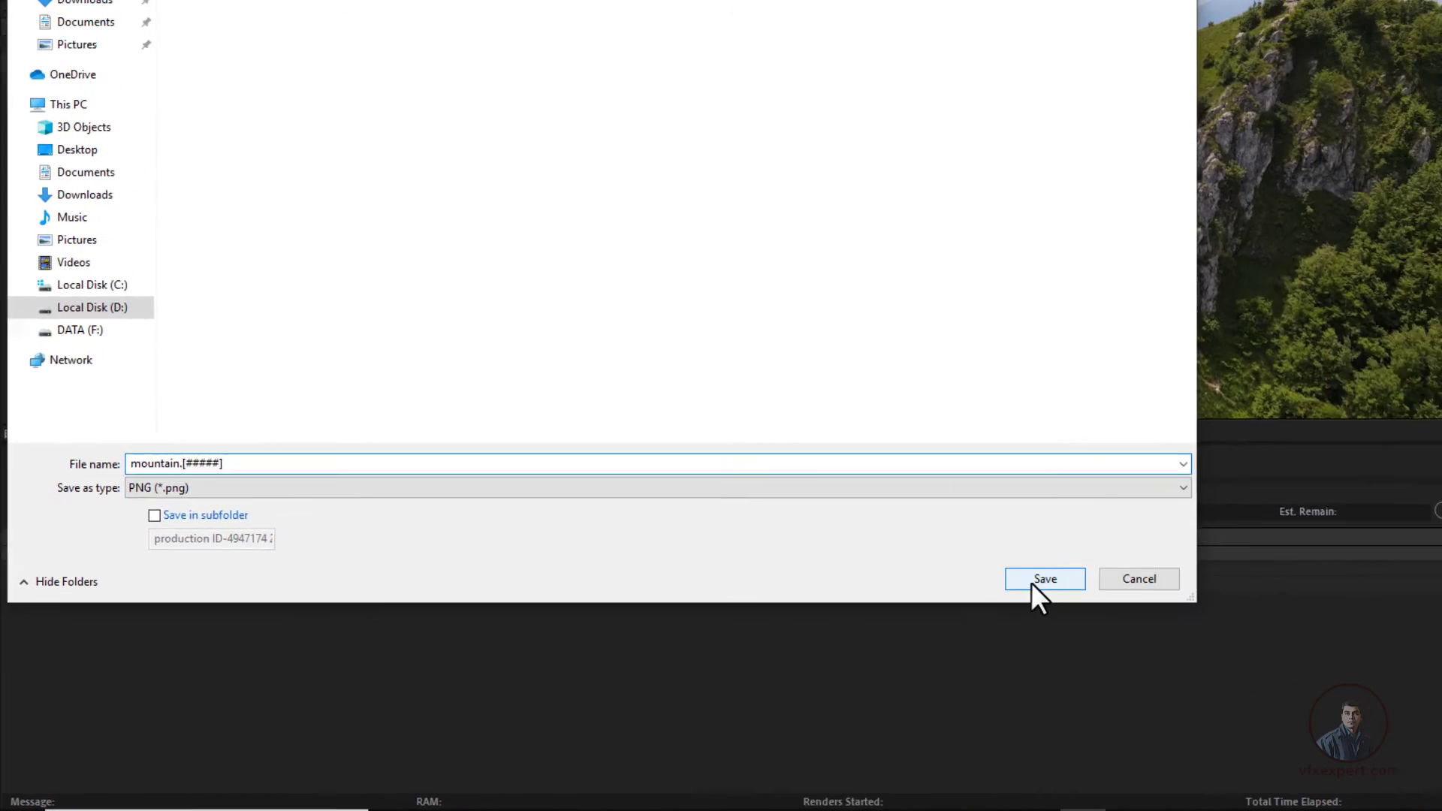
{"action": "left_click", "coordinate": [1035, 581]}
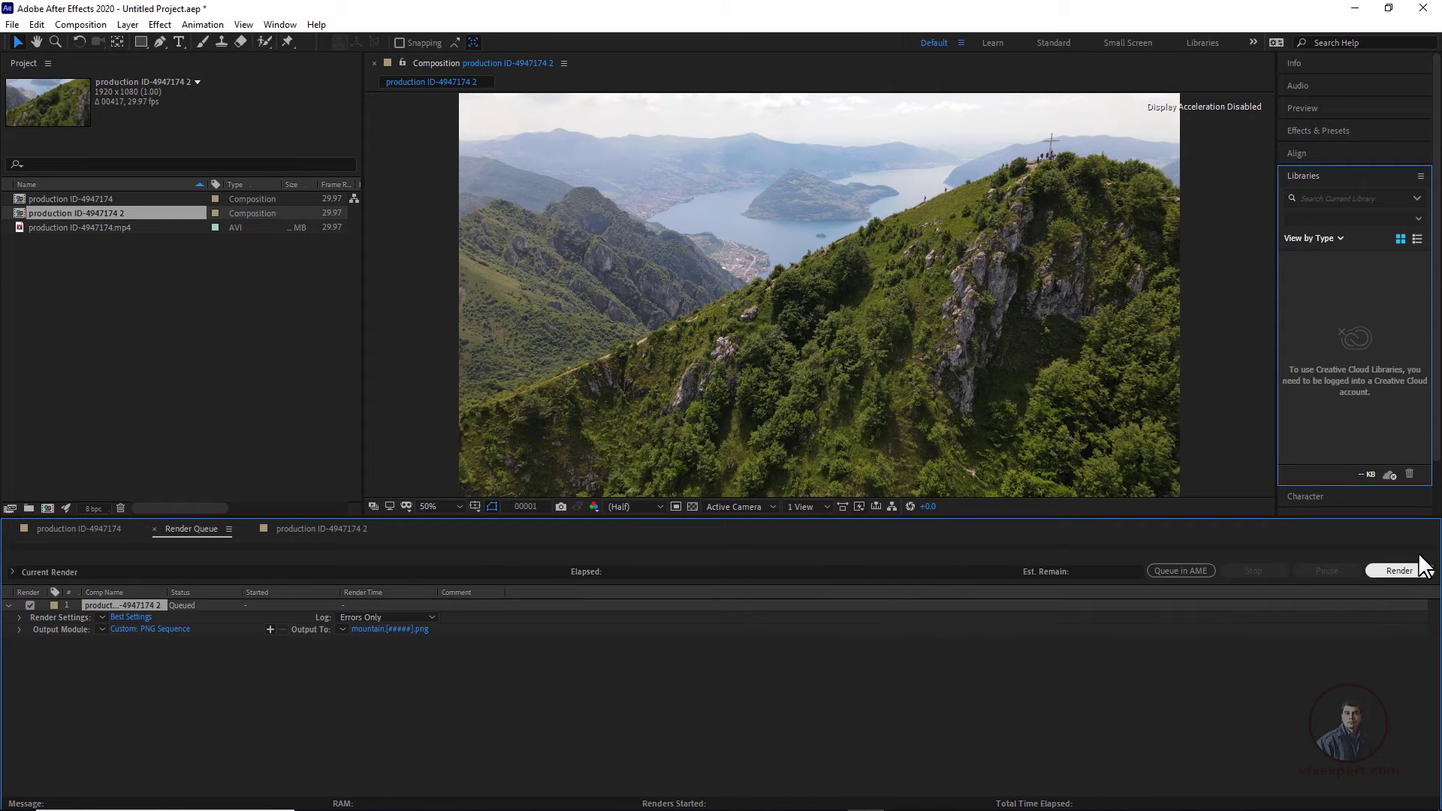
{"action": "left_click", "coordinate": [1409, 569]}
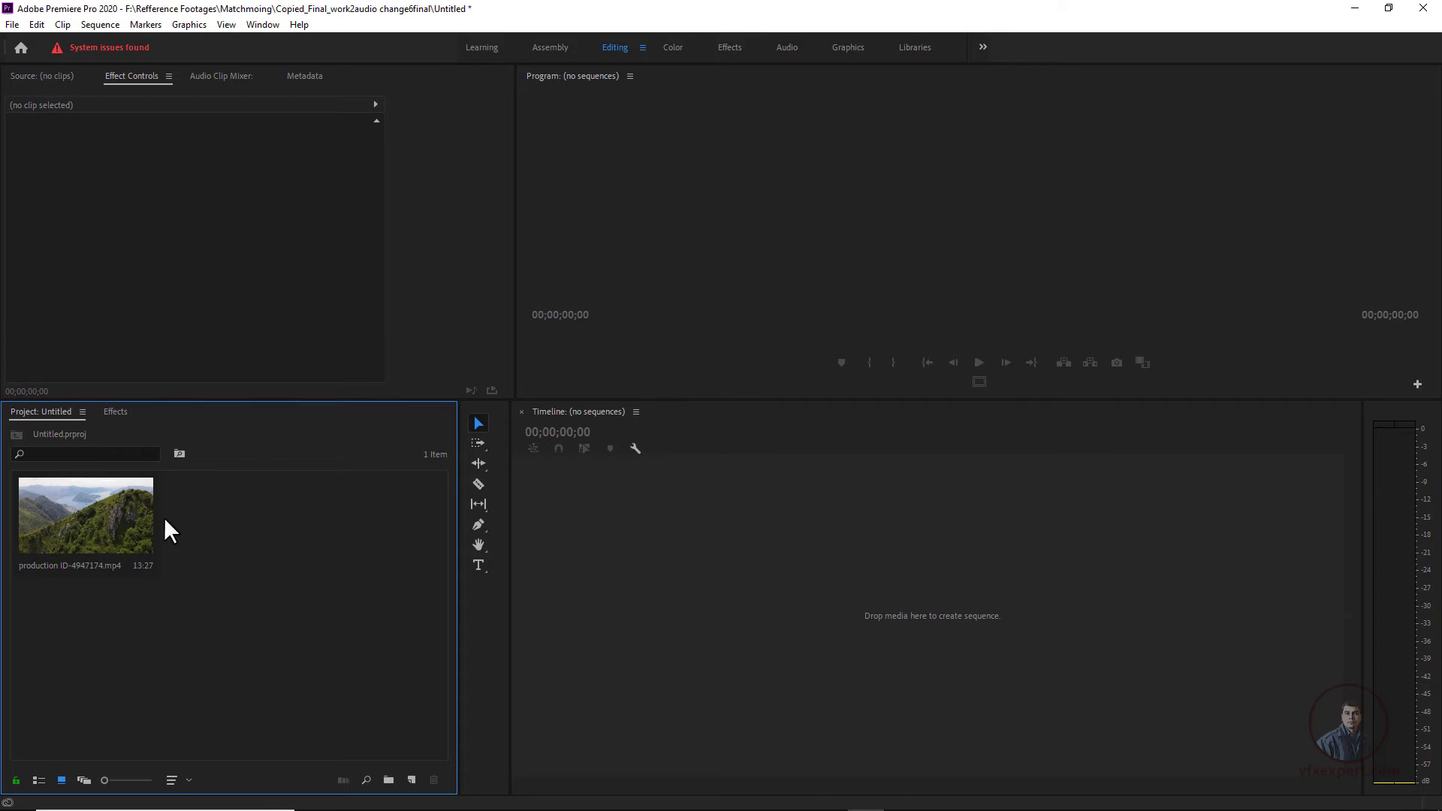
In Premiere Pro, create a sequence from production ID-4947174.mp4, enlarge the program preview and scrub to 00:00:01:12.
{"action": "left_click_drag", "start_coordinate": [117, 531], "coordinate": [917, 595]}
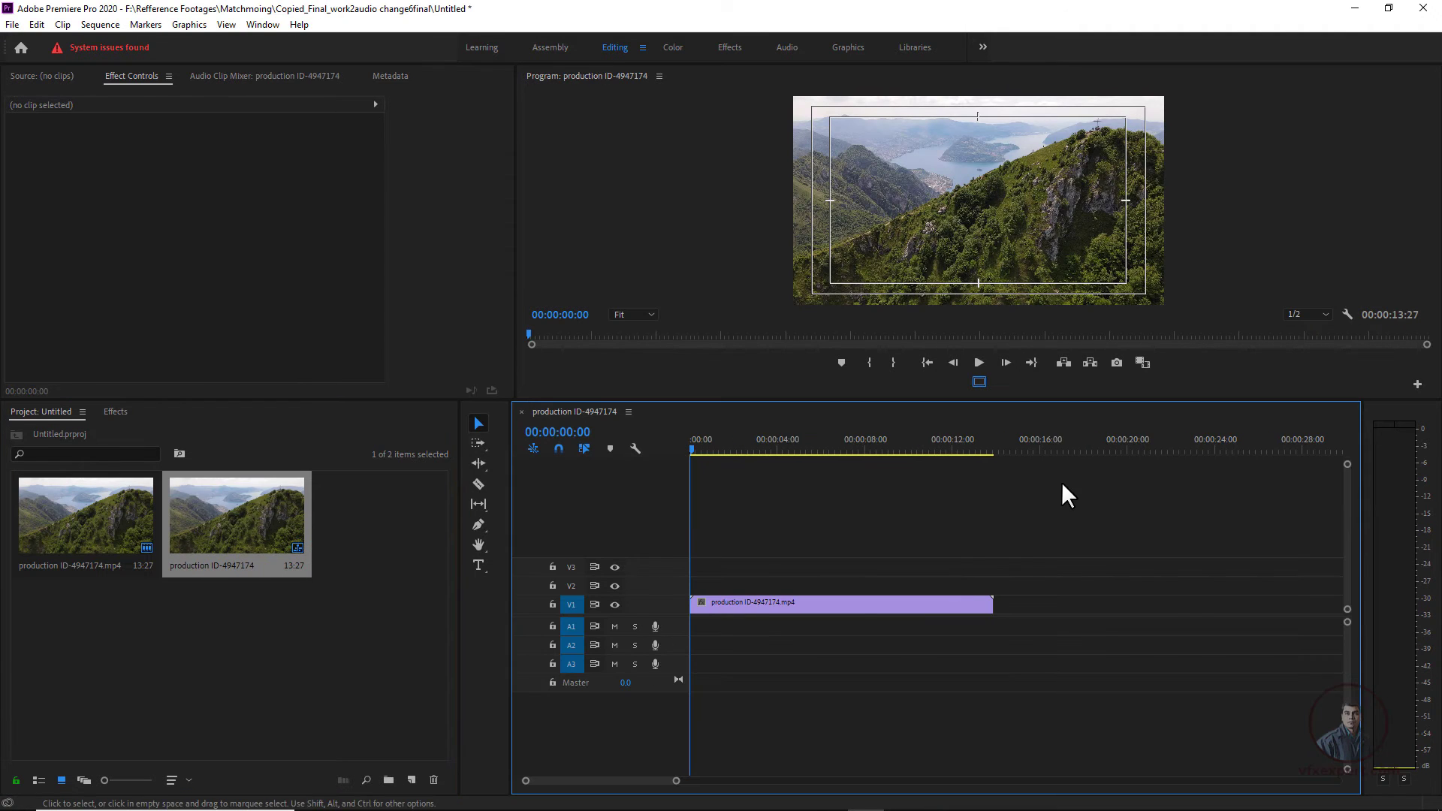
{"action": "key", "text": "space"}
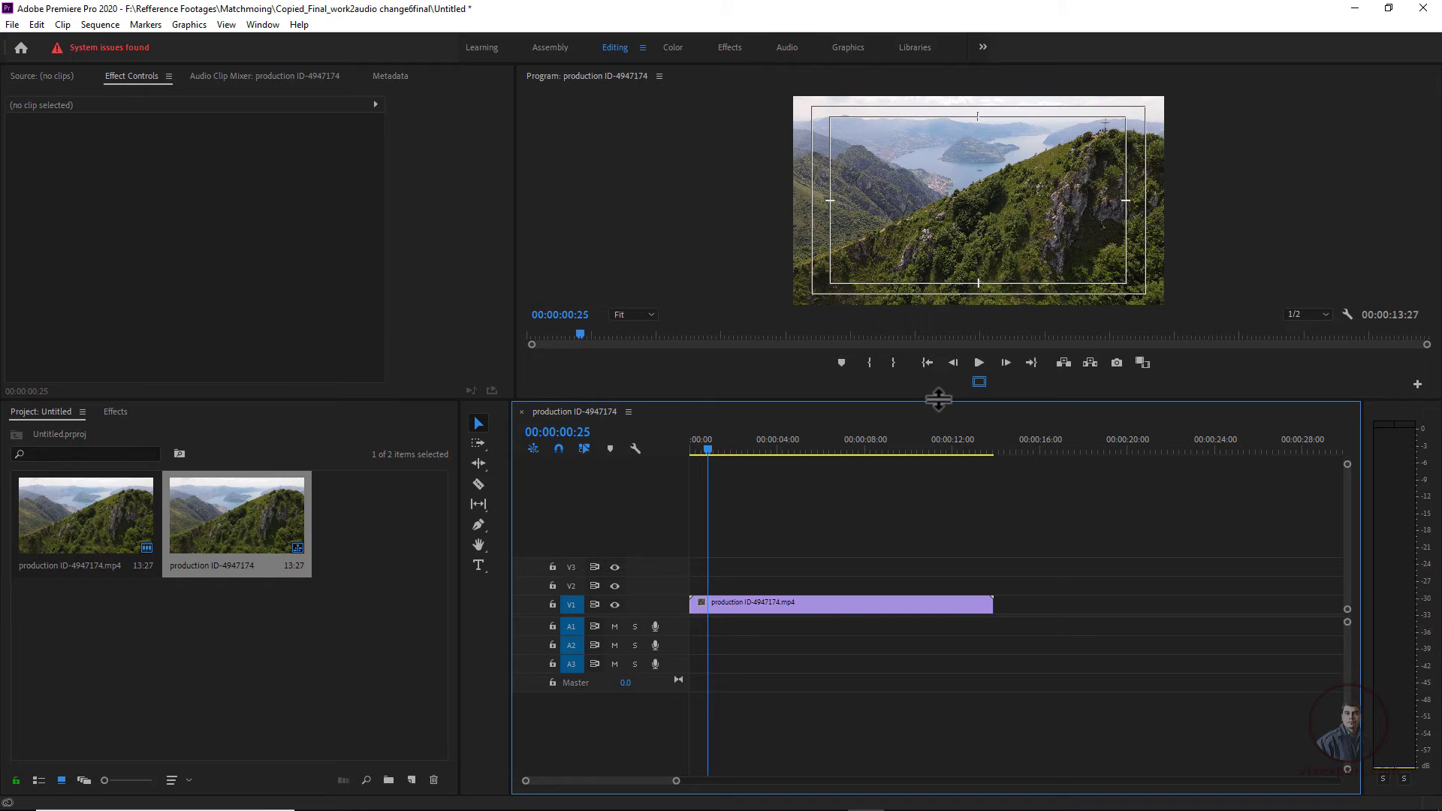
{"action": "left_click_drag", "start_coordinate": [936, 398], "coordinate": [936, 458]}
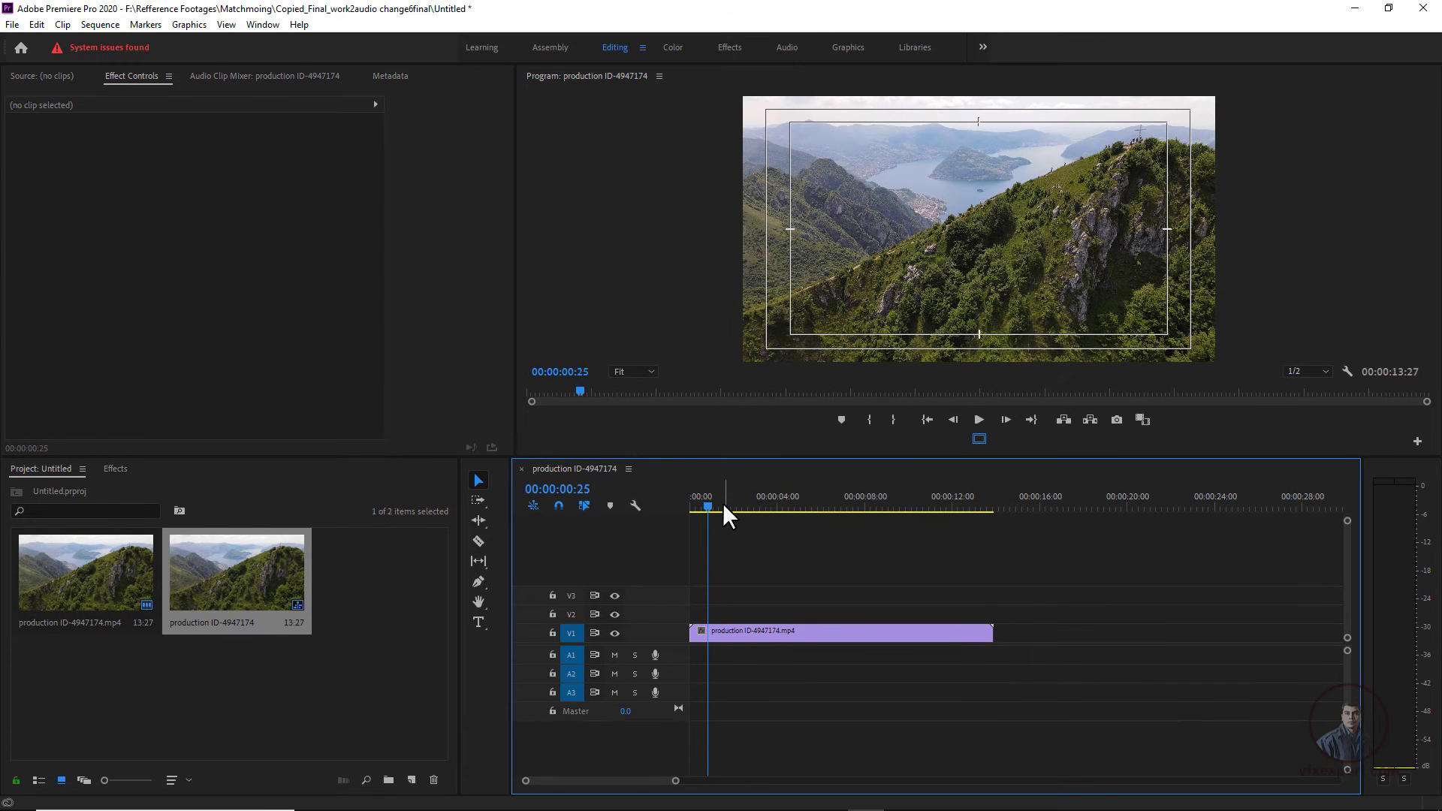
{"action": "left_click_drag", "start_coordinate": [702, 505], "coordinate": [721, 519]}
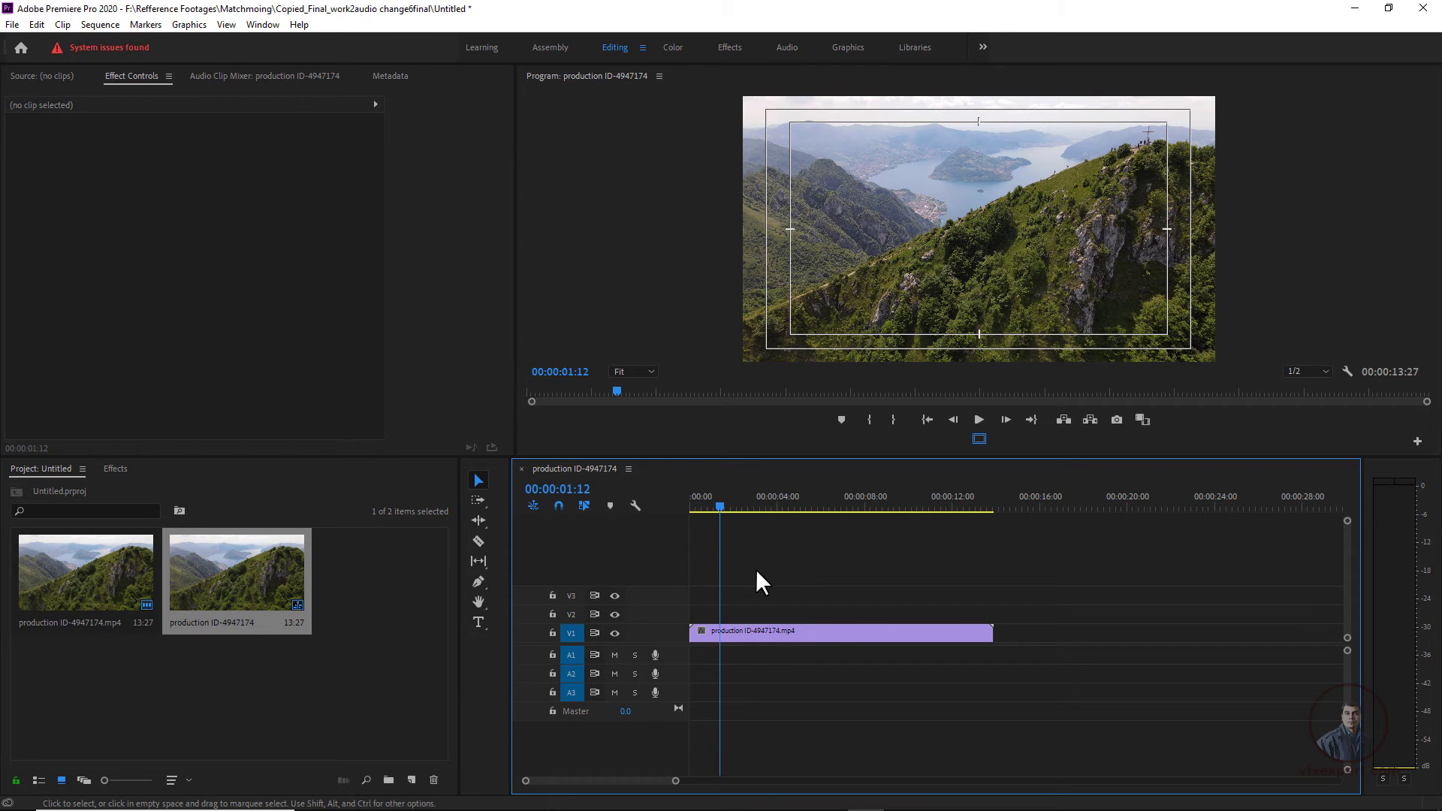
Set the sequence's frame size to 1920 horizontal by 1080 vertical in its sequence settings.
{"action": "left_click", "coordinate": [98, 25]}
{"action": "left_click", "coordinate": [161, 41]}
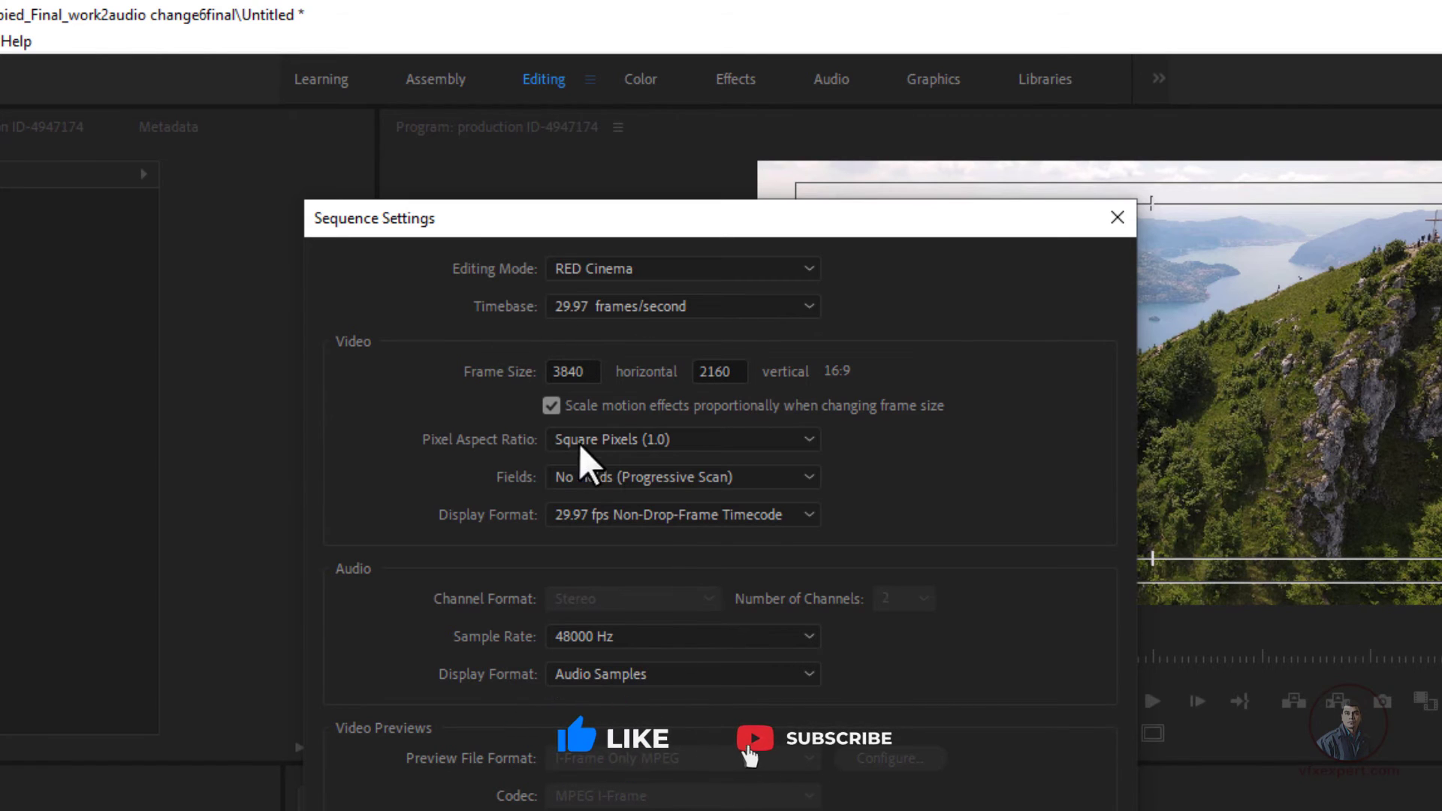
{"action": "left_click", "coordinate": [595, 369]}
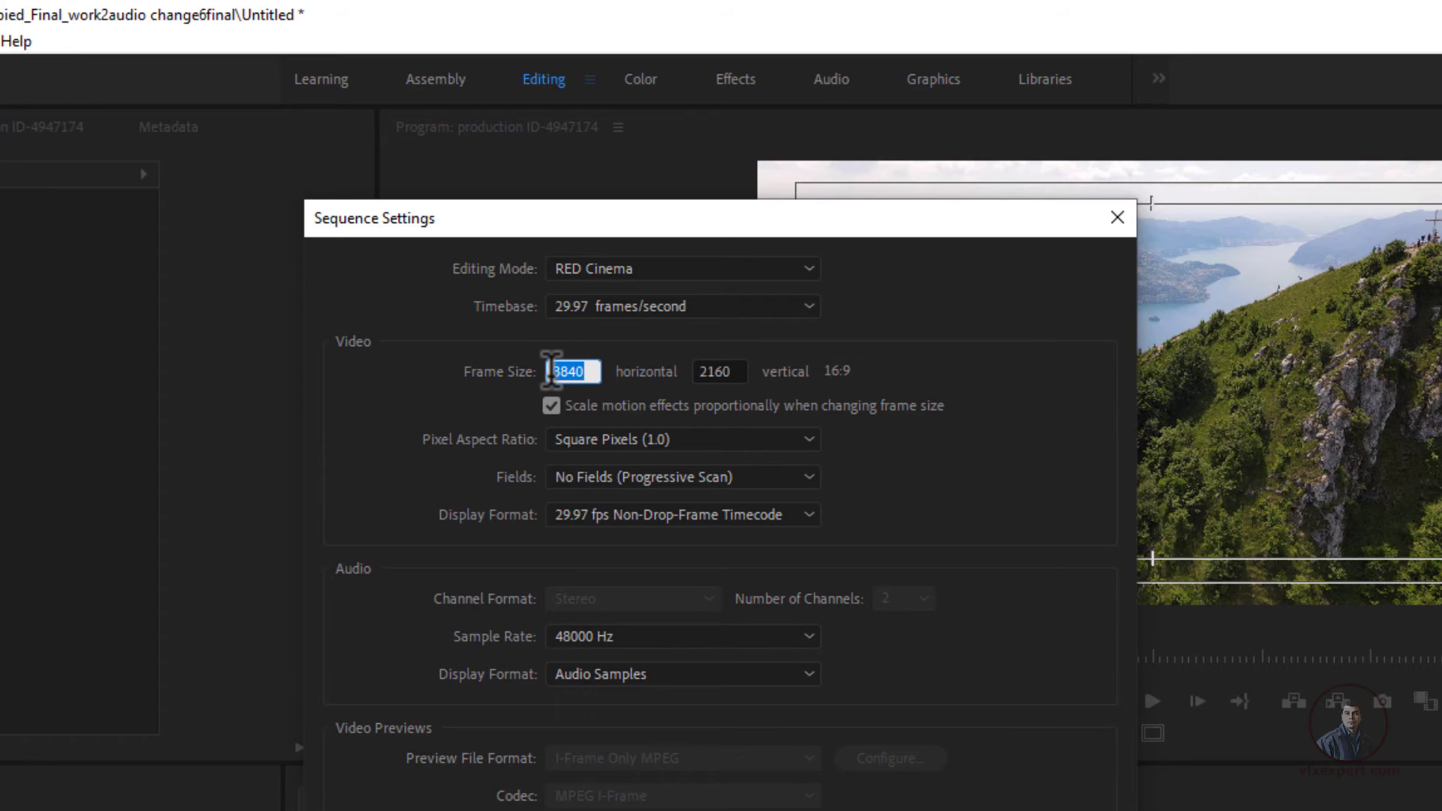
{"action": "type", "text": "1920"}
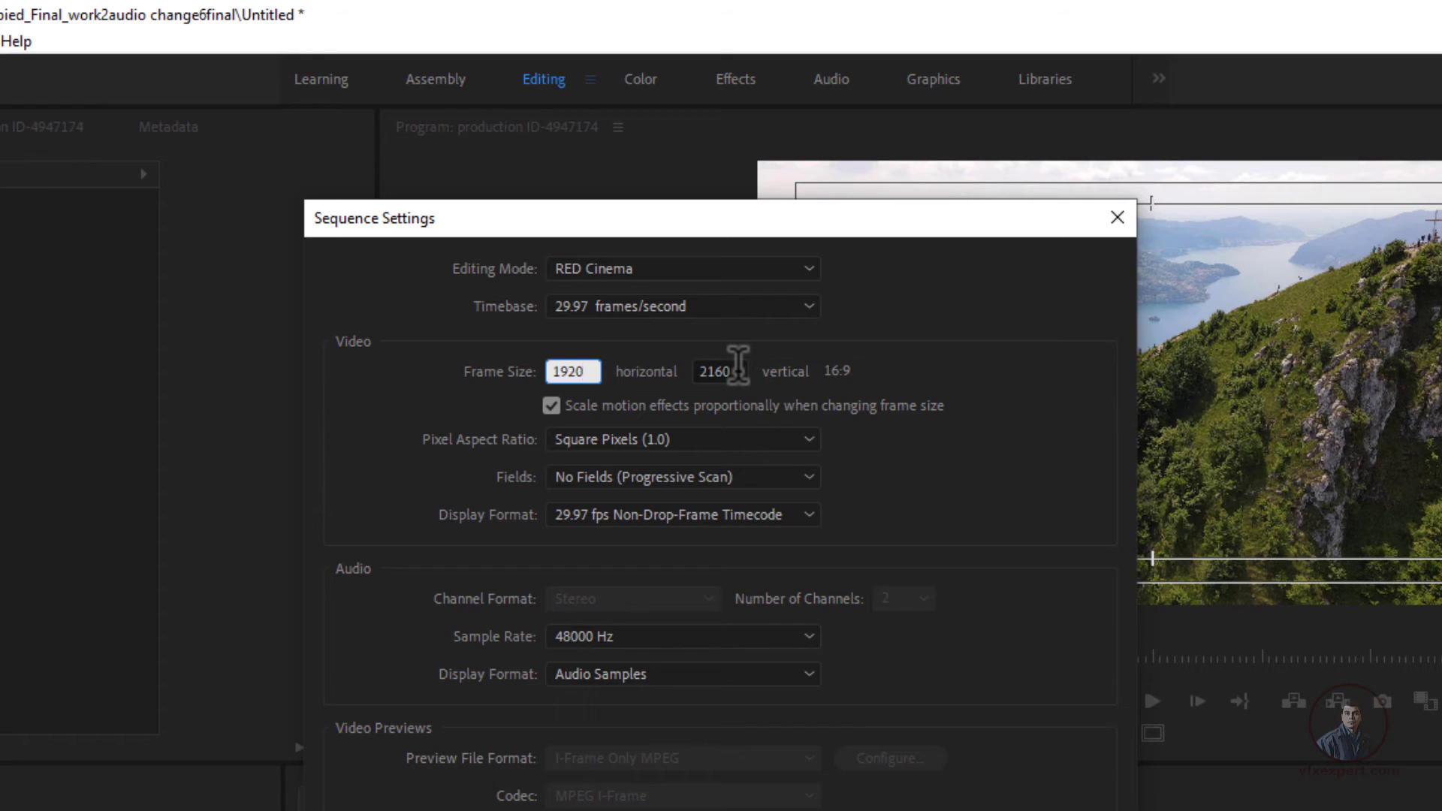
{"action": "left_click", "coordinate": [703, 371]}
{"action": "type", "text": "1080"}
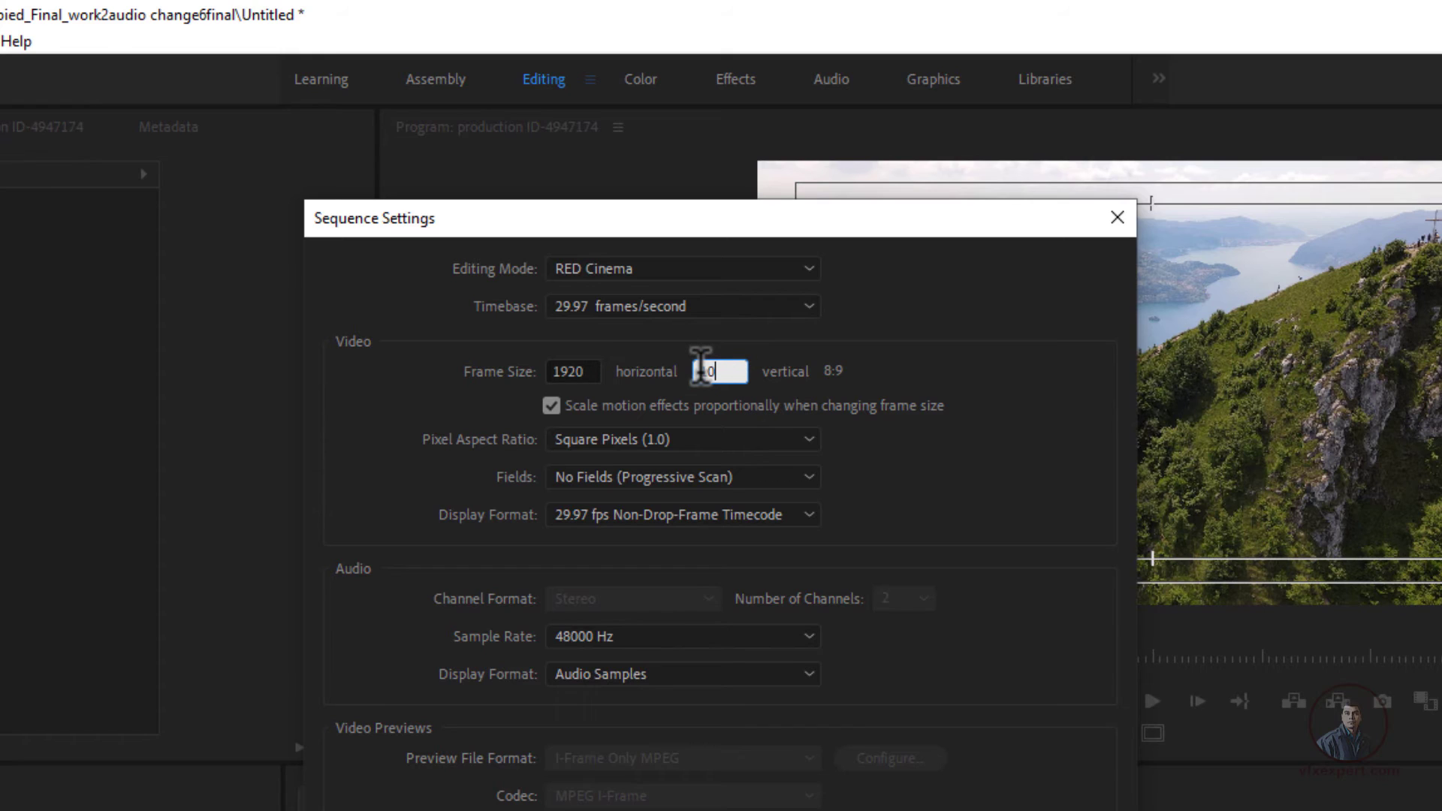
{"action": "left_click", "coordinate": [593, 376]}
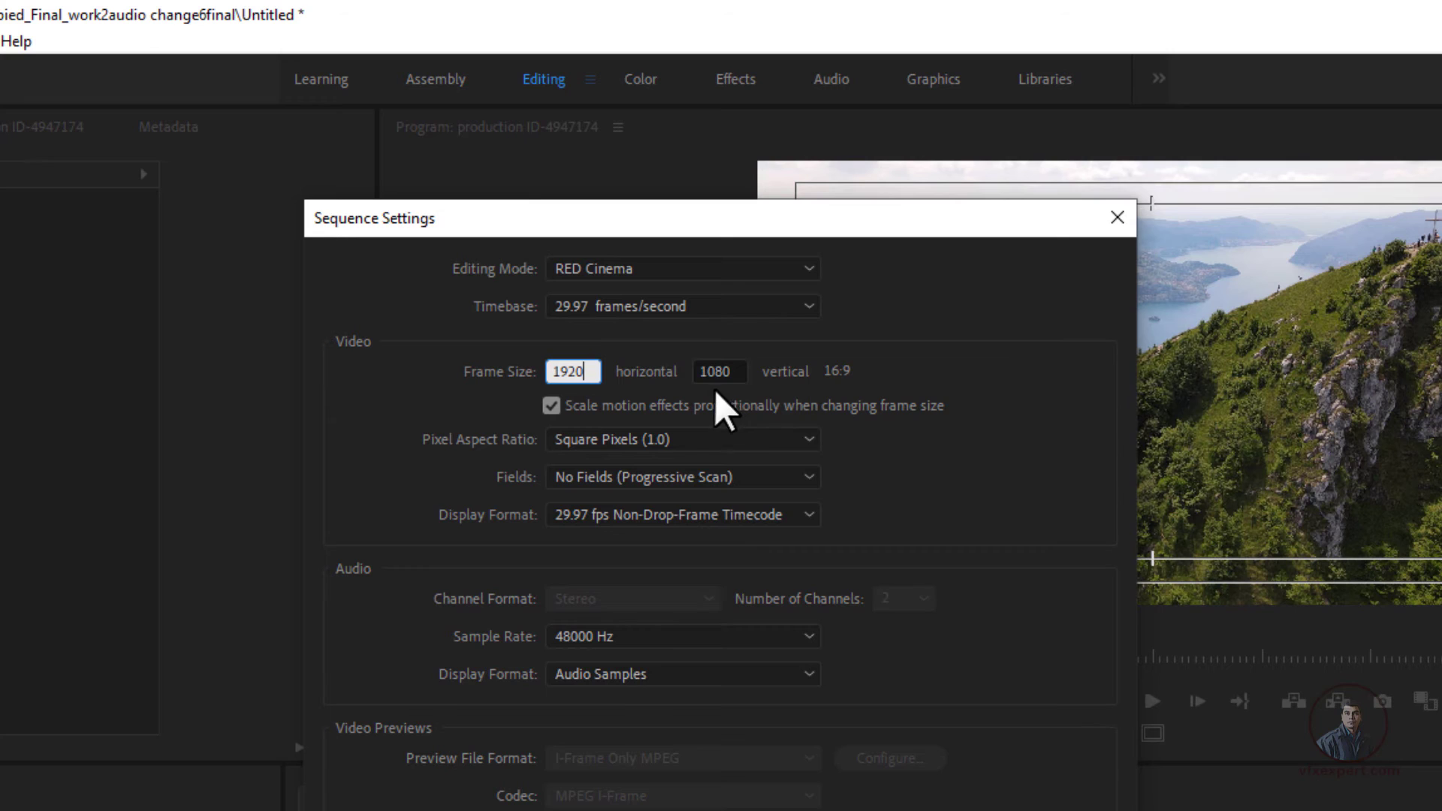
{"action": "left_click", "coordinate": [795, 308]}
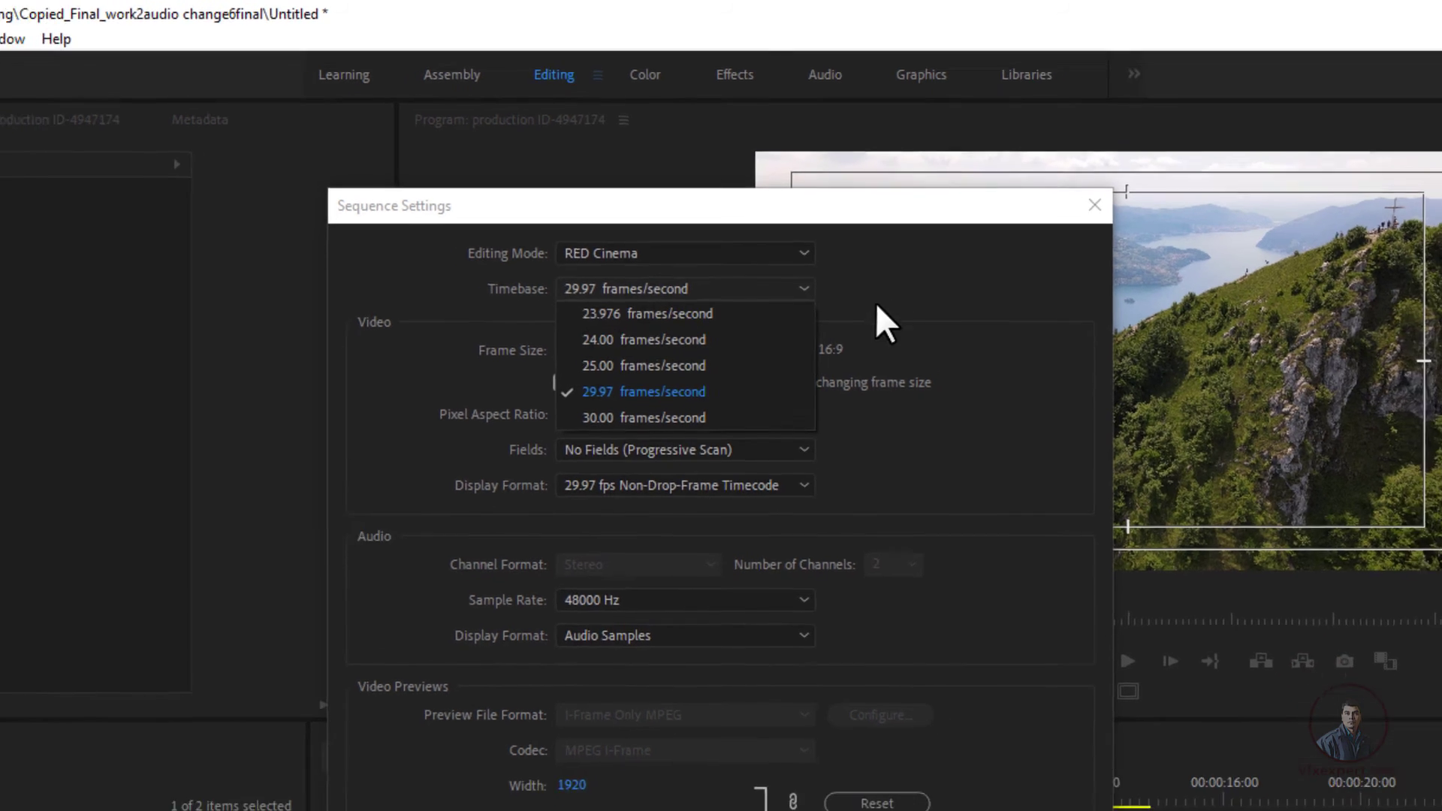
{"action": "left_click", "coordinate": [876, 302]}
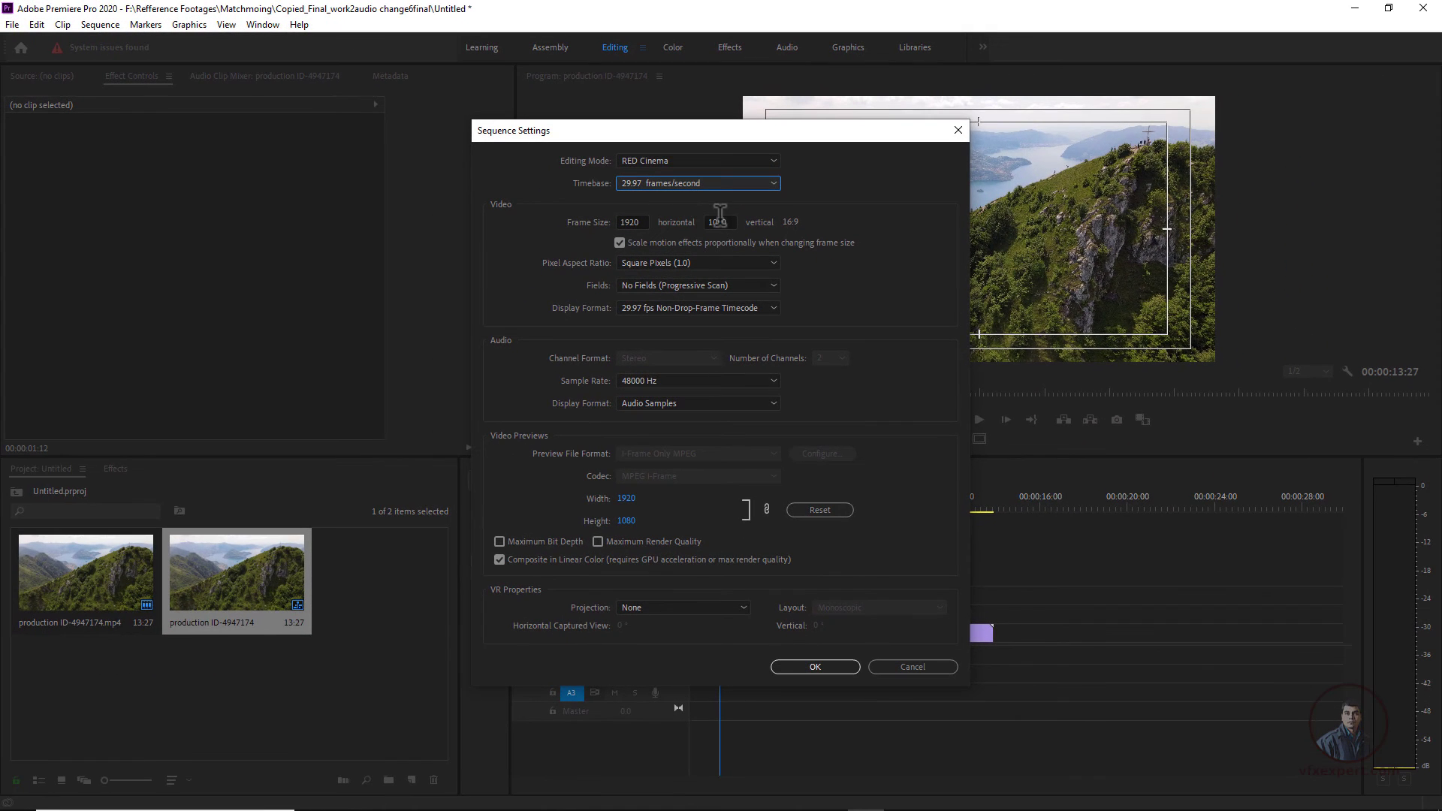
{"action": "left_click", "coordinate": [815, 667]}
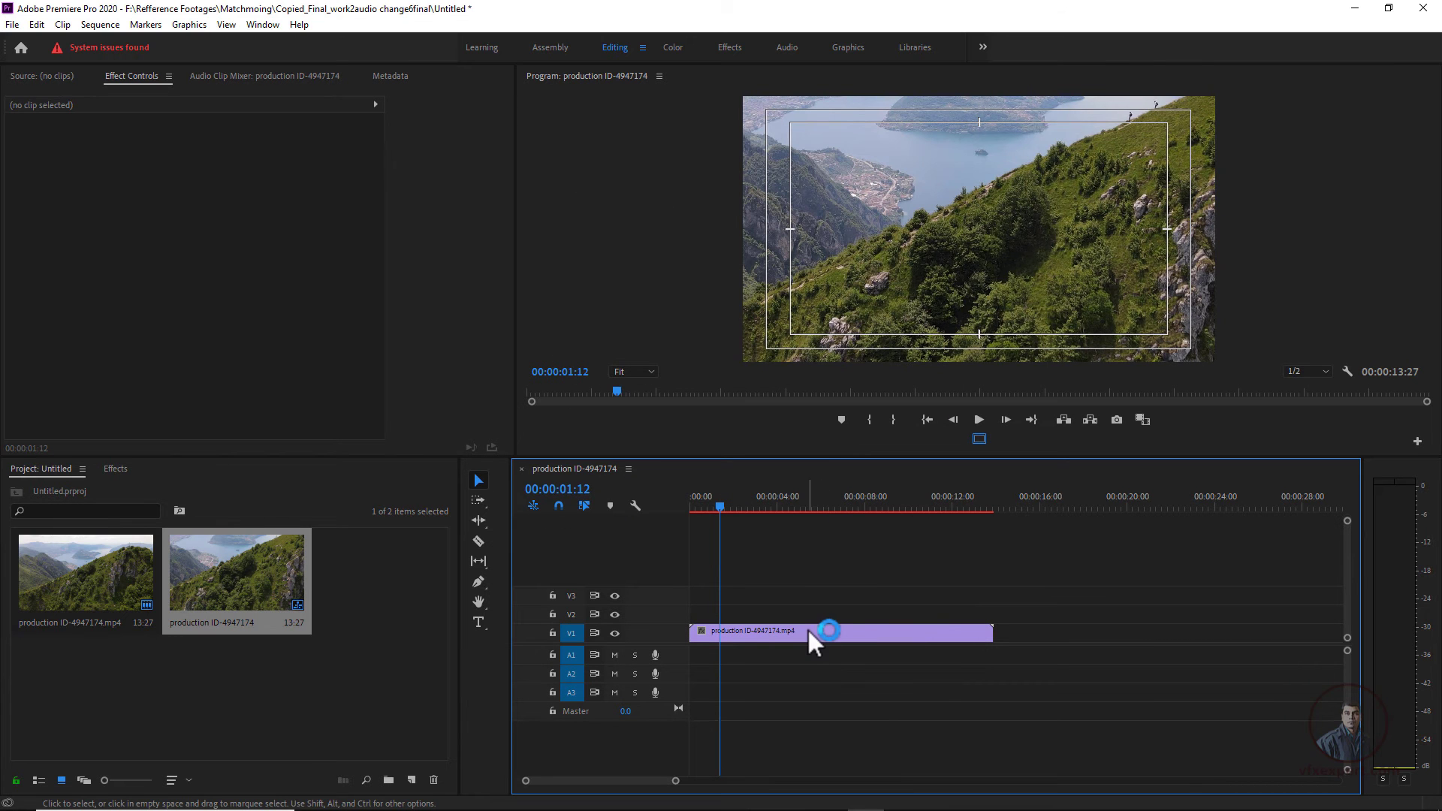
Fit the timeline clip to the sequence frame with Scale to Frame Size and deselect it.
{"action": "left_click", "coordinate": [808, 629]}
{"action": "left_click", "coordinate": [973, 233]}
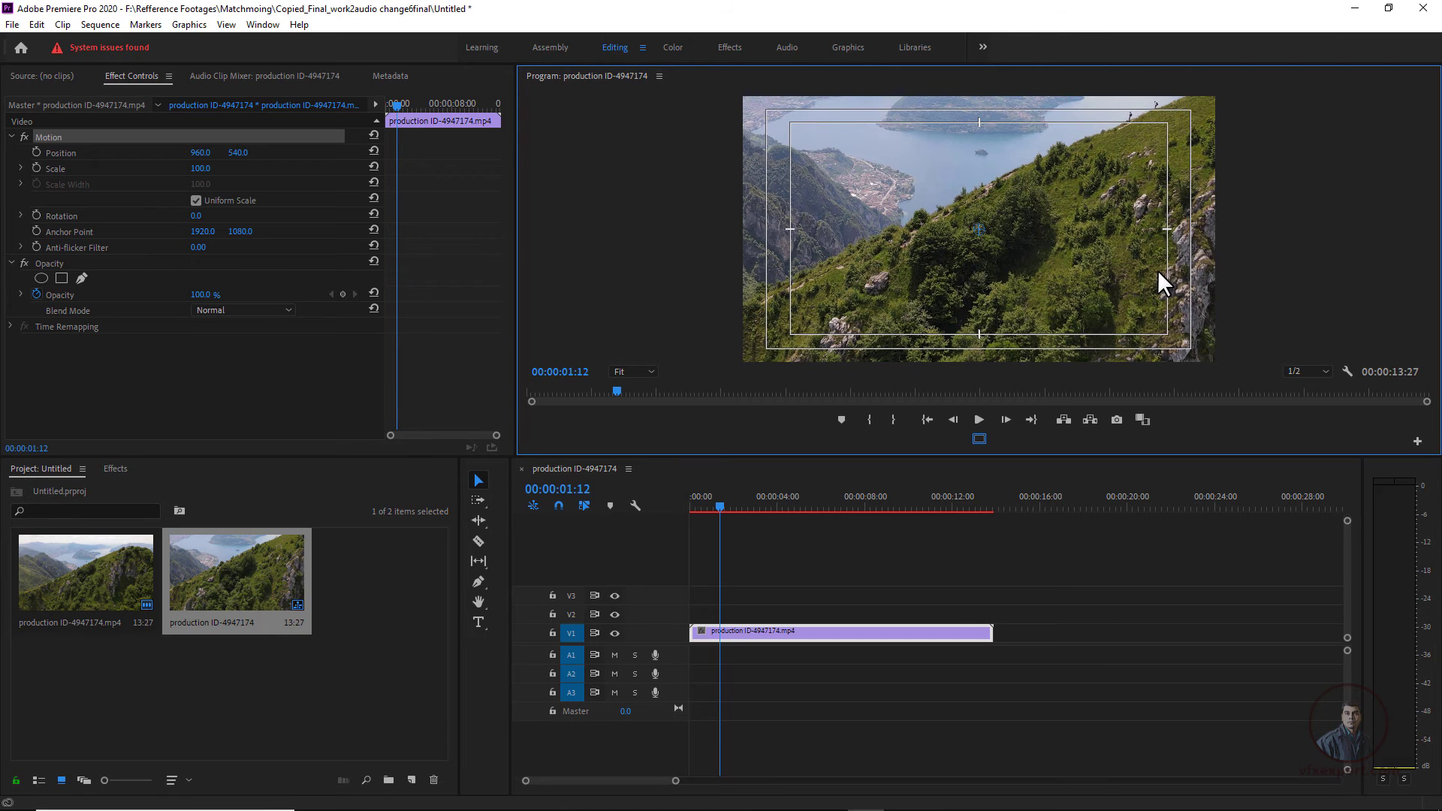
{"action": "right_click", "coordinate": [813, 632]}
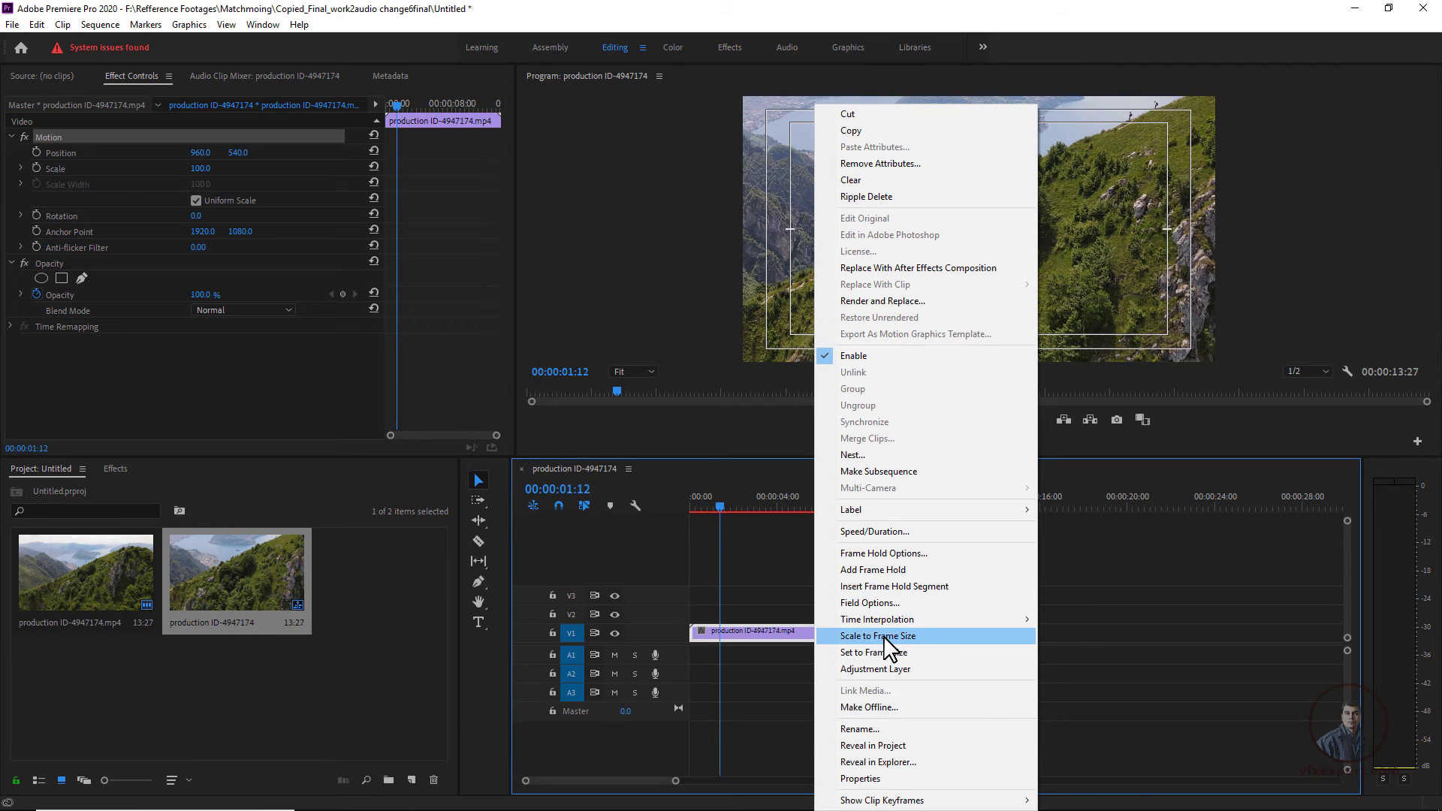
{"action": "left_click", "coordinate": [887, 637]}
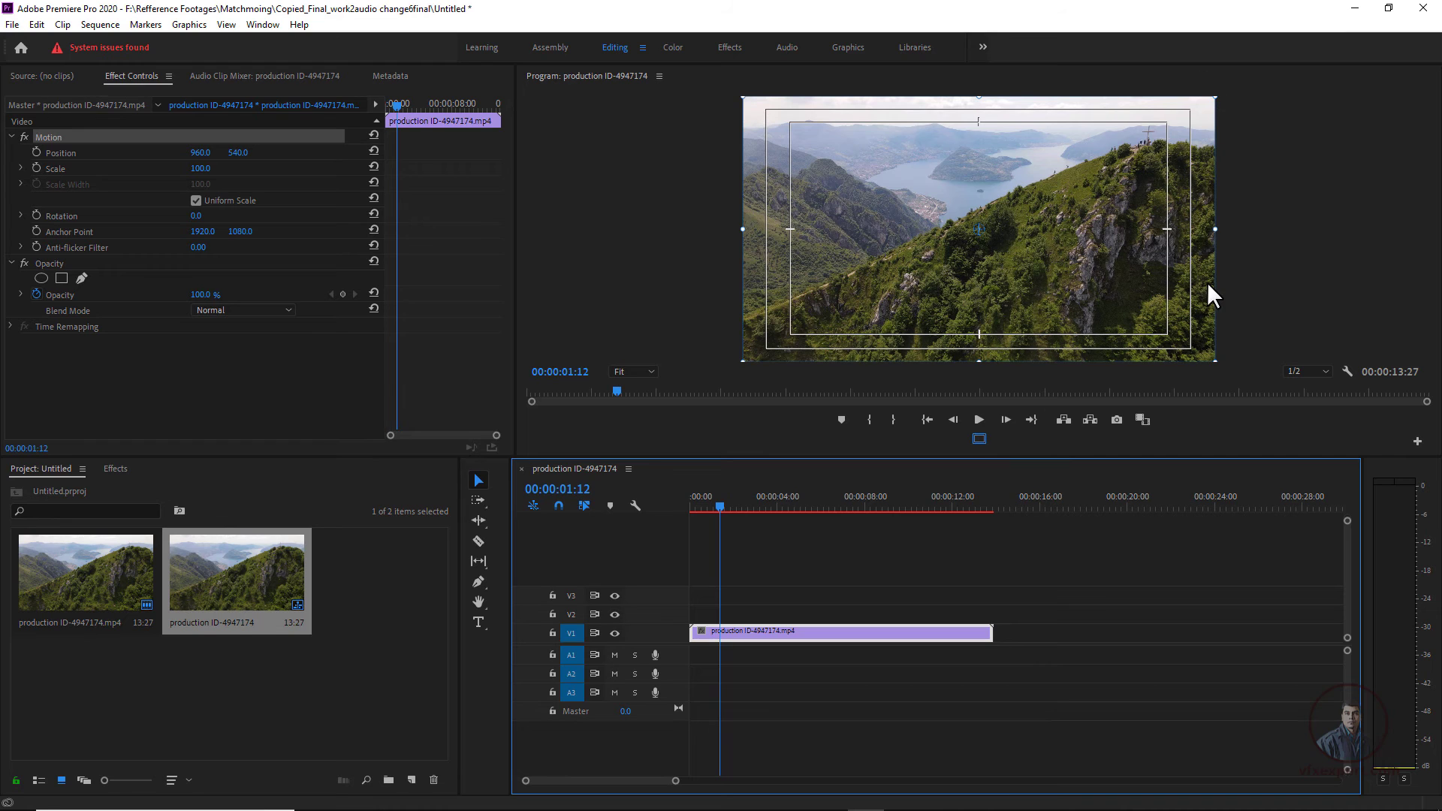
{"action": "left_click", "coordinate": [808, 533]}
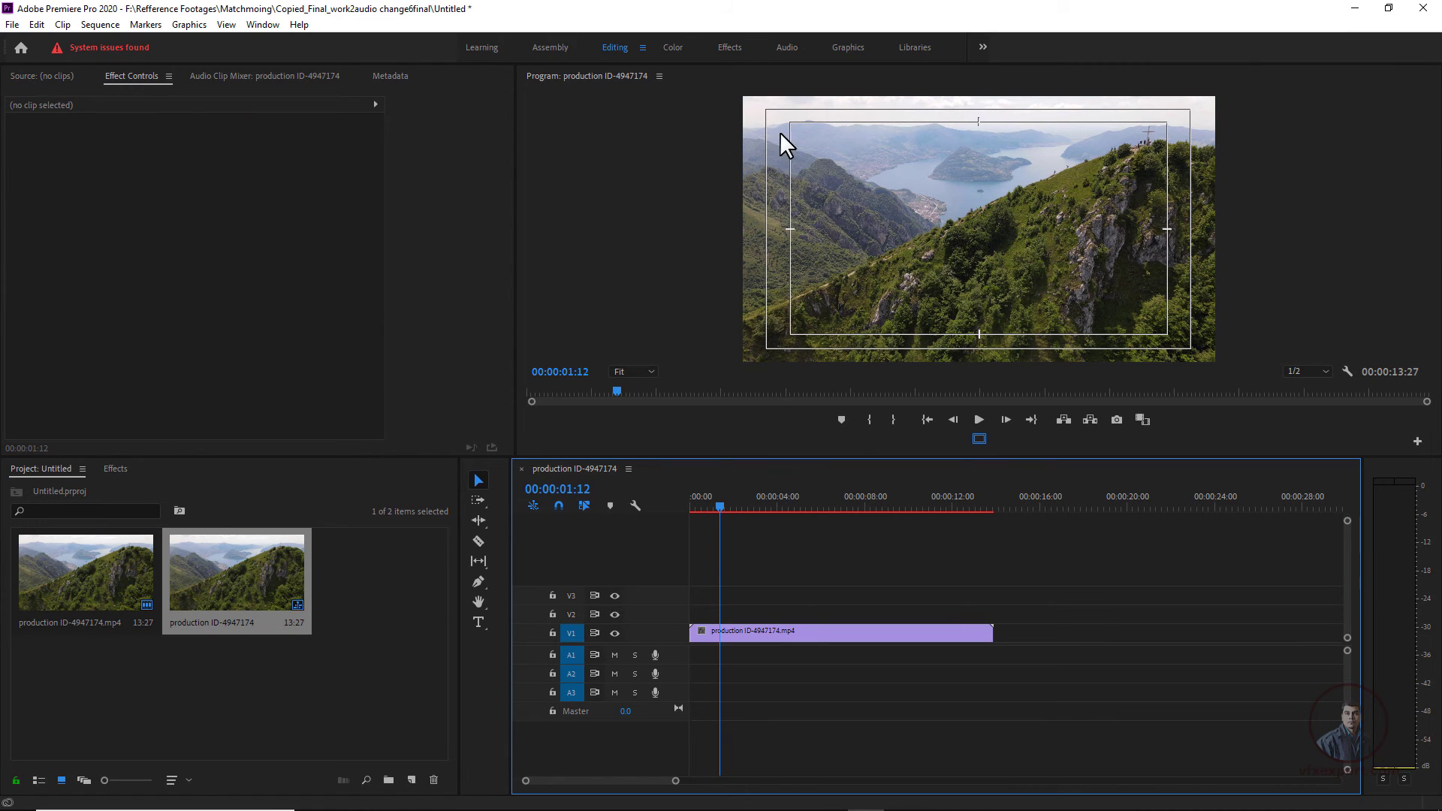
Trim the start of the production ID-4947174.mp4 clip on V1 to 00:00:01:24.
{"action": "left_click", "coordinate": [729, 507]}
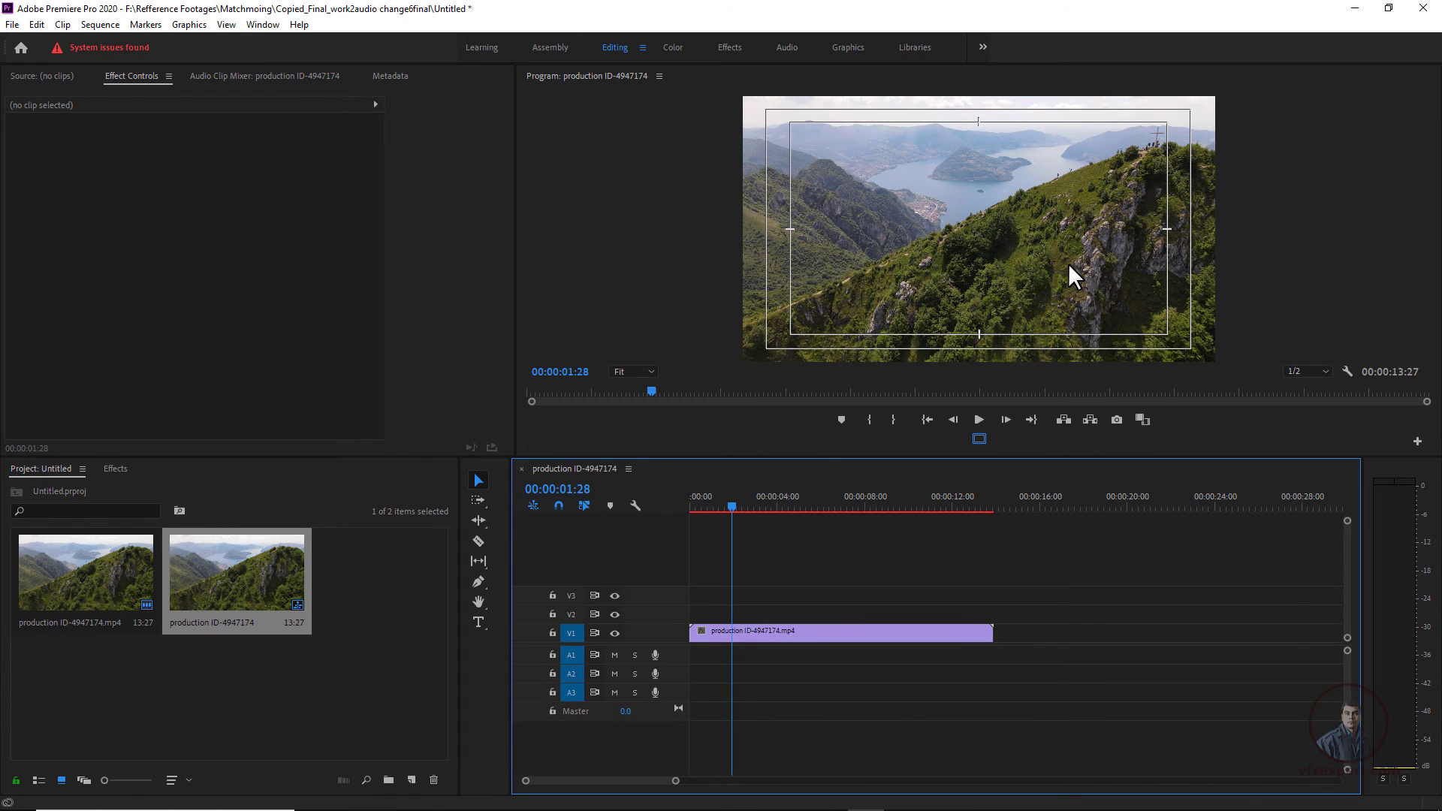
{"action": "mouse_move", "coordinate": [734, 502]}
{"action": "left_mouse_down"}
{"action": "mouse_move", "coordinate": [719, 503]}
{"action": "mouse_move", "coordinate": [729, 510]}
{"action": "left_mouse_up"}
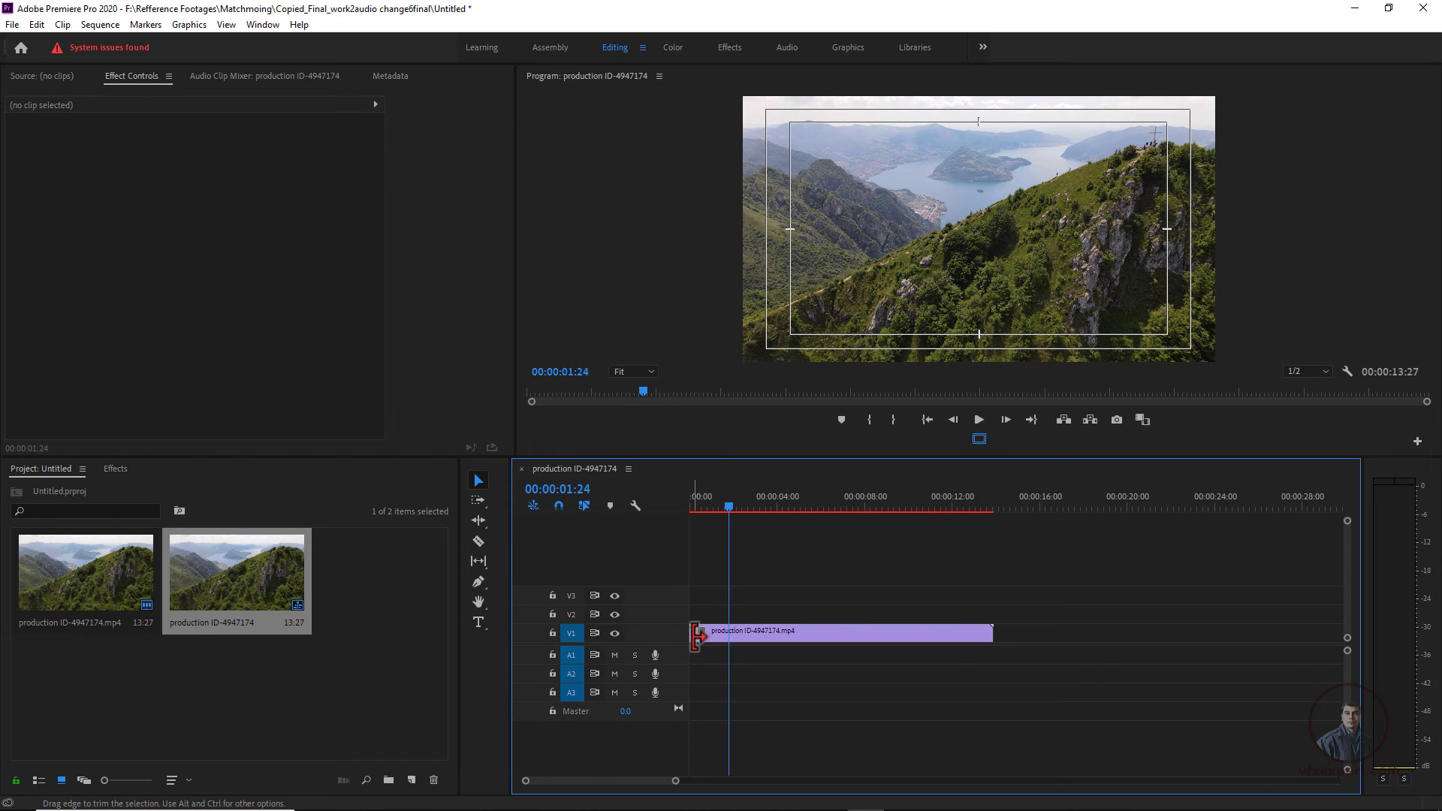
{"action": "left_click_drag", "start_coordinate": [697, 634], "coordinate": [729, 634]}
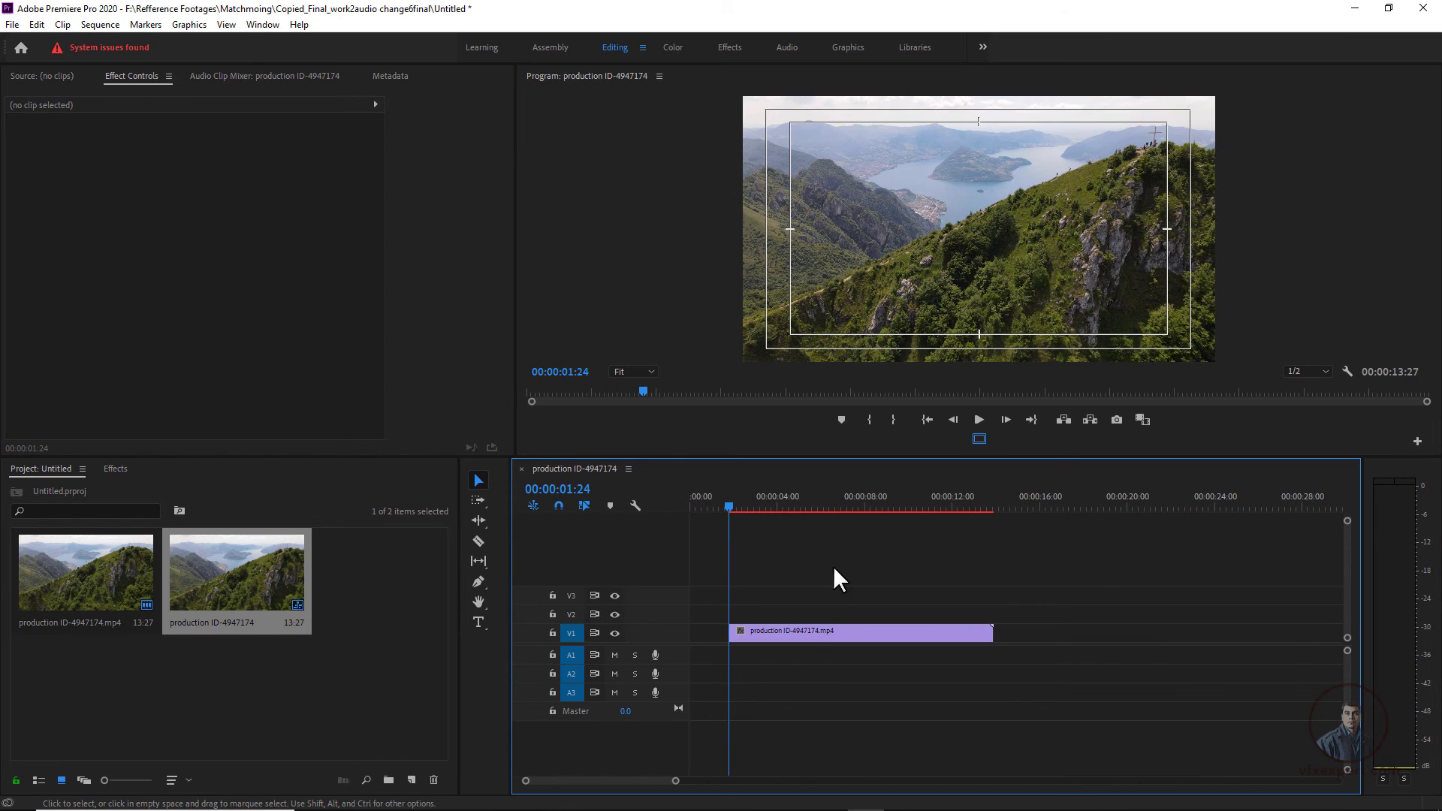
Trim the end of the V1 clip to 00:00:09:22 and move the clip to the beginning of the sequence.
{"action": "left_click_drag", "start_coordinate": [733, 502], "coordinate": [902, 510]}
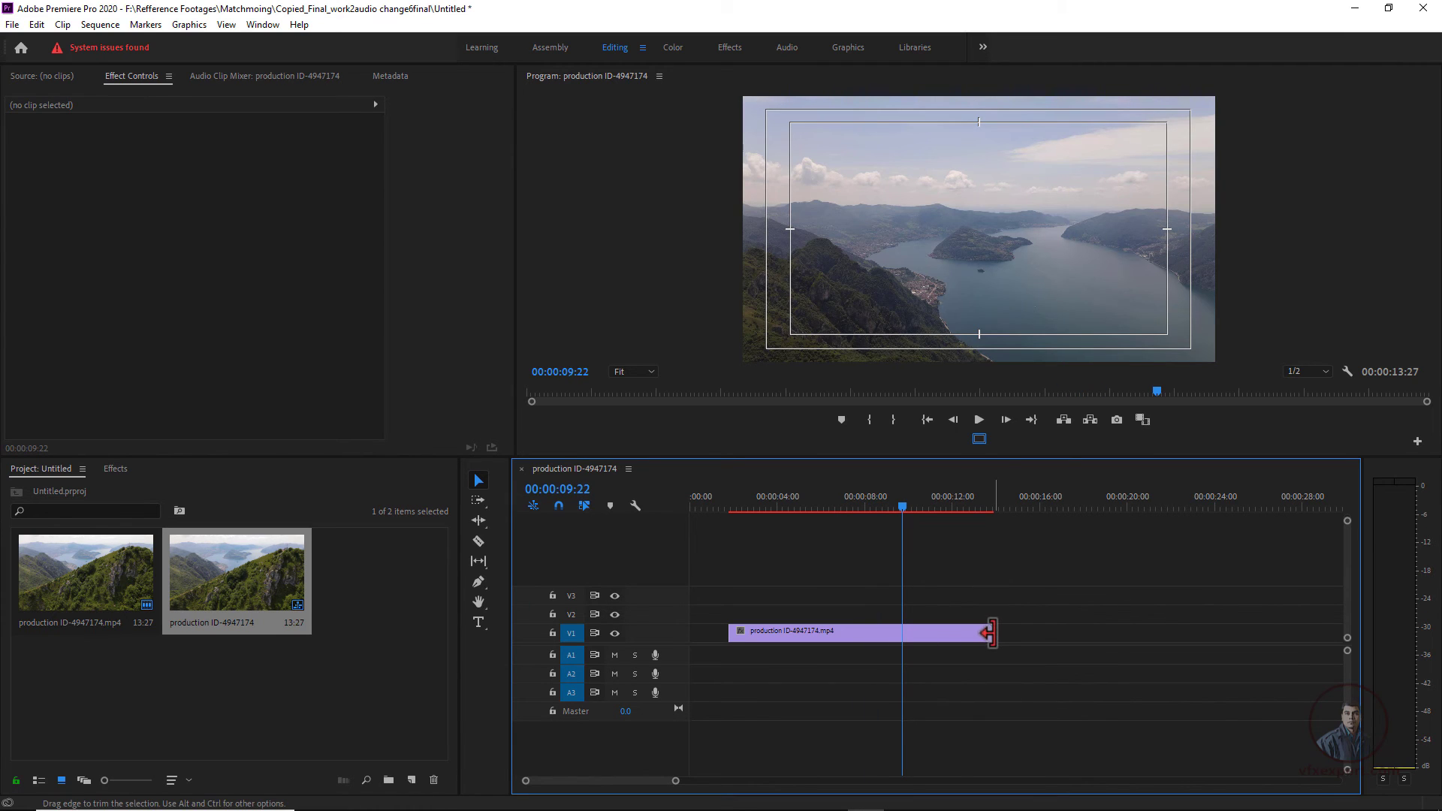
{"action": "left_click_drag", "start_coordinate": [988, 633], "coordinate": [902, 635]}
{"action": "left_click_drag", "start_coordinate": [767, 638], "coordinate": [727, 638]}
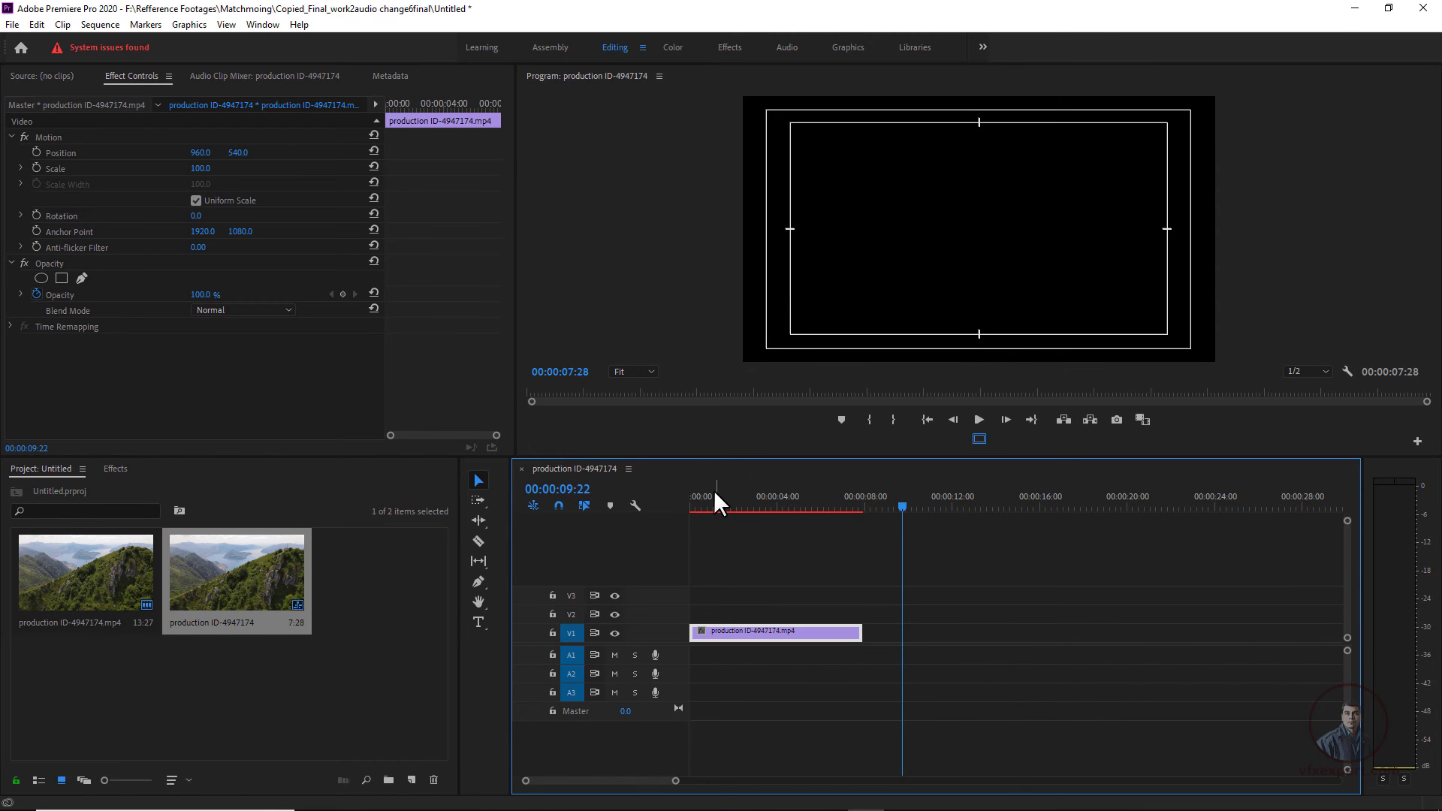
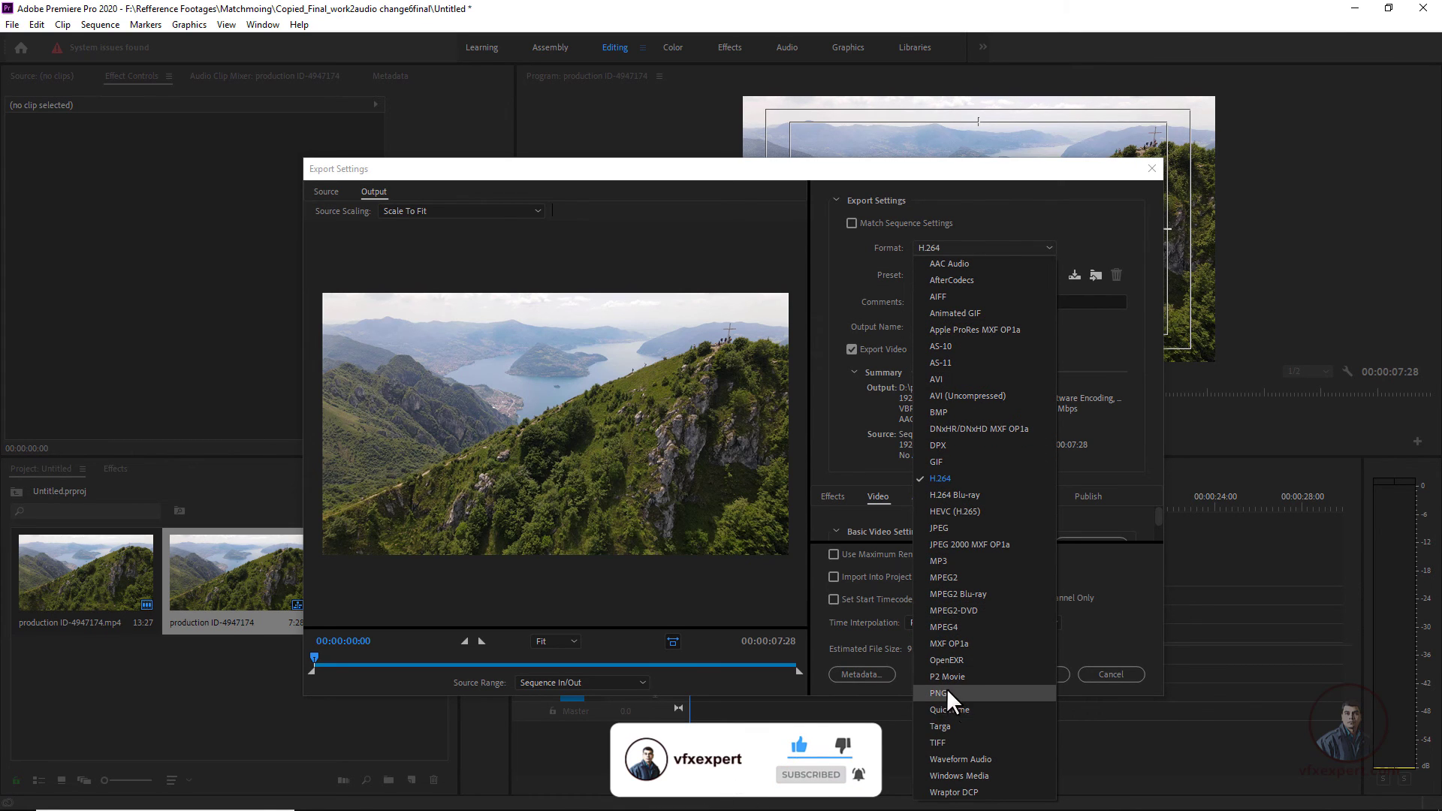
Set the export format to TIFF and name the output export_premier.tif in the export folder of Matchmove With PFtrack,Maya,Nuke.
{"action": "left_click", "coordinate": [954, 742]}
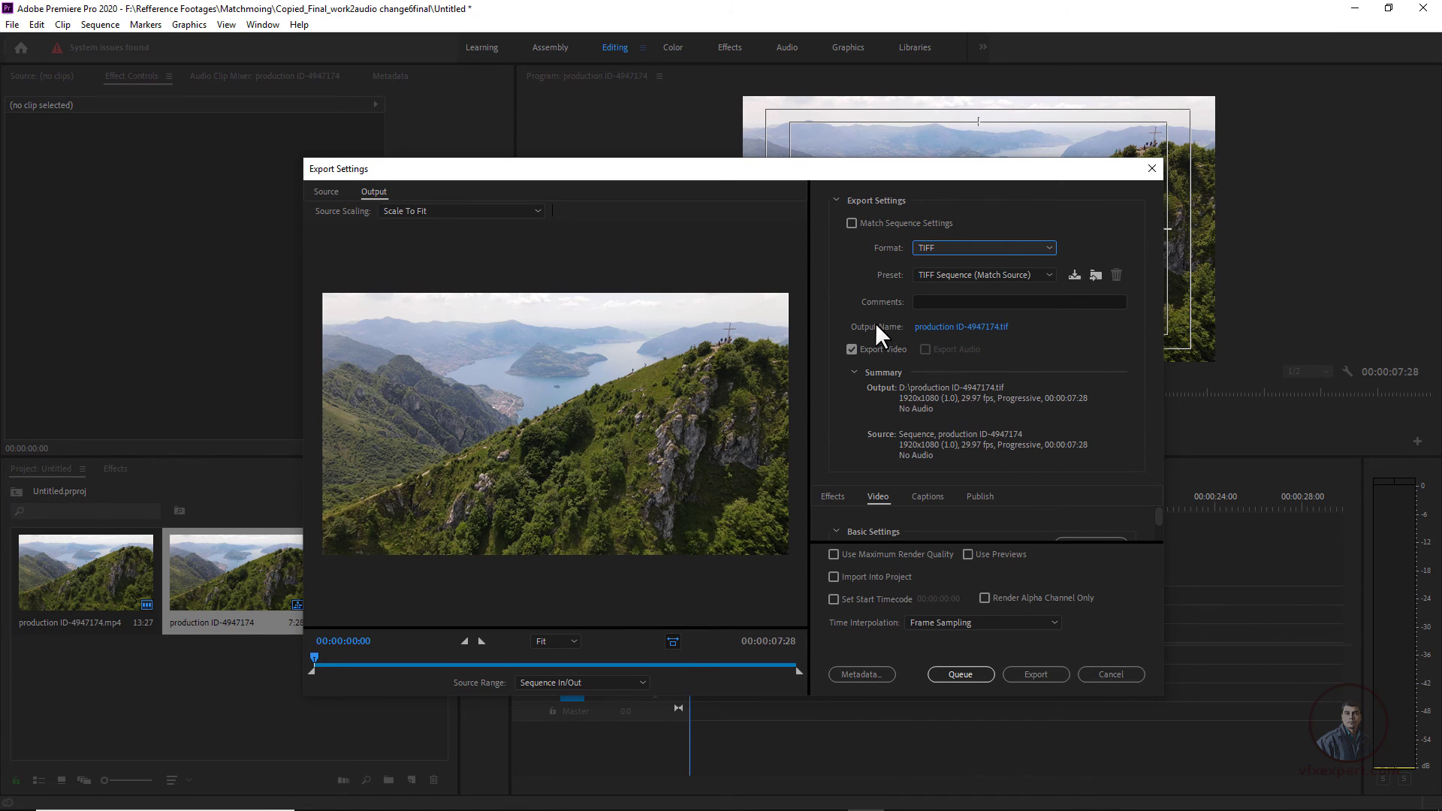
{"action": "left_click", "coordinate": [971, 326]}
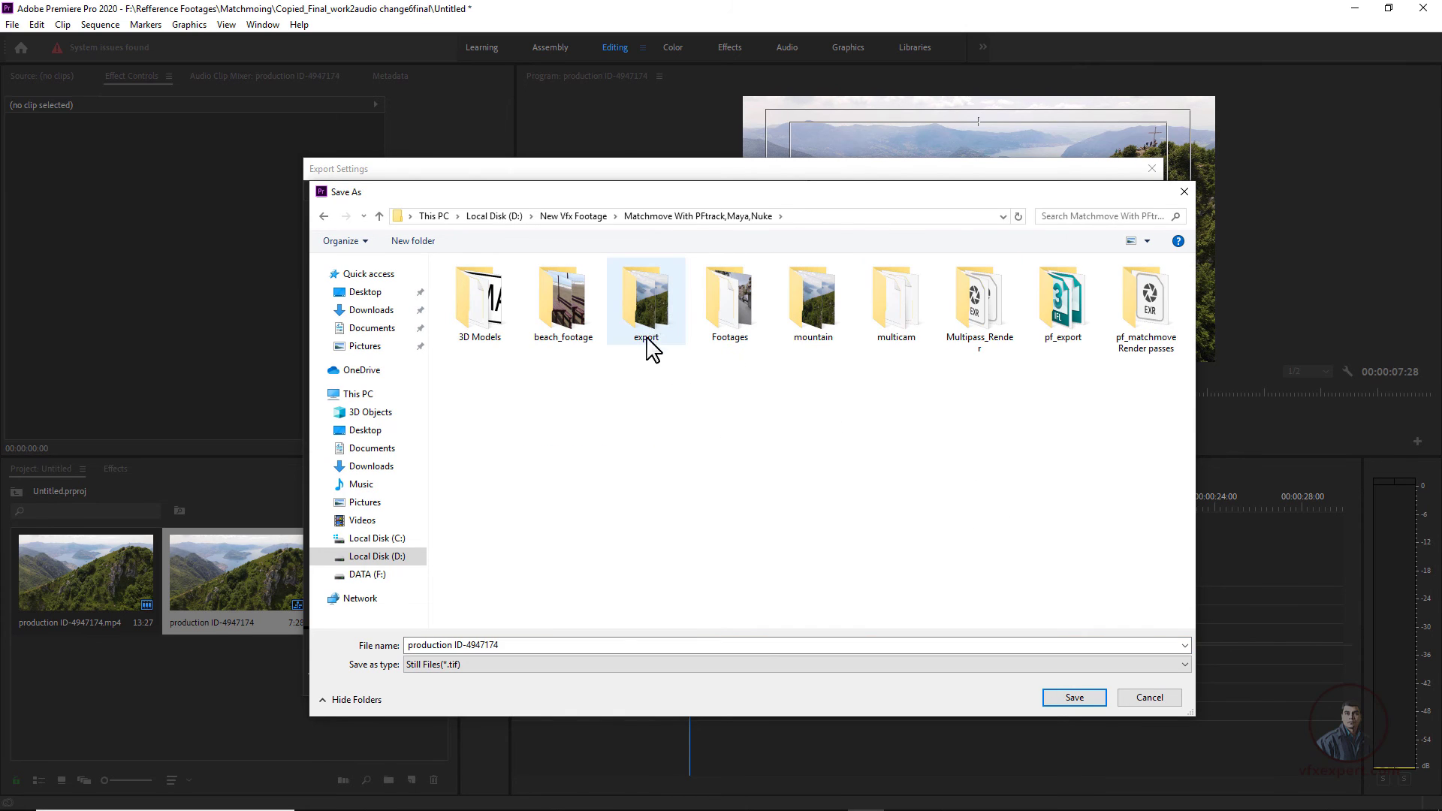
{"action": "double_click", "coordinate": [653, 330]}
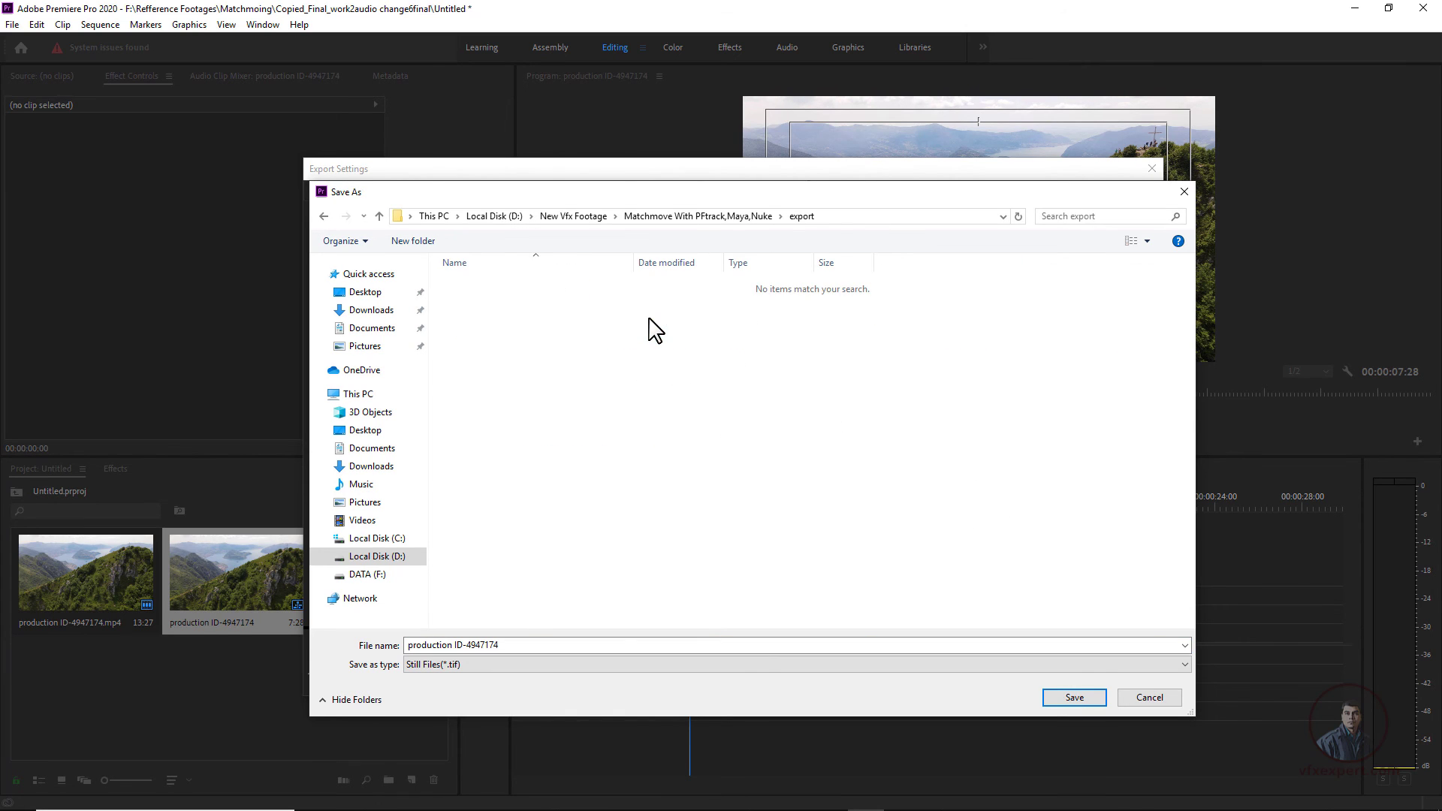
{"action": "double_click", "coordinate": [519, 646]}
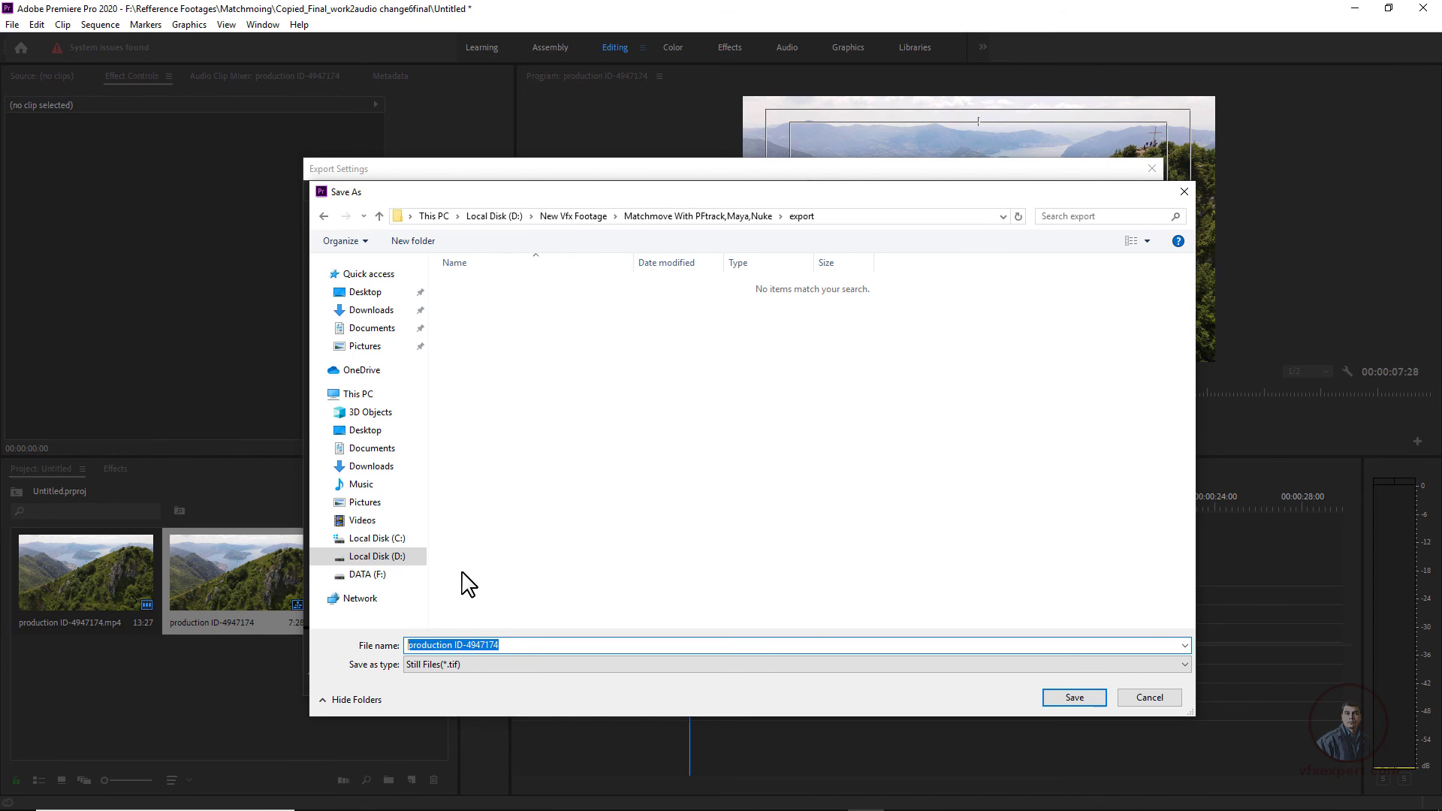
{"action": "left_click", "coordinate": [1053, 699]}
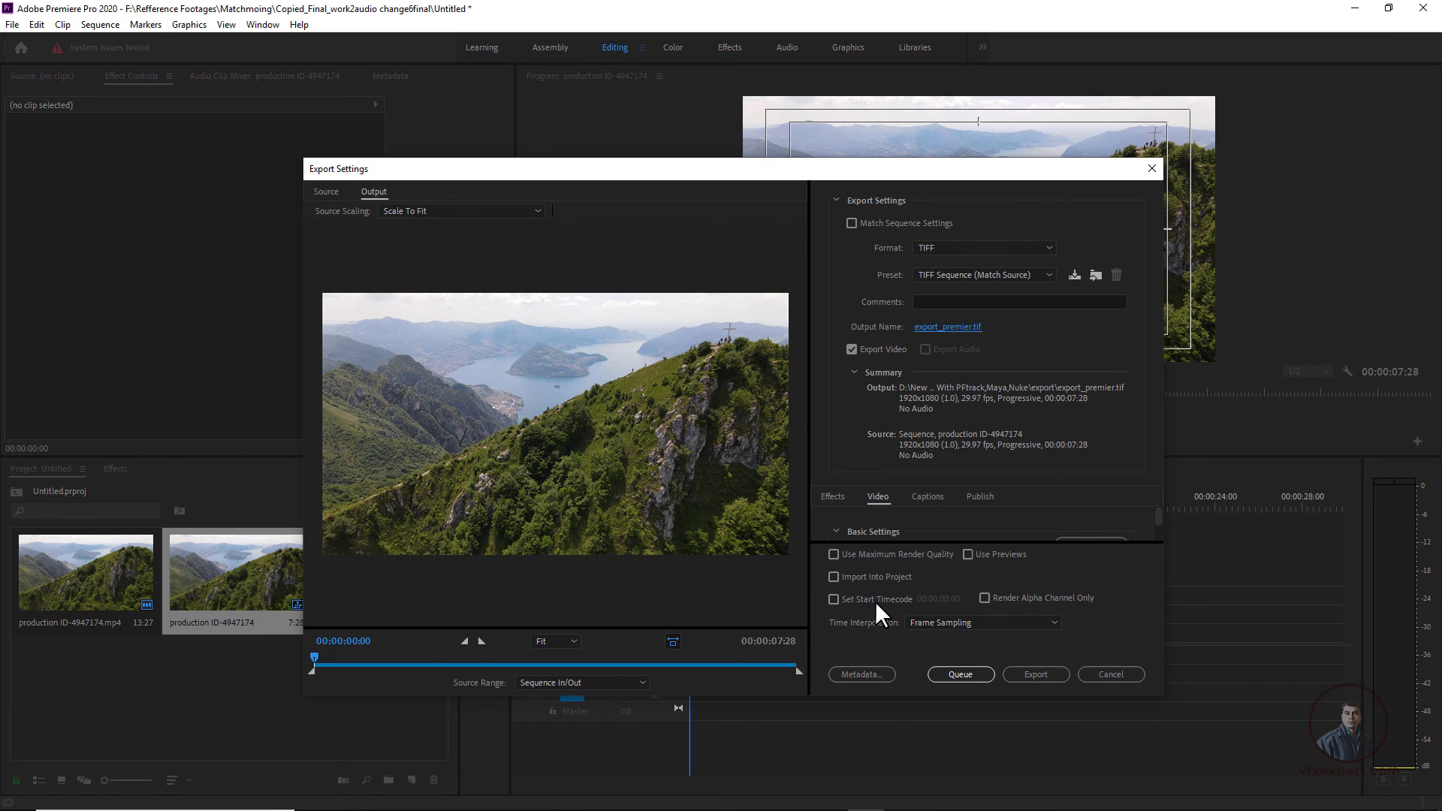
Export the TIFF sequence with Set Start Timecode off and review the export_premier frames in the export folder.
{"action": "left_click", "coordinate": [835, 599]}
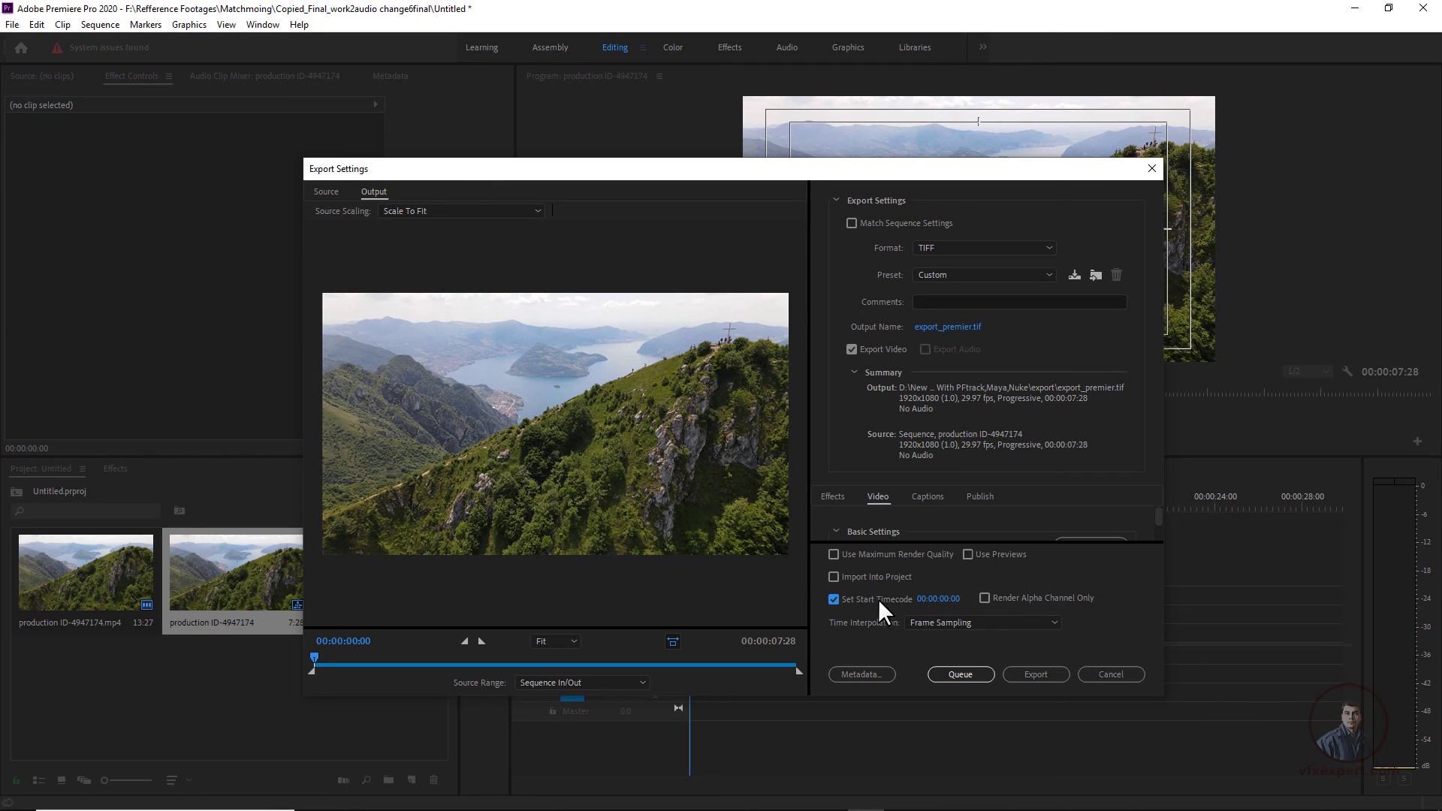
{"action": "left_click", "coordinate": [834, 599]}
{"action": "left_click", "coordinate": [1047, 674]}
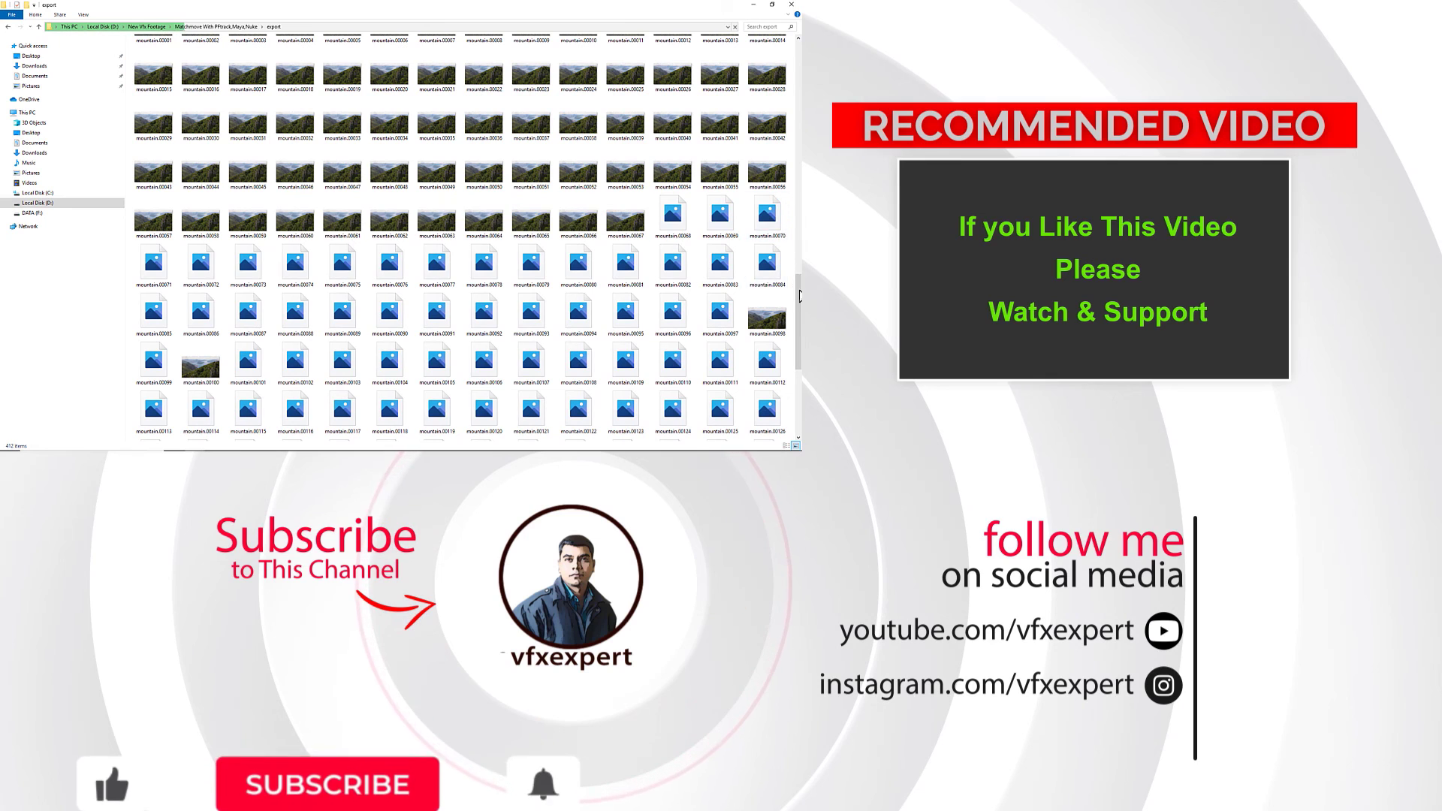
{"action": "left_click_drag", "start_coordinate": [799, 295], "coordinate": [799, 62]}
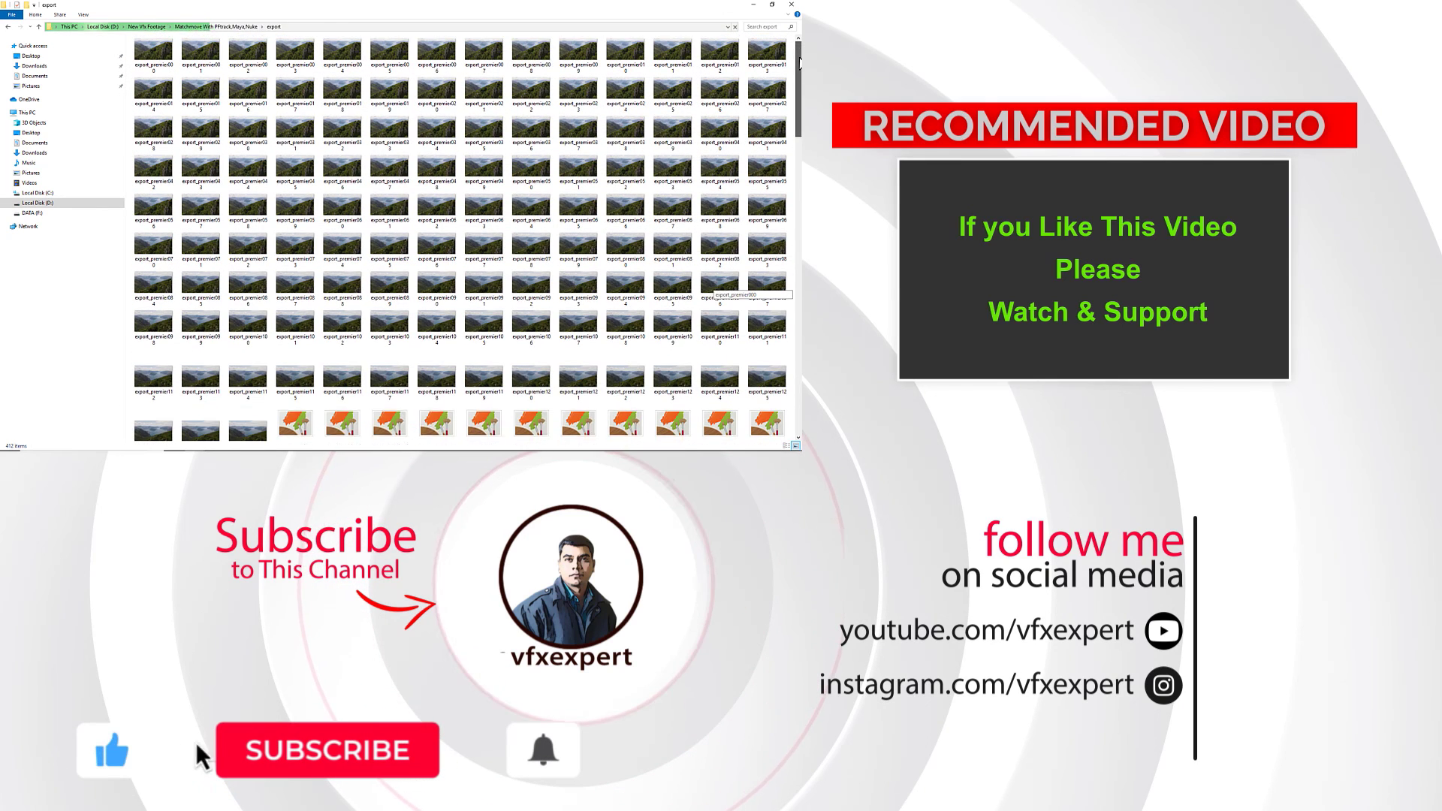